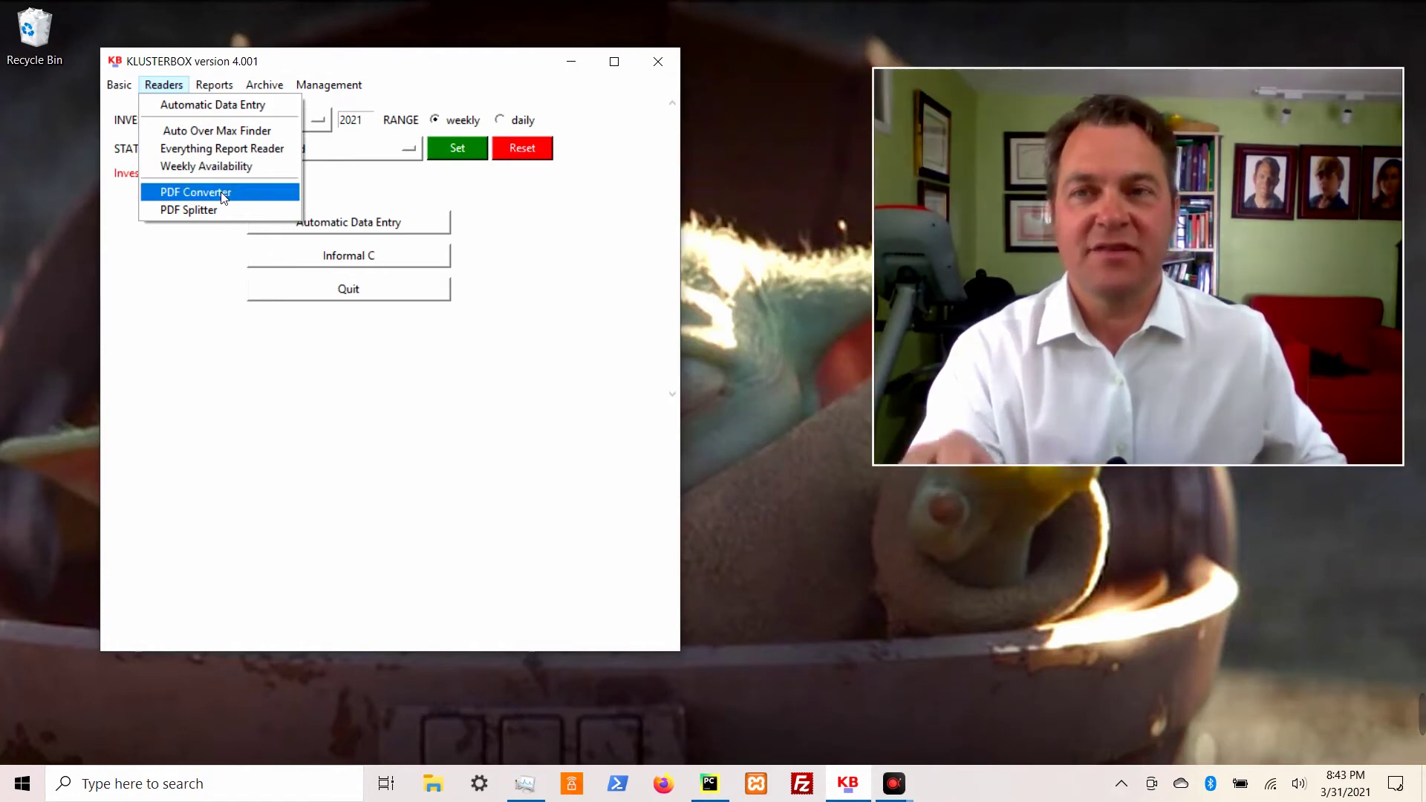
- Start automatic data entry and load the report fake_2020021.csv from the fake_ee folder
click(181, 111)
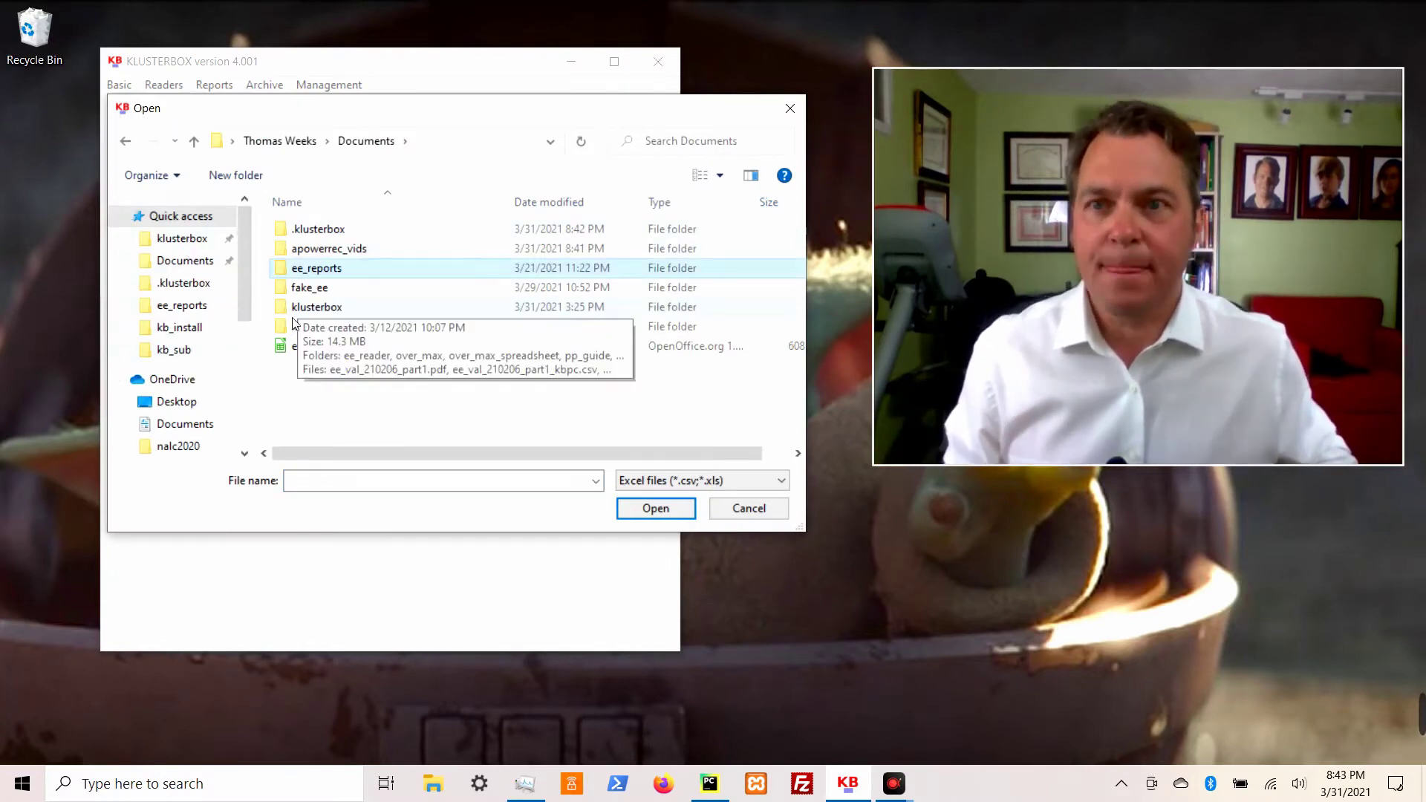
click(301, 269)
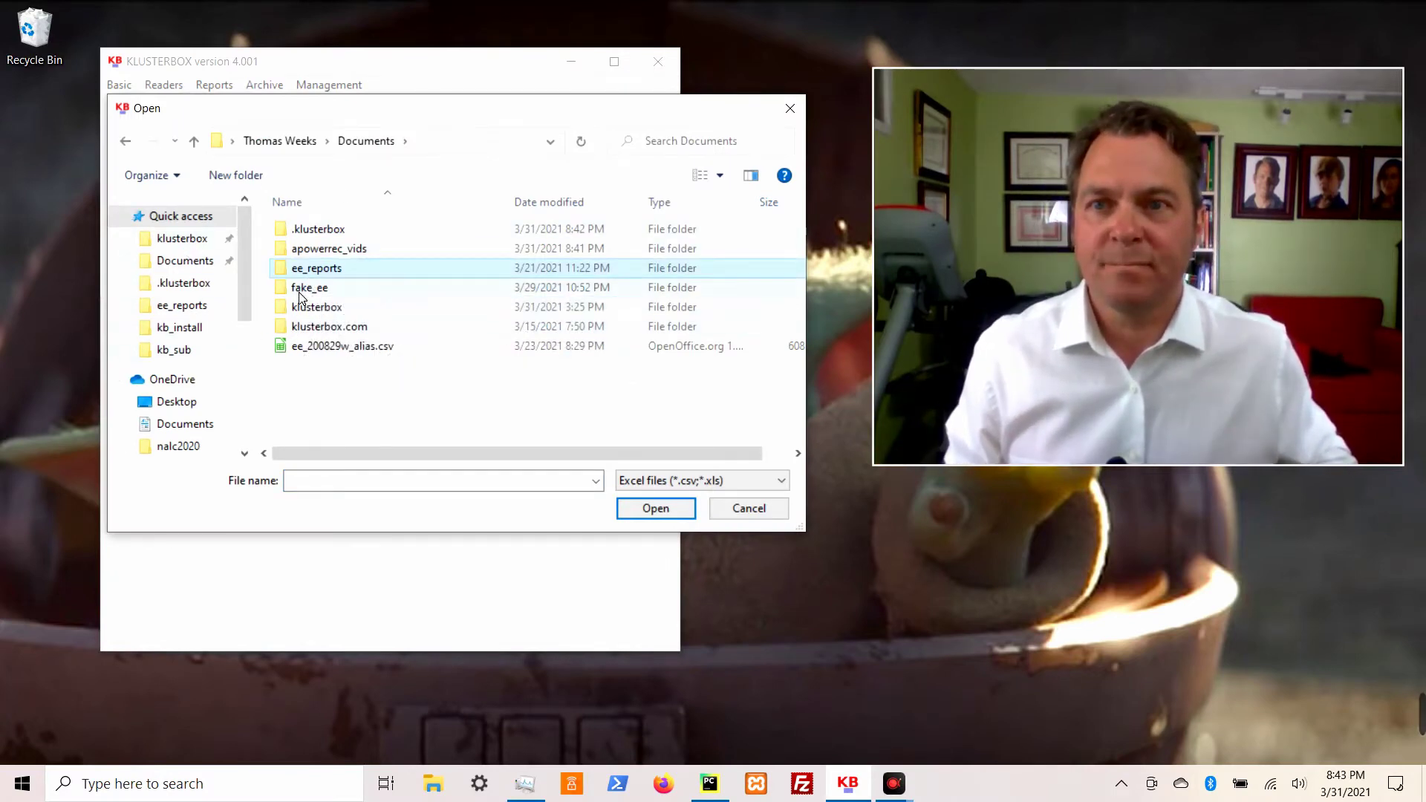
double_click(301, 291)
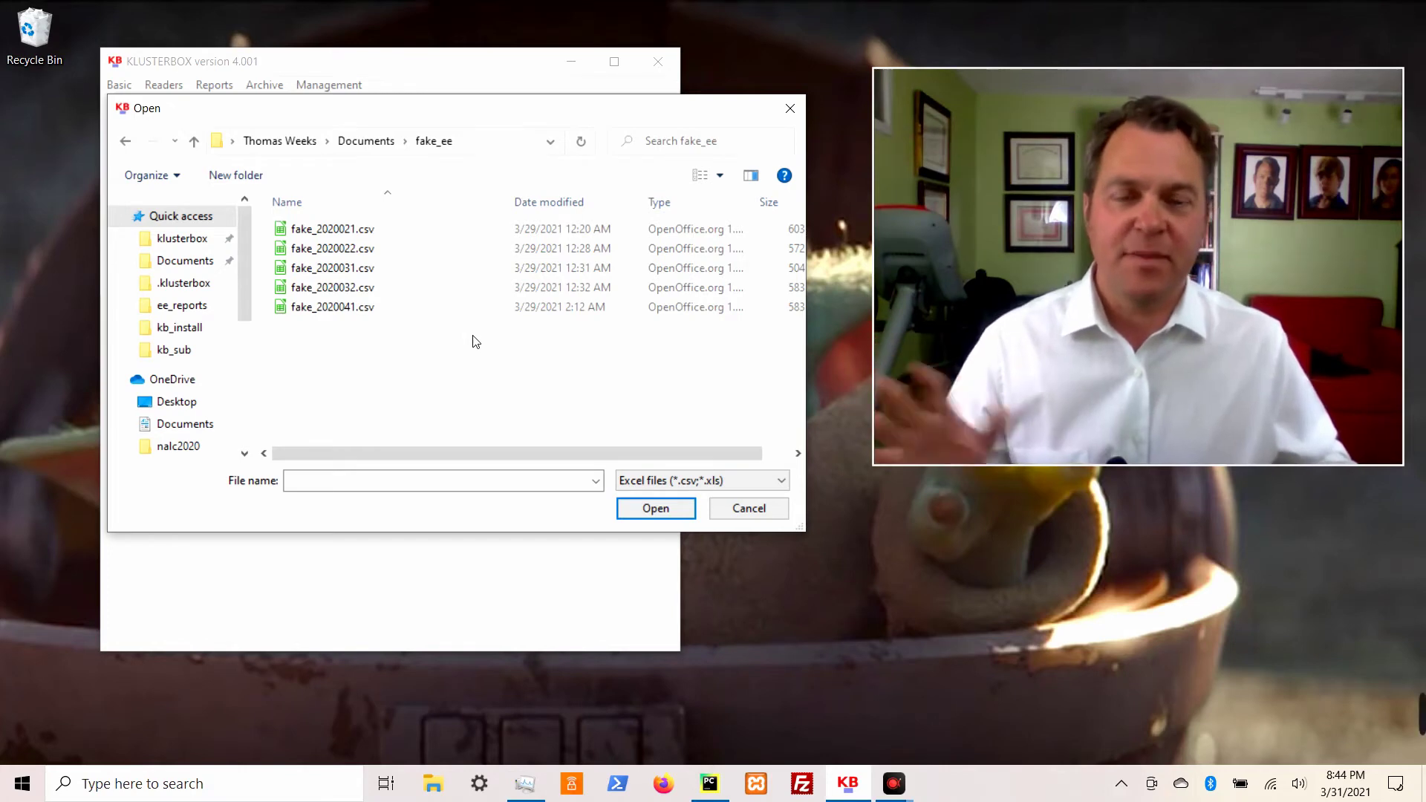
double_click(343, 229)
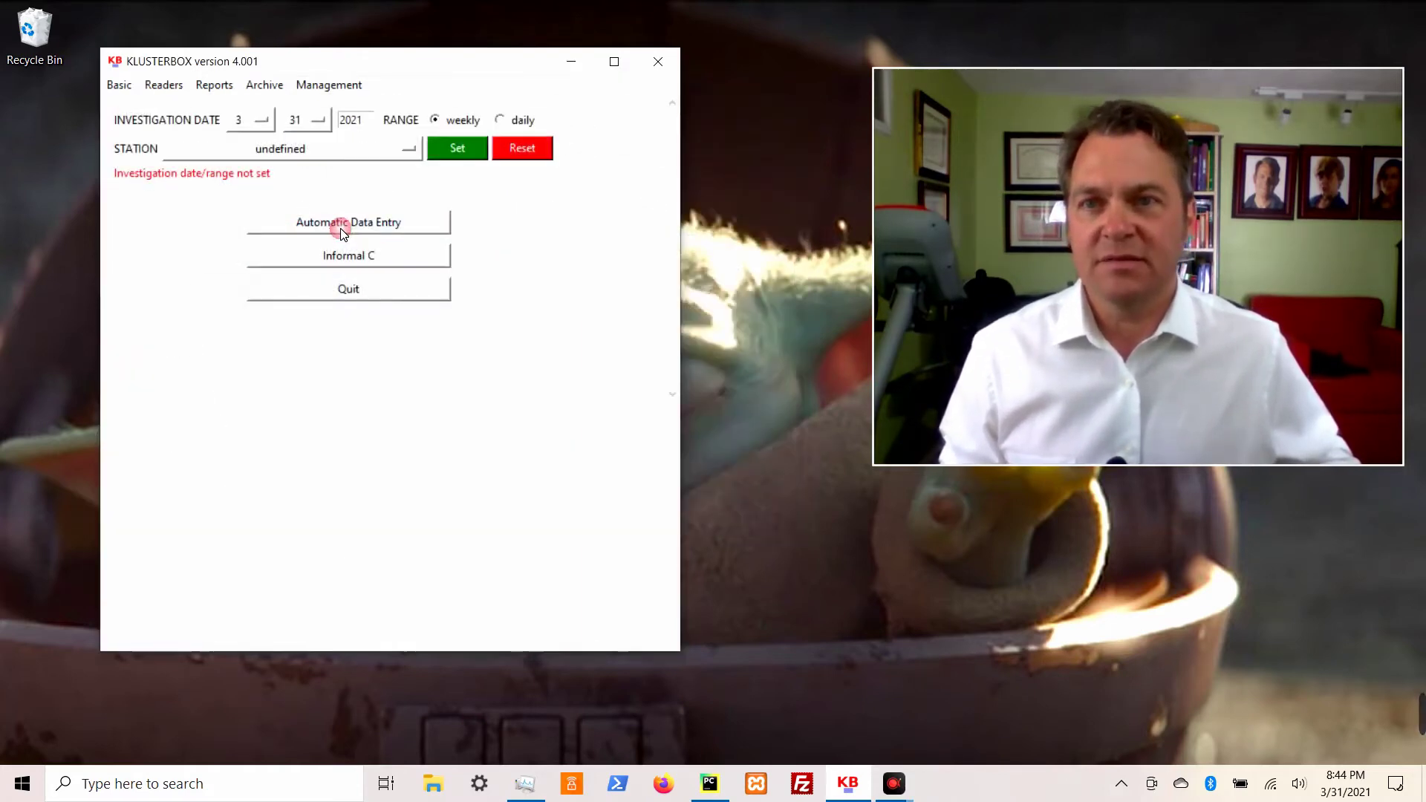
click(263, 233)
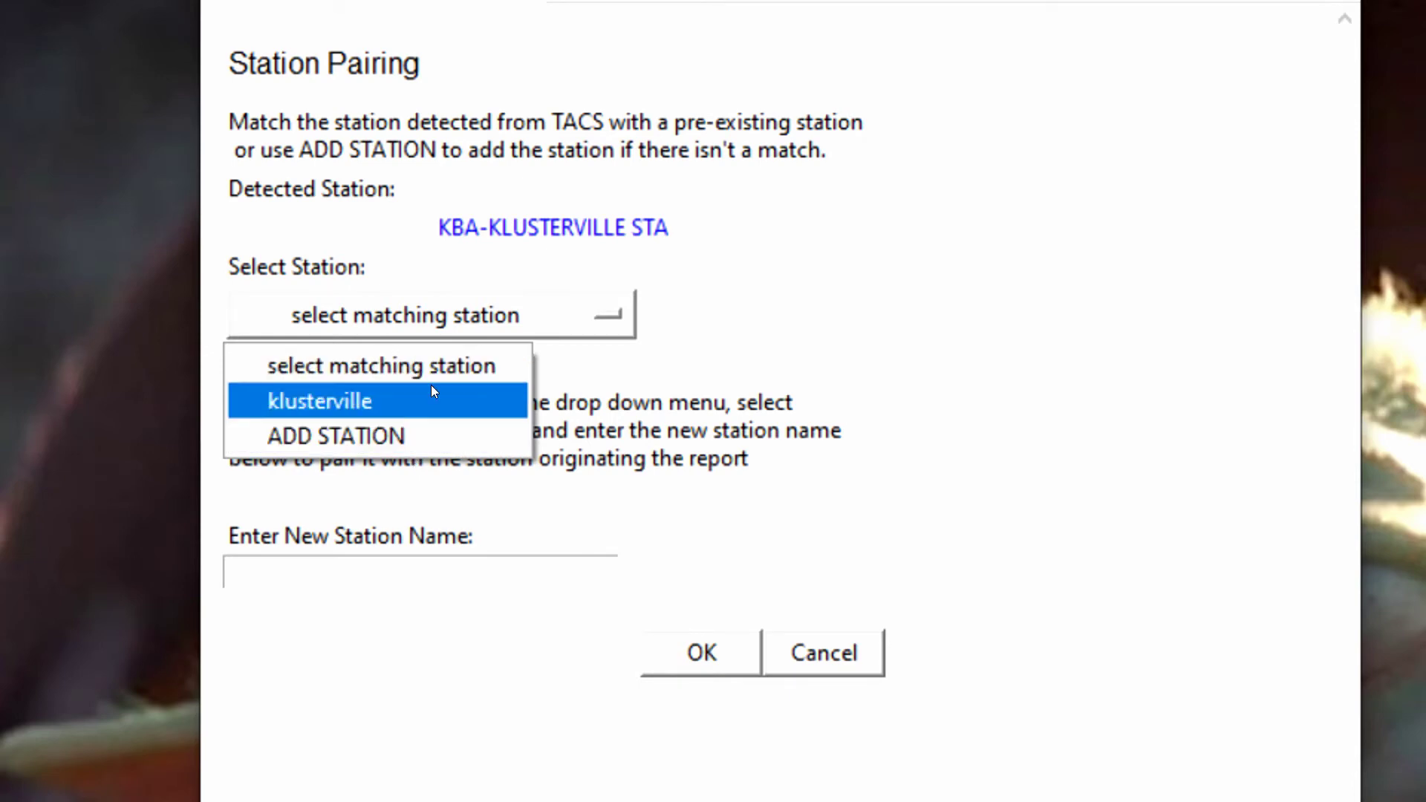
click(392, 436)
click(376, 574)
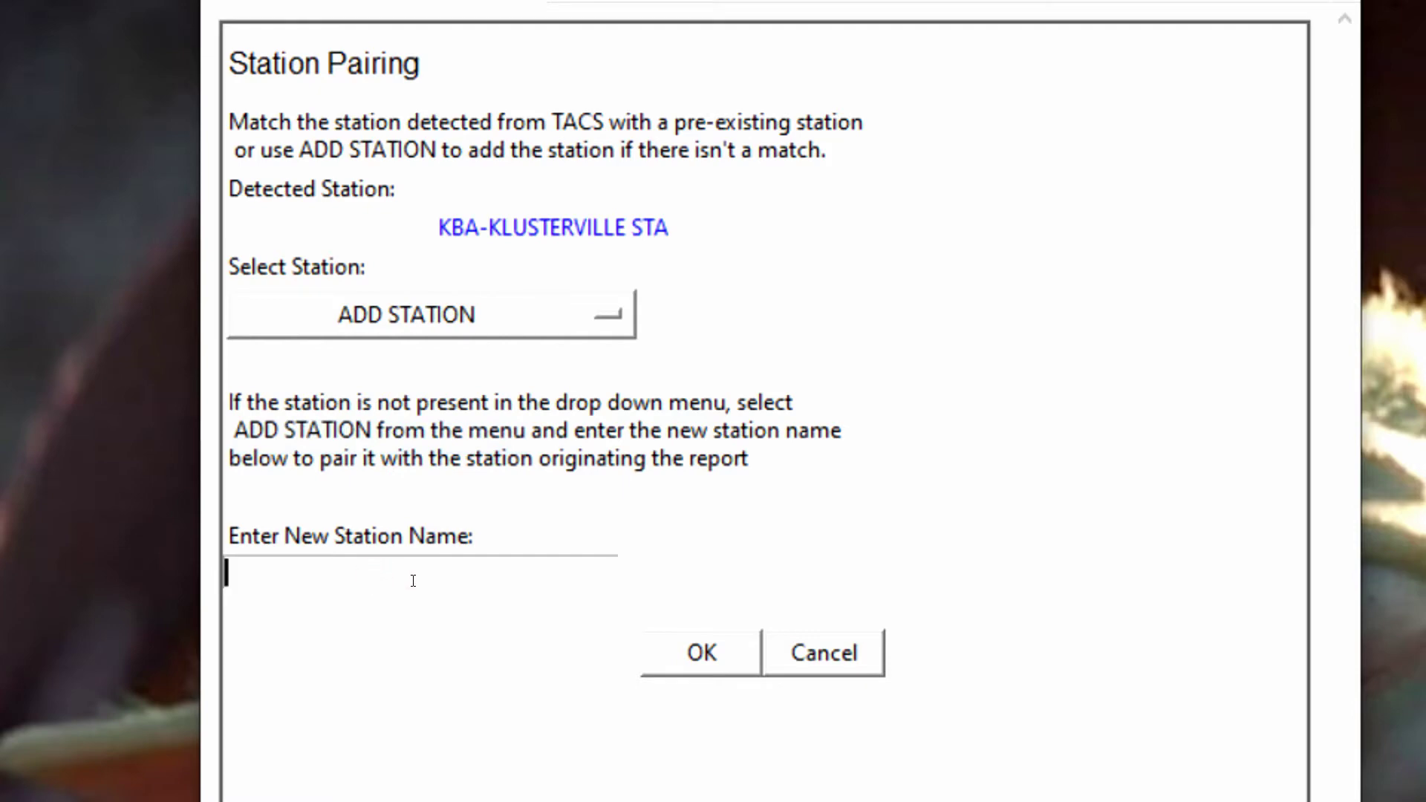
- Pair the detected station KBA-KLUSTERVILLE STA with the existing klusterville station and acknowledge the database update
click(494, 312)
click(386, 401)
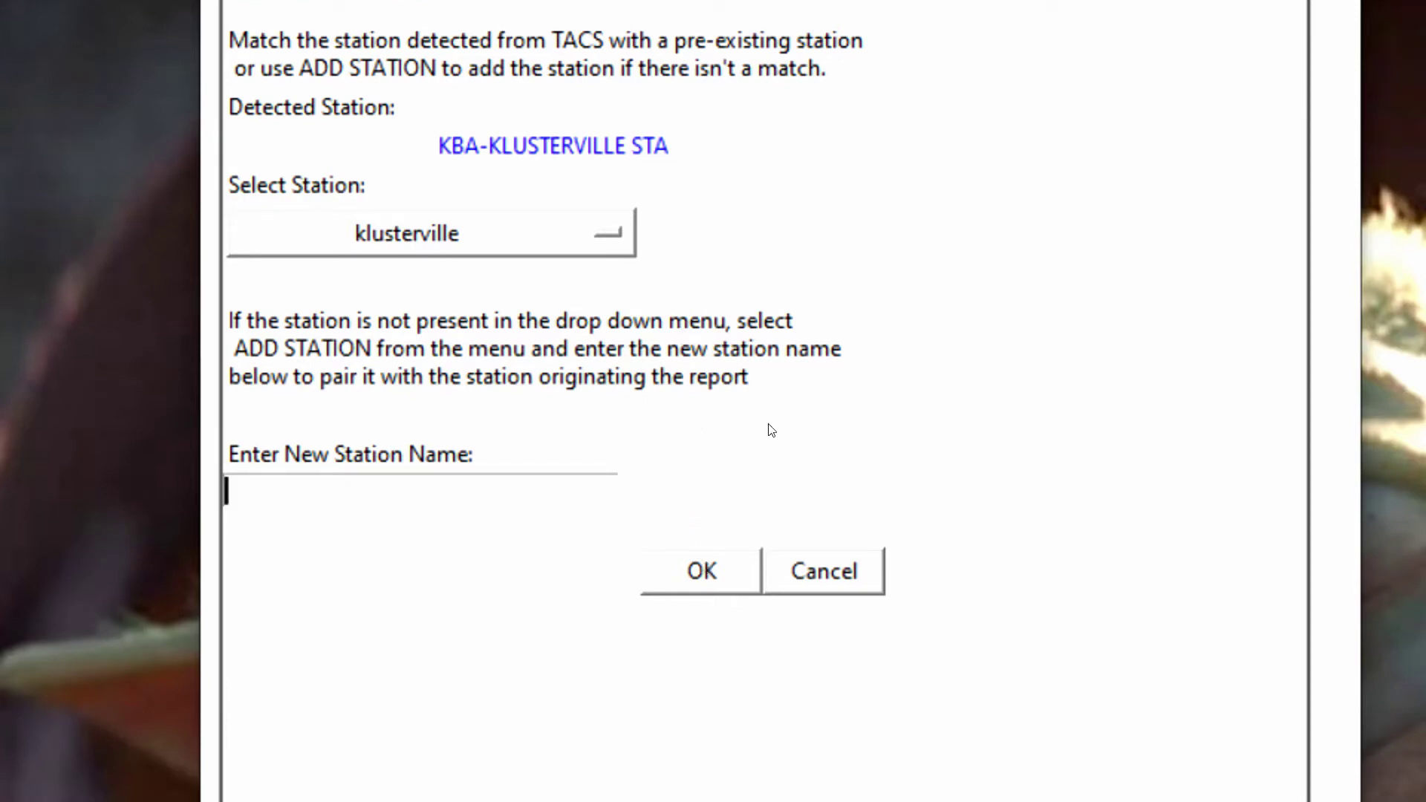
click(702, 570)
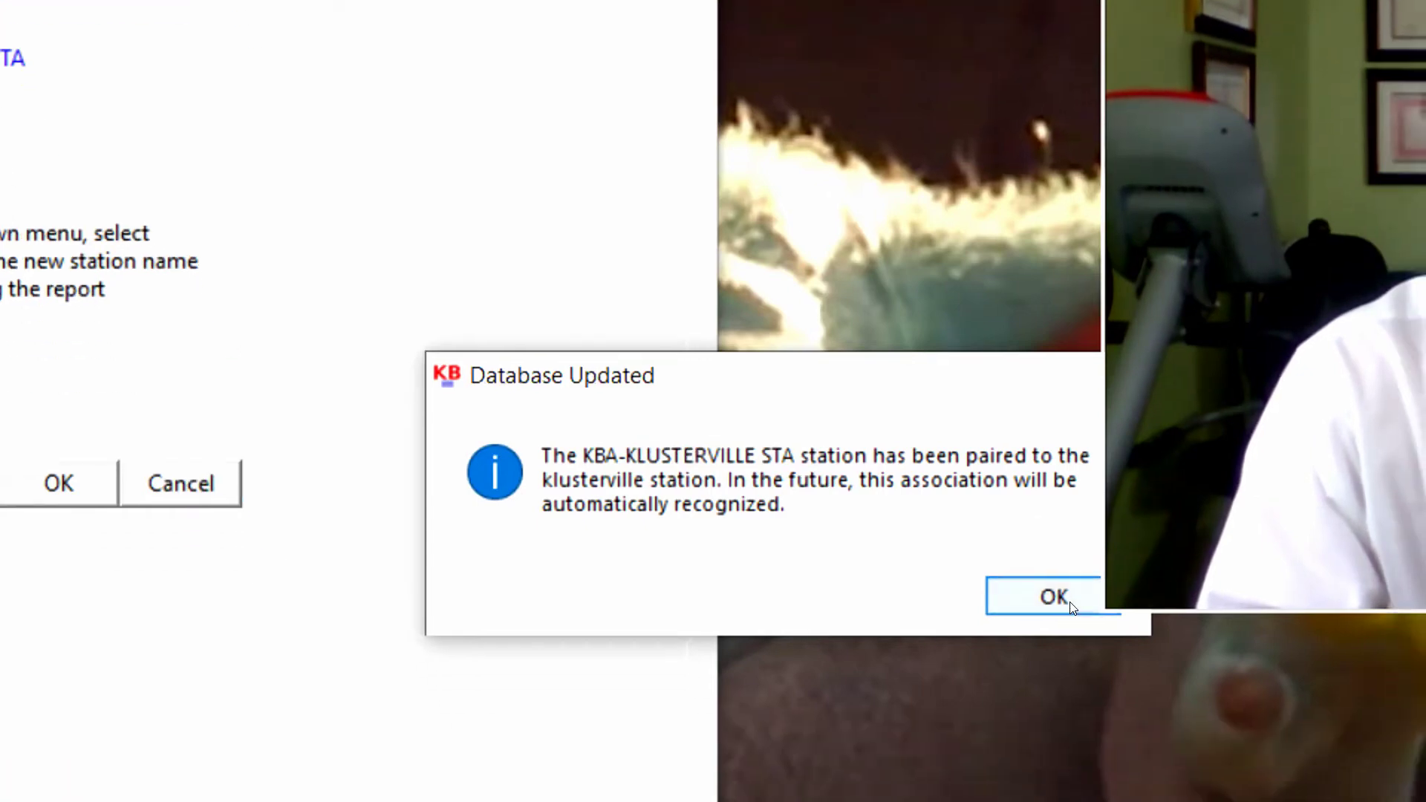
click(1092, 682)
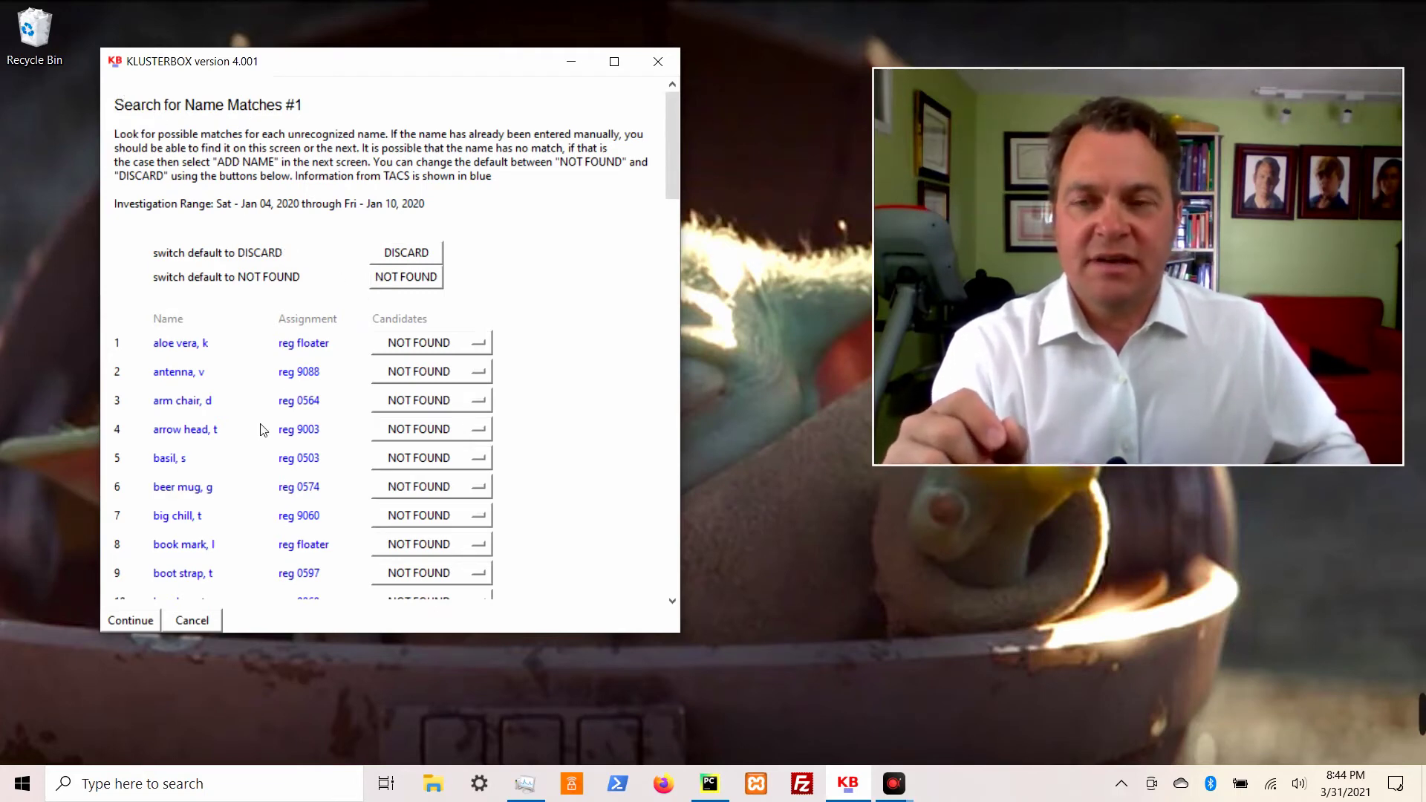
- Review the unrecognized names, accept NOT FOUND for all in the first match search, and accept ADD NAME for all in the second
scroll(308, 357, down, 3)
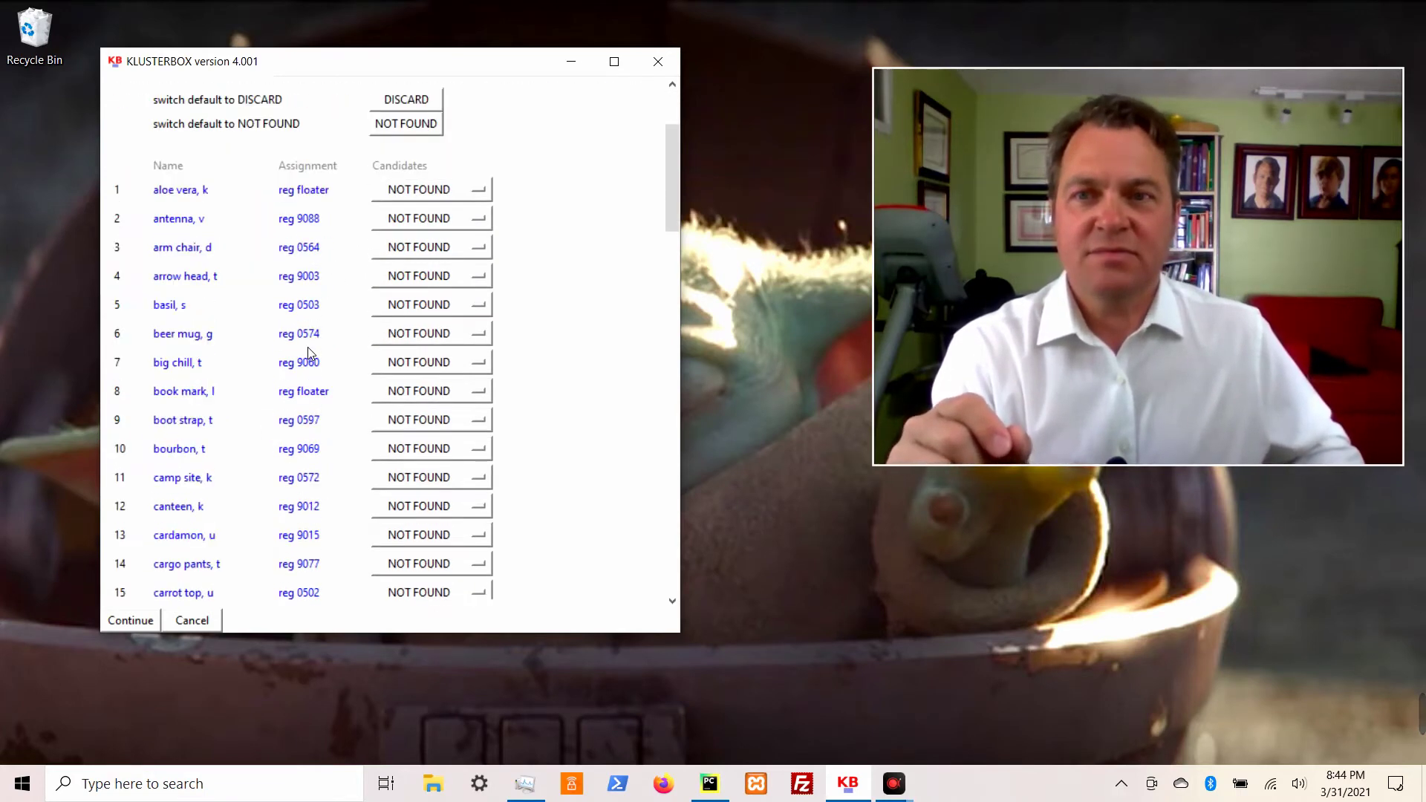
scroll(361, 322, up, 3)
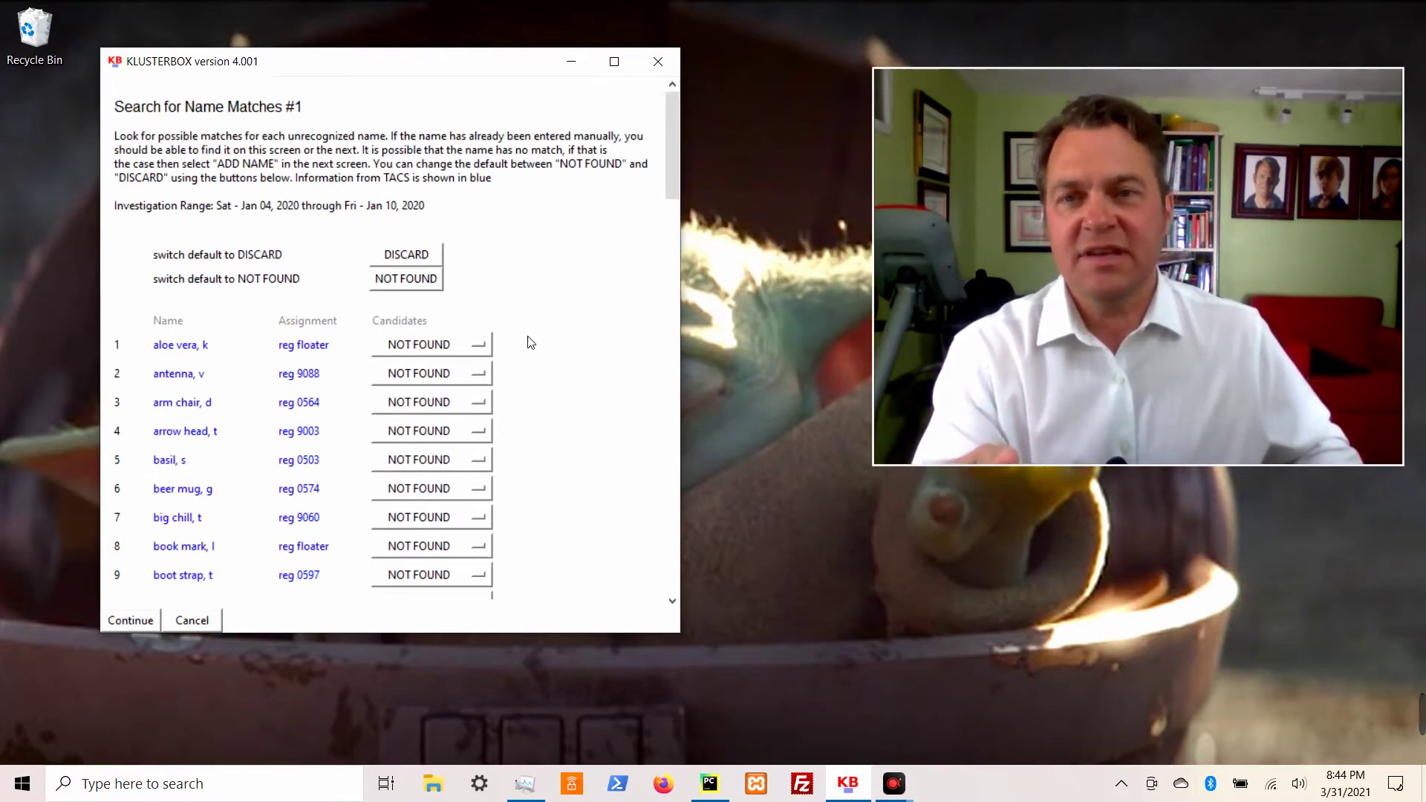
scroll(531, 342, down, 2)
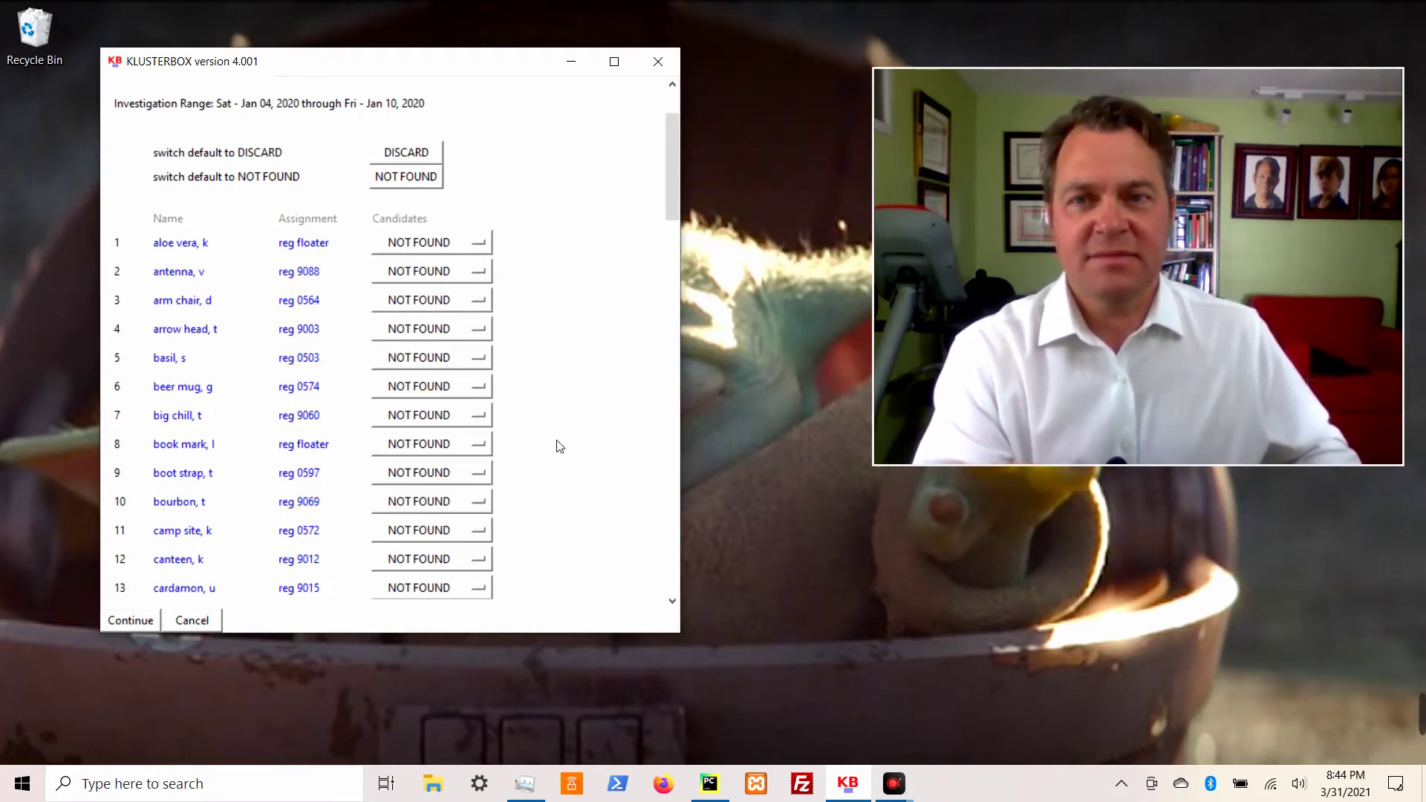
scroll(550, 369, up, 2)
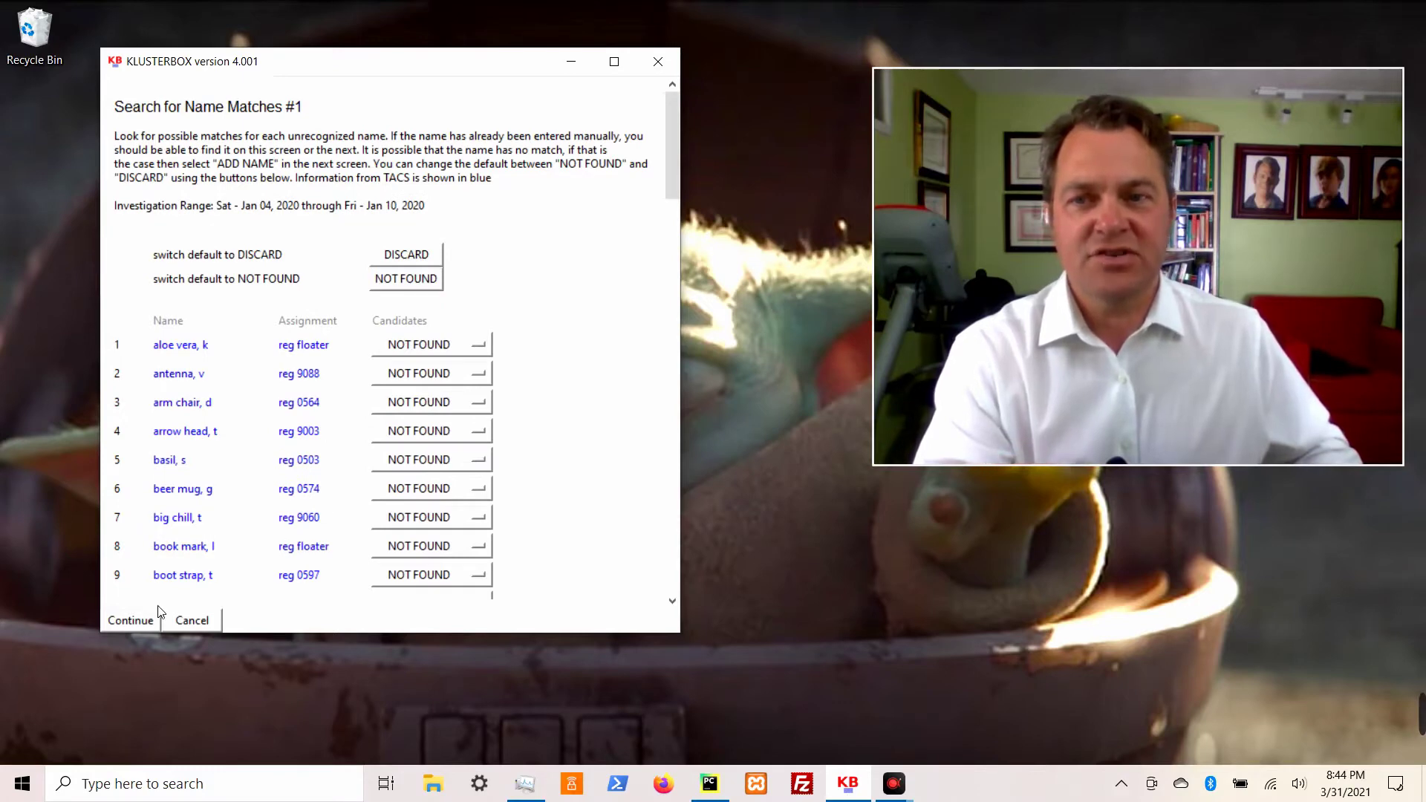
click(134, 621)
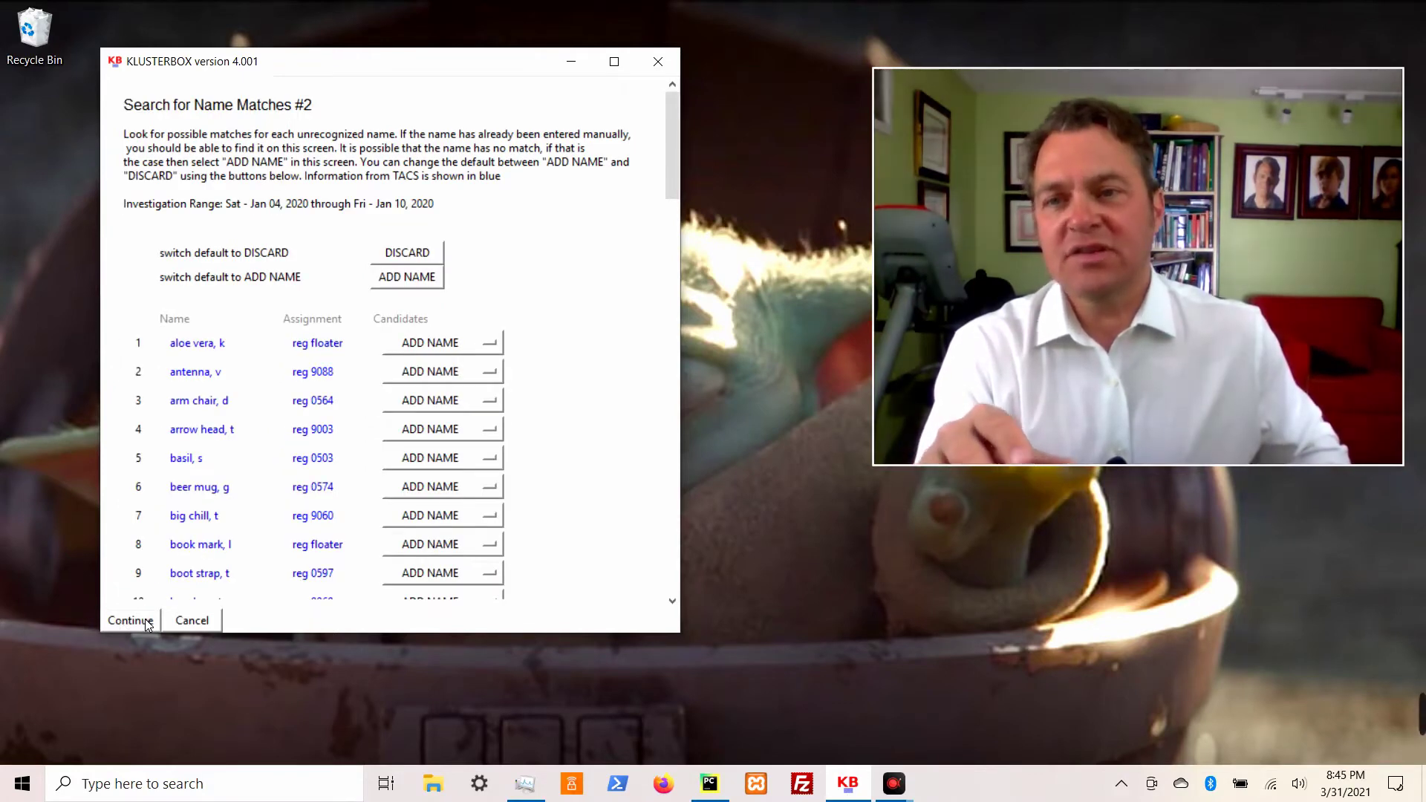
click(147, 624)
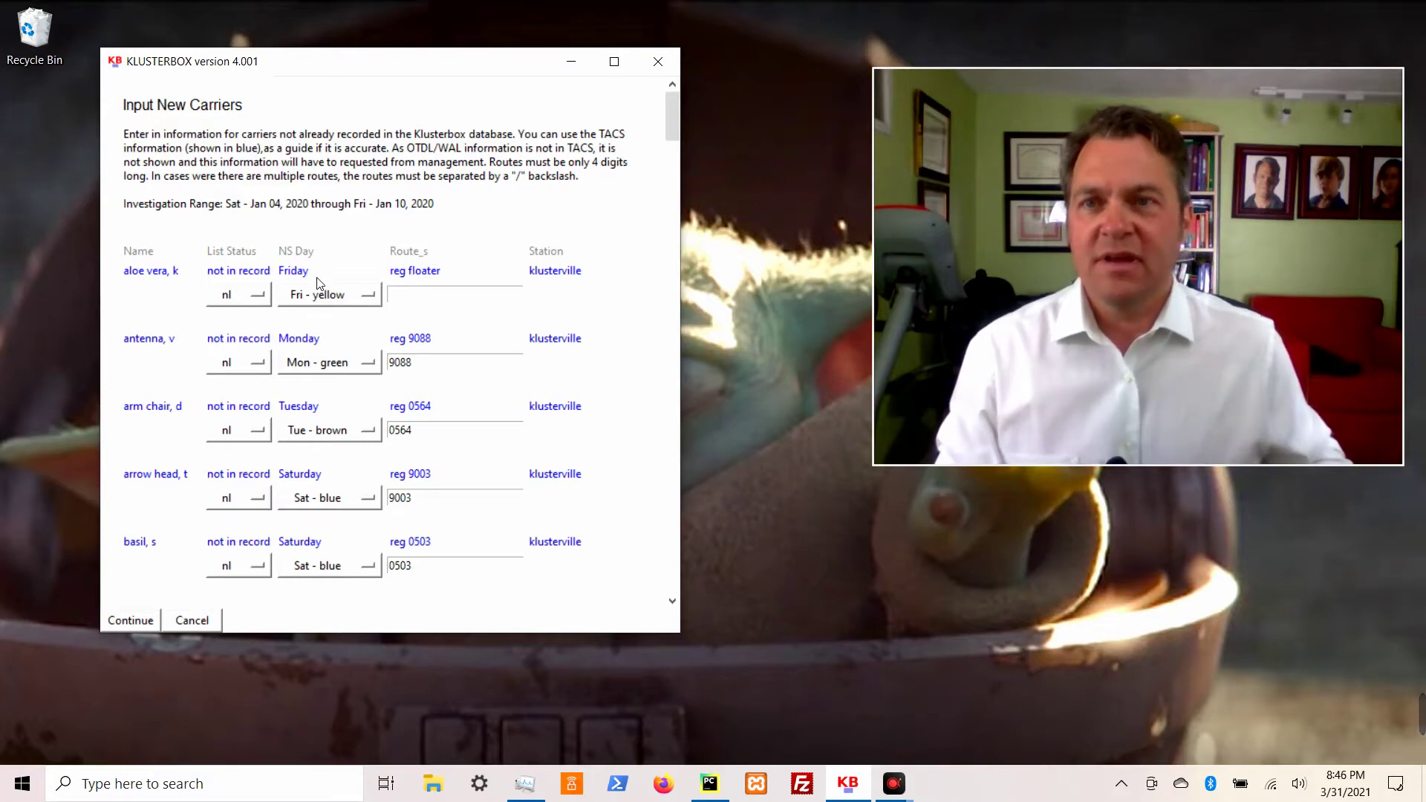
- Examine the prefilled list status, NS day and route entries of the new carriers, including the first carrier's list status options
scroll(318, 312, down, 10)
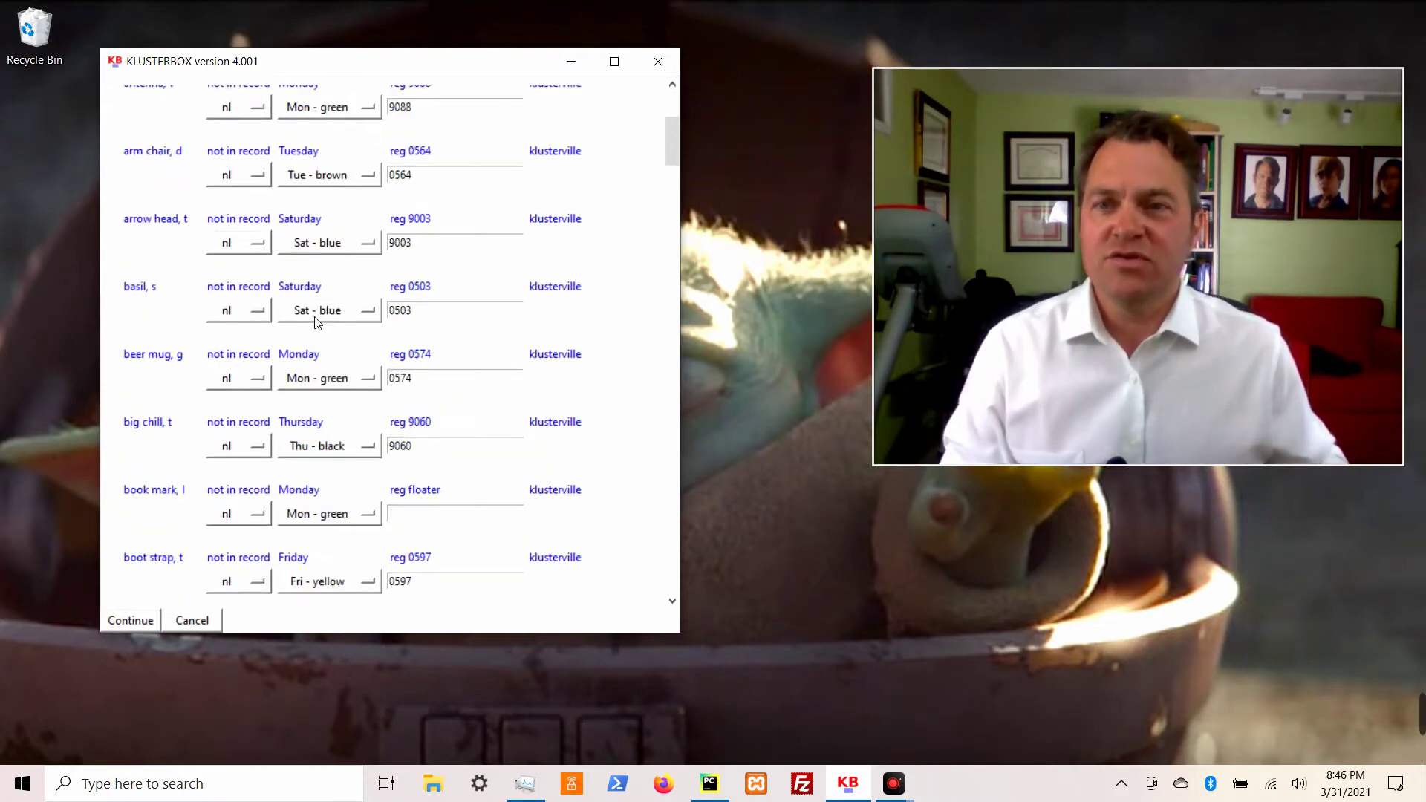
scroll(308, 340, down, 3)
scroll(297, 351, up, 6)
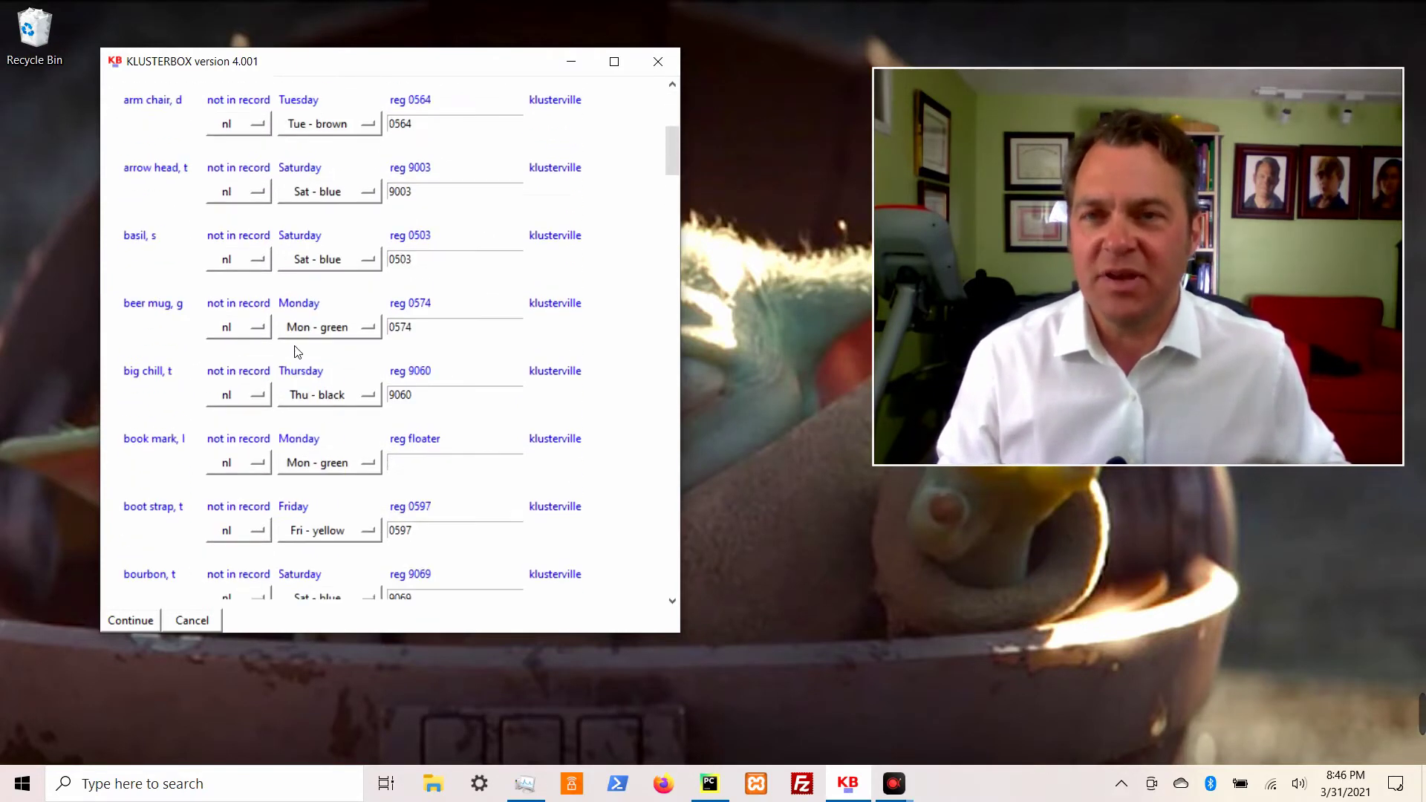
scroll(297, 351, up, 5)
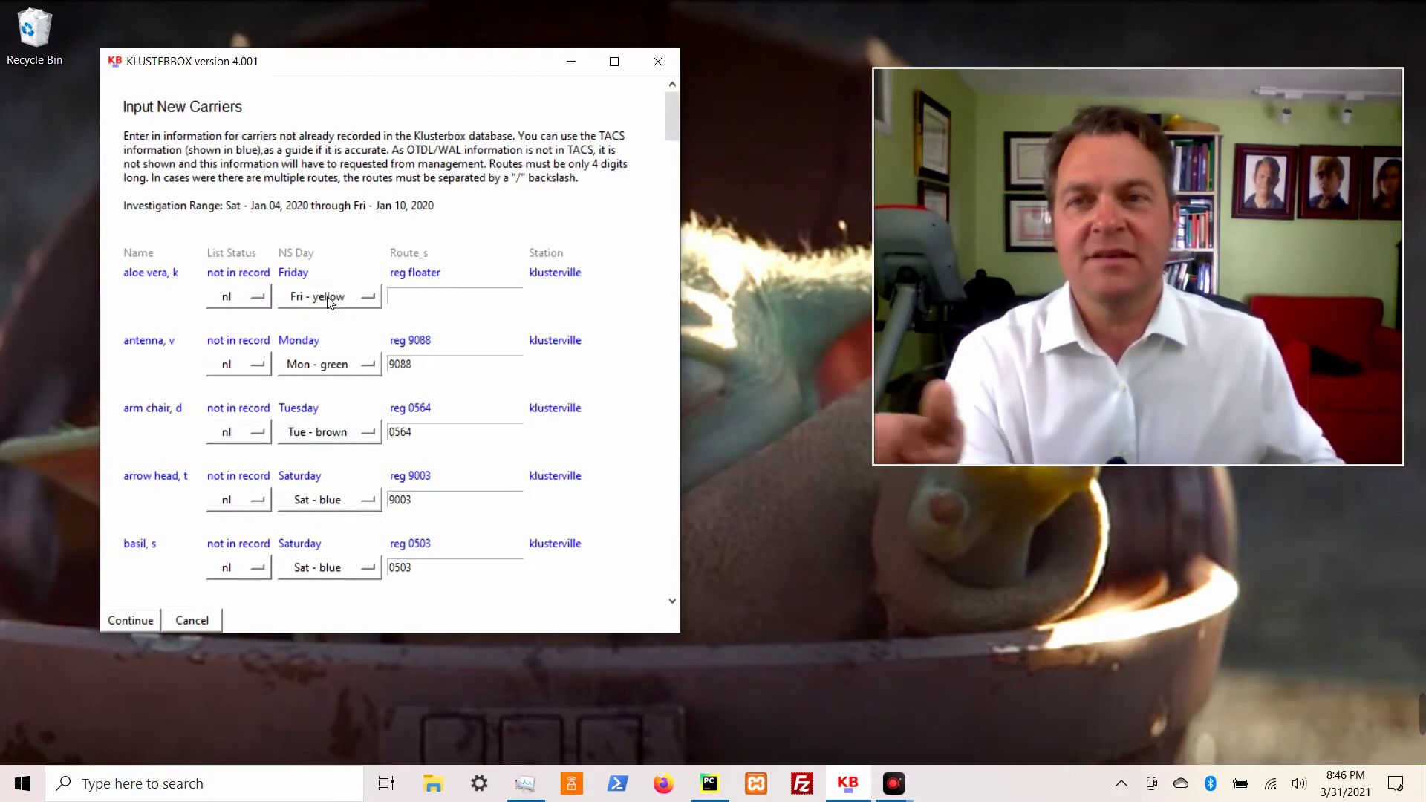
scroll(328, 299, down, 10)
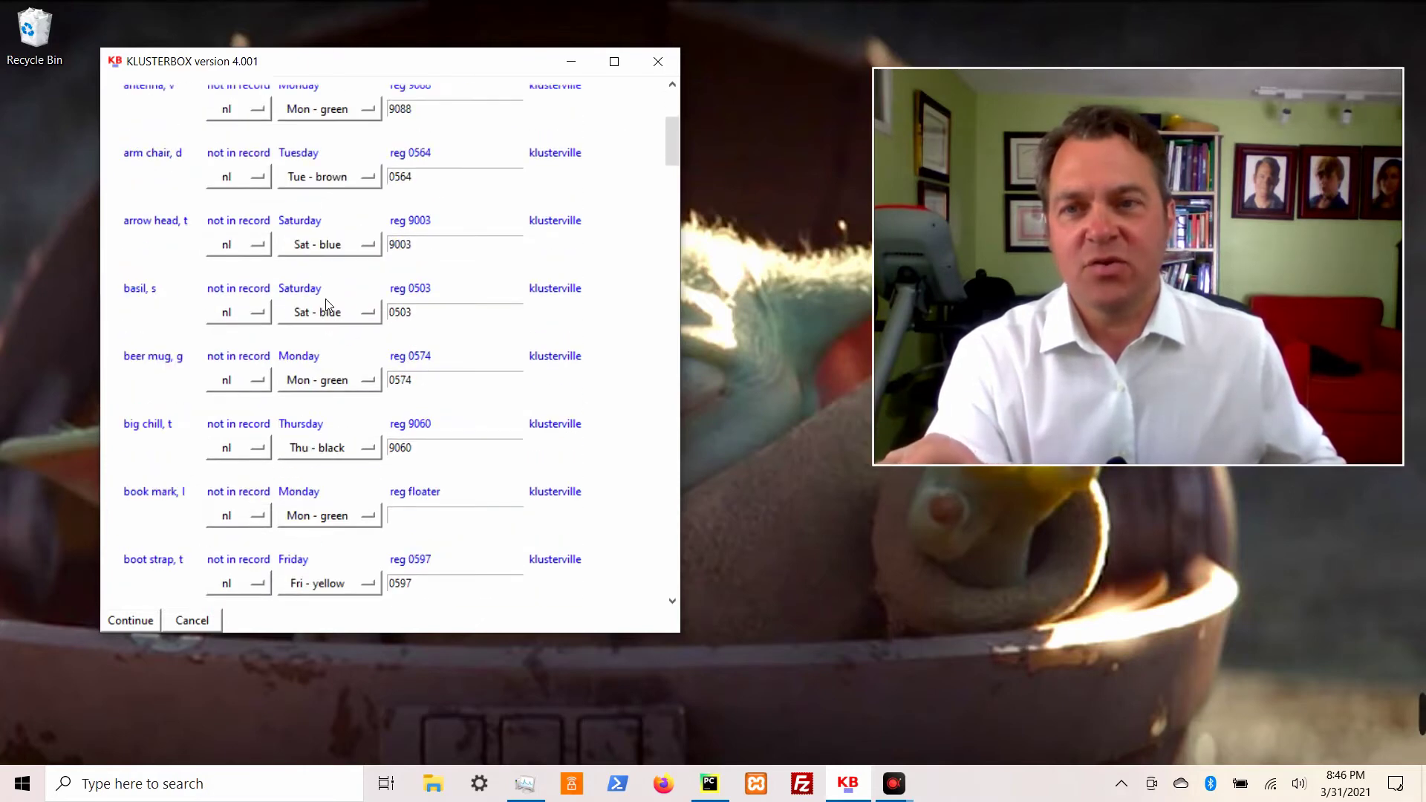
scroll(324, 308, down, 2)
scroll(323, 308, up, 15)
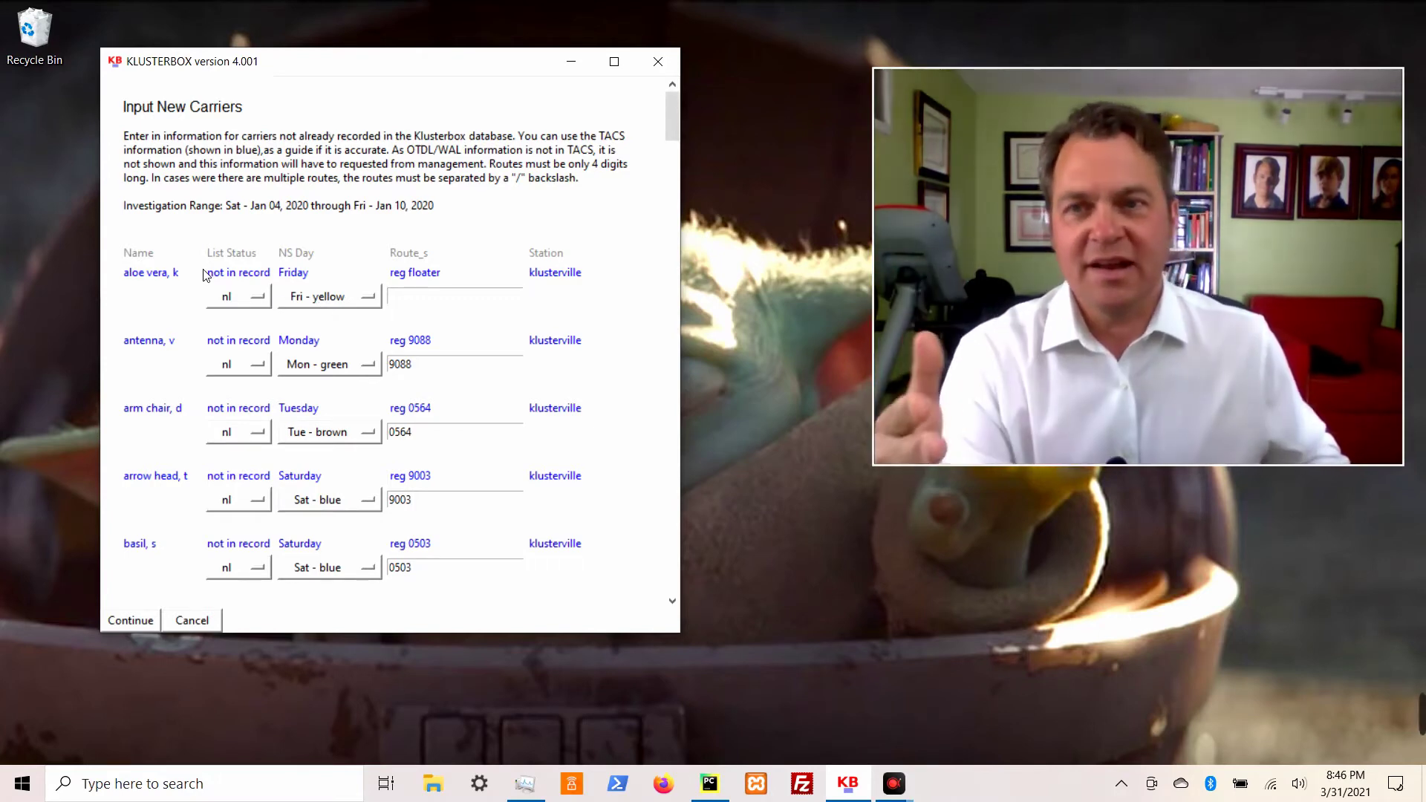
click(263, 298)
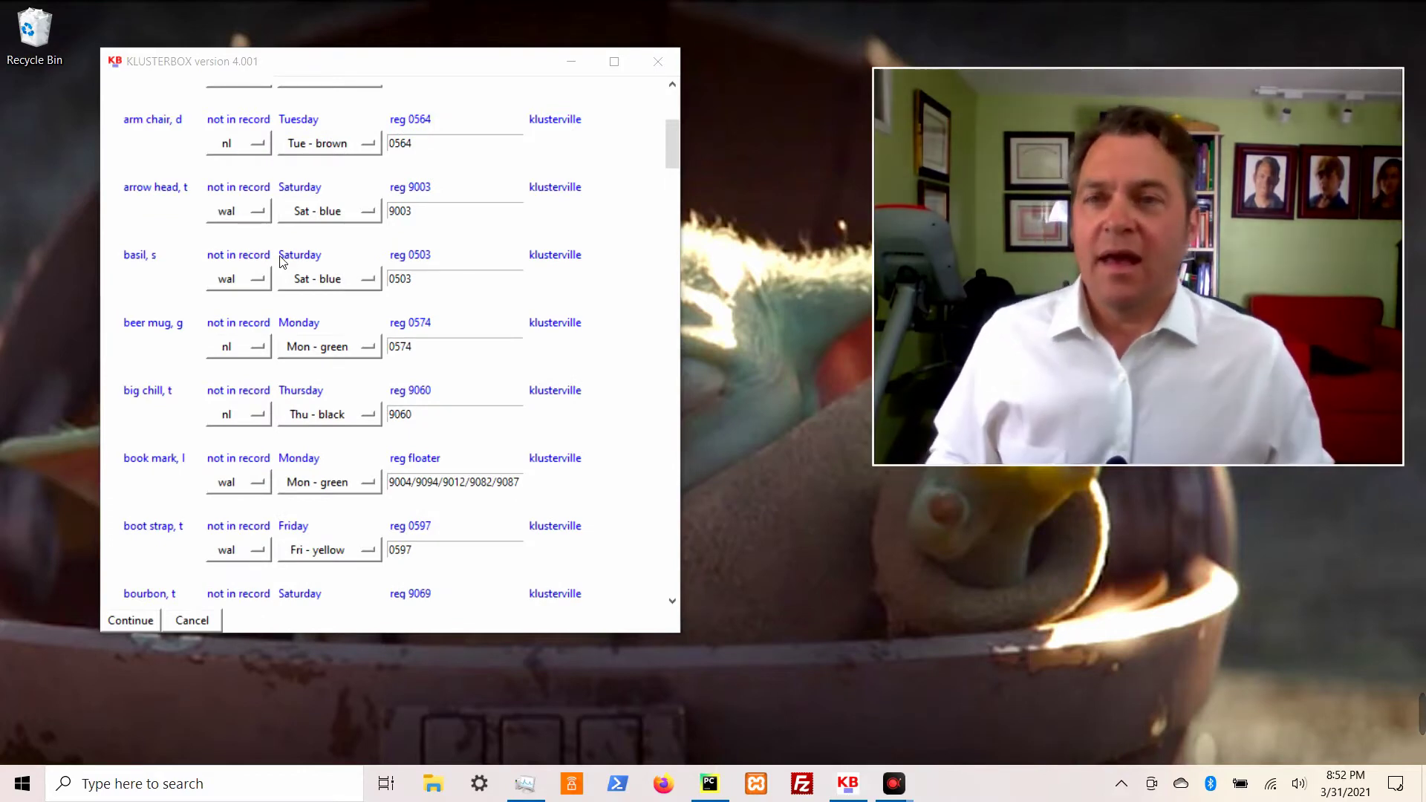
- Check the filled-in list statuses and floater routes down to the auxiliary carrier, and view that carrier's list status options
scroll(261, 315, down, 1)
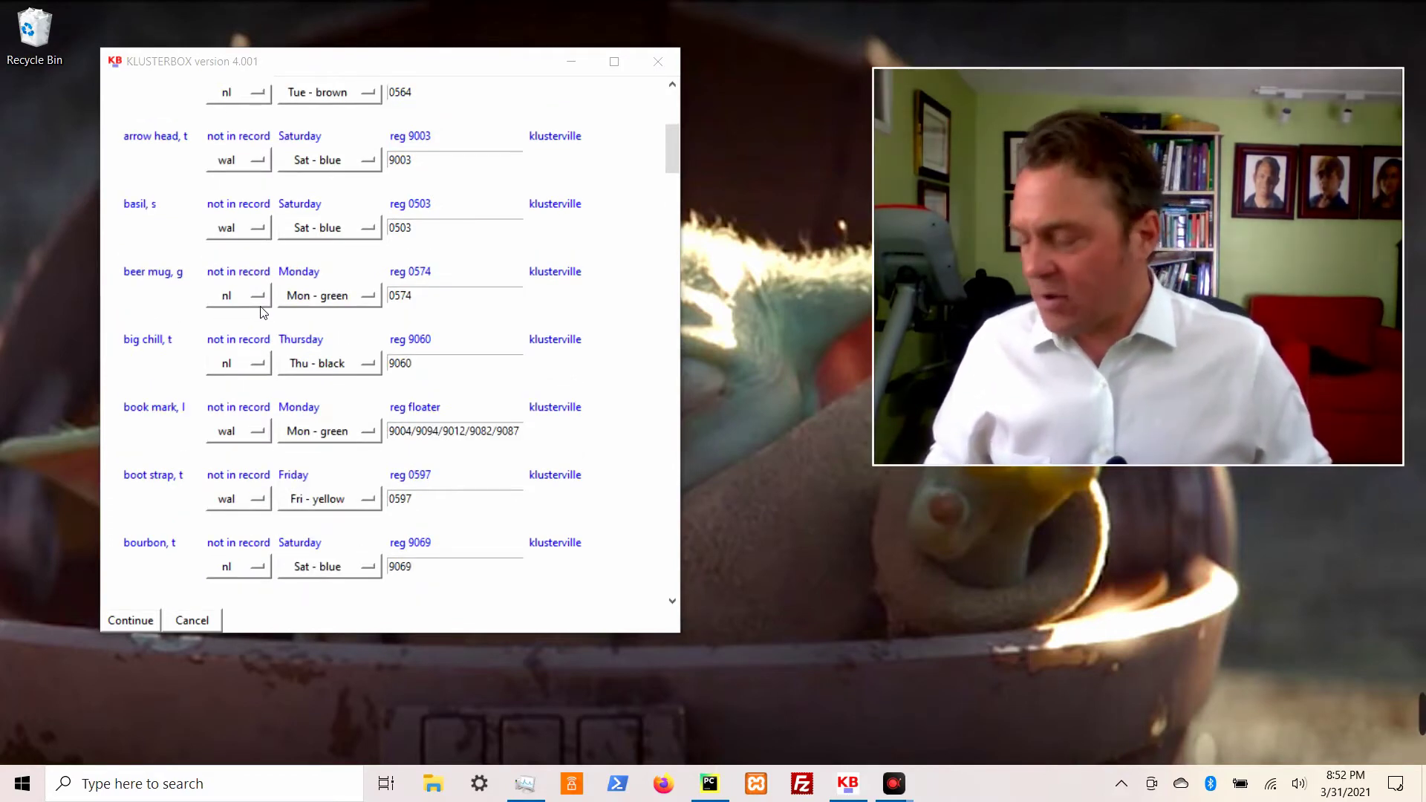
scroll(260, 308, down, 3)
scroll(249, 301, up, 10)
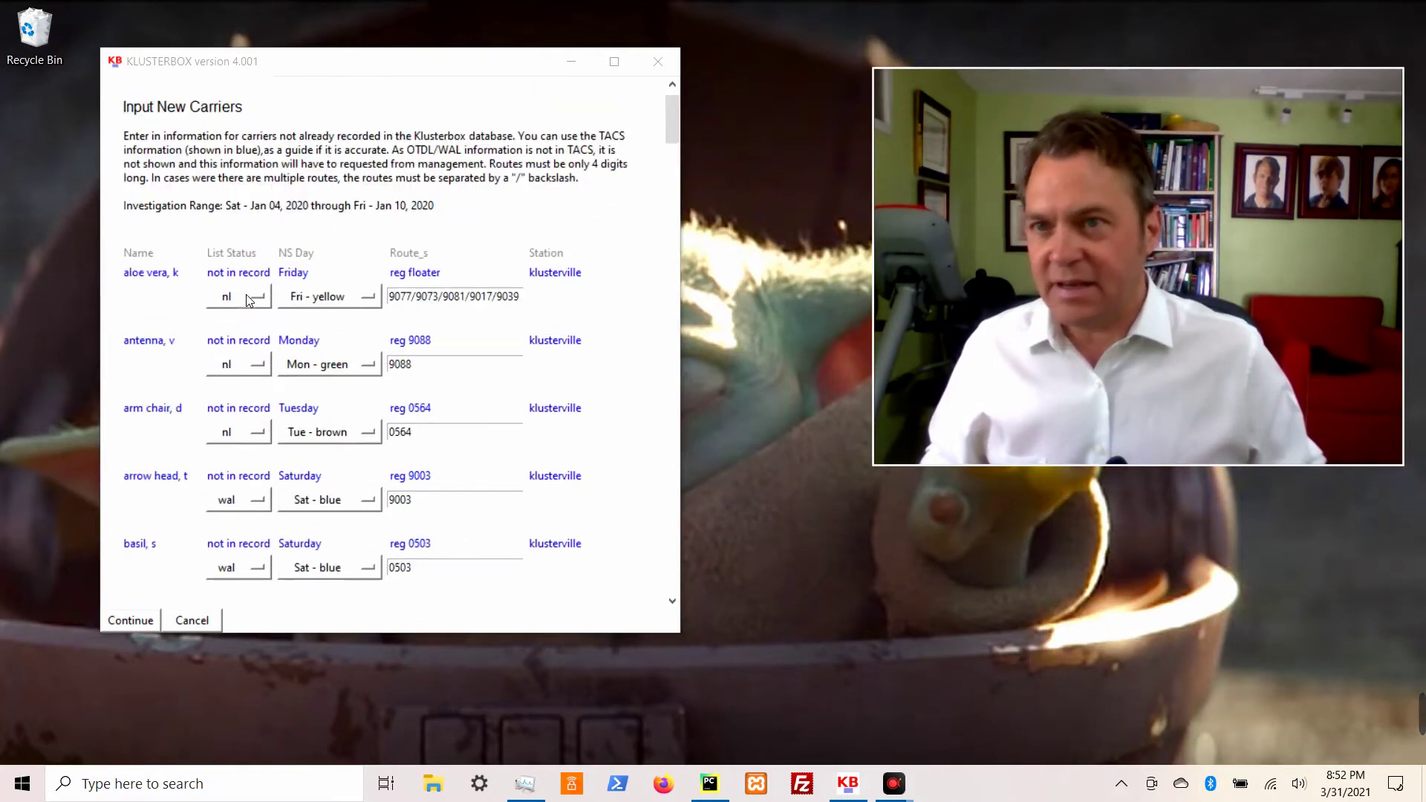
scroll(237, 312, down, 7)
scroll(238, 312, down, 7)
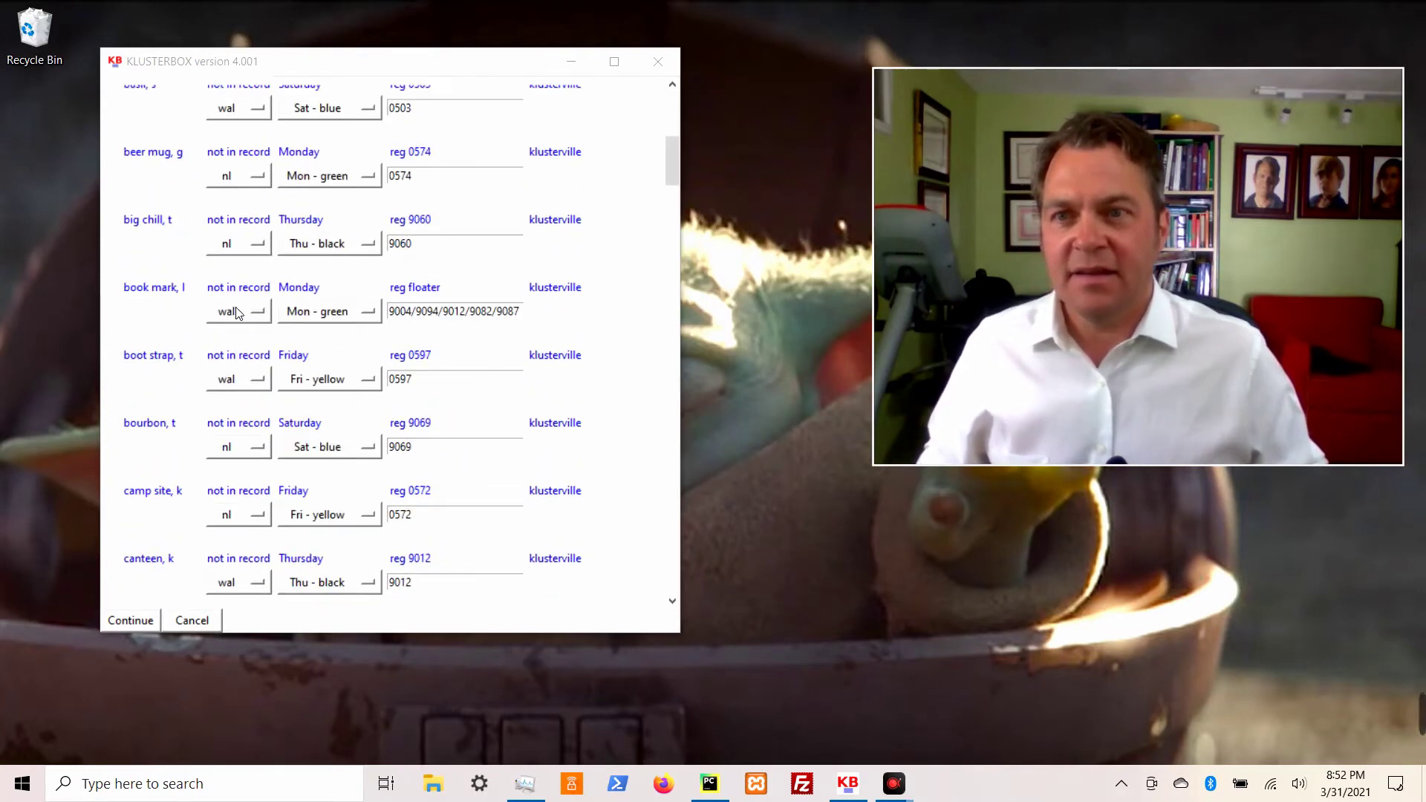
scroll(233, 331, down, 1)
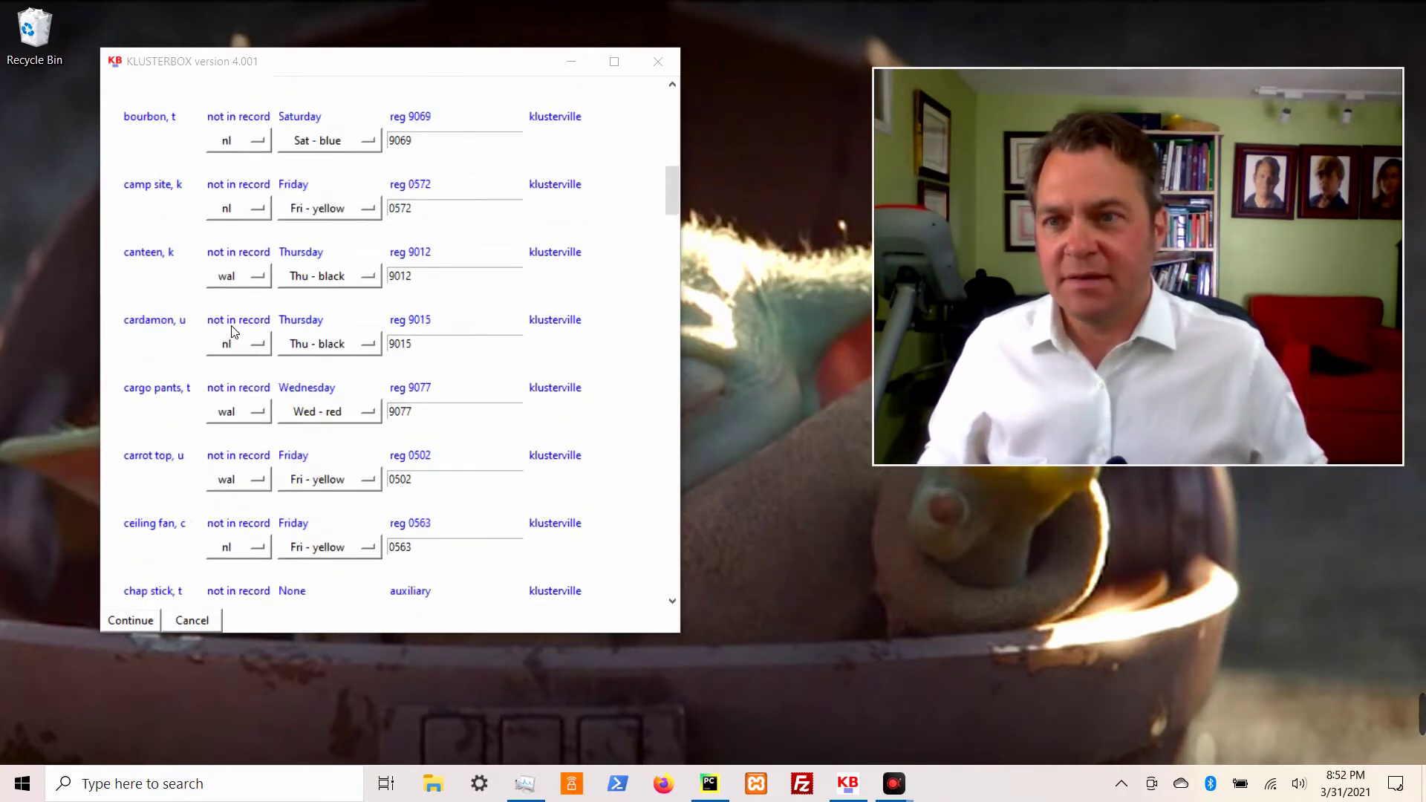
scroll(239, 340, down, 3)
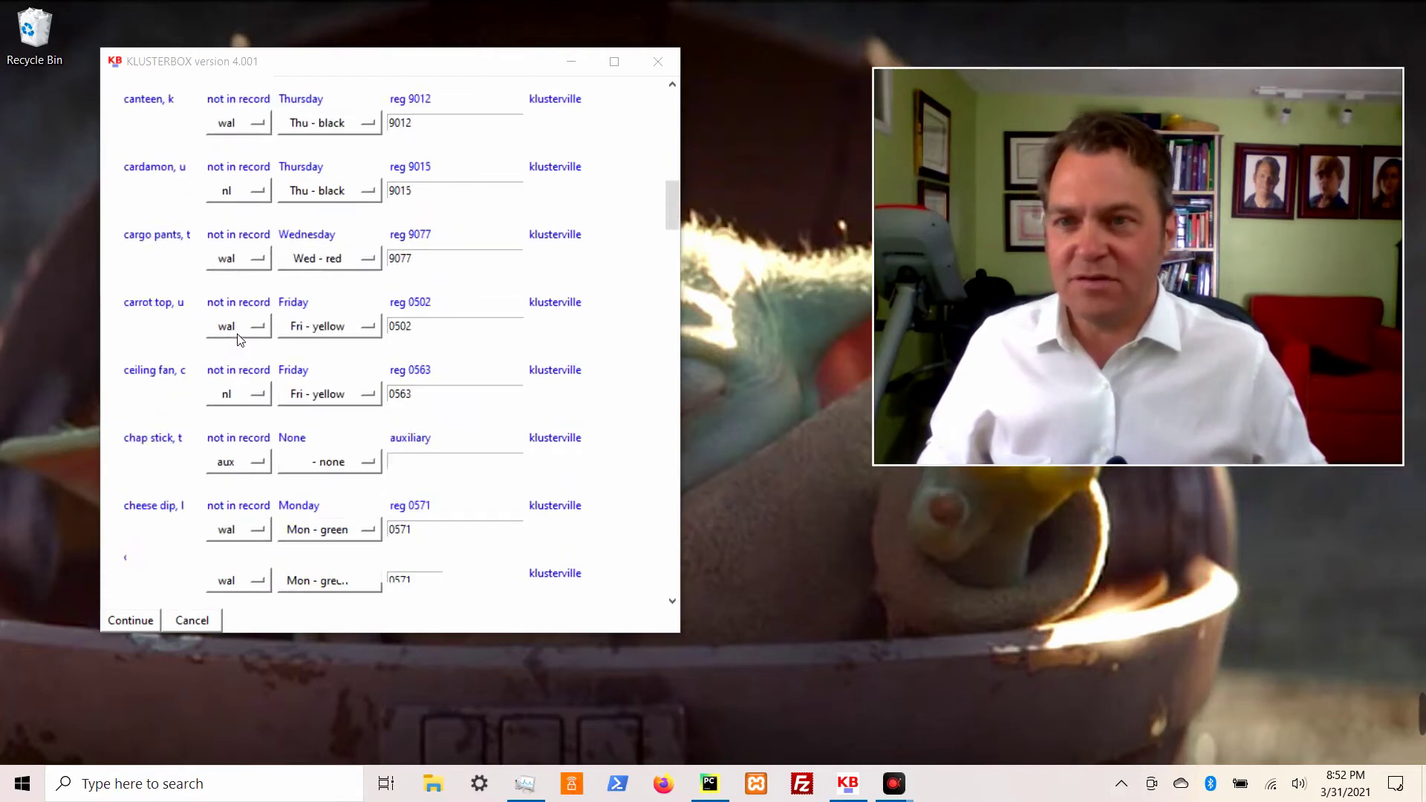
click(252, 461)
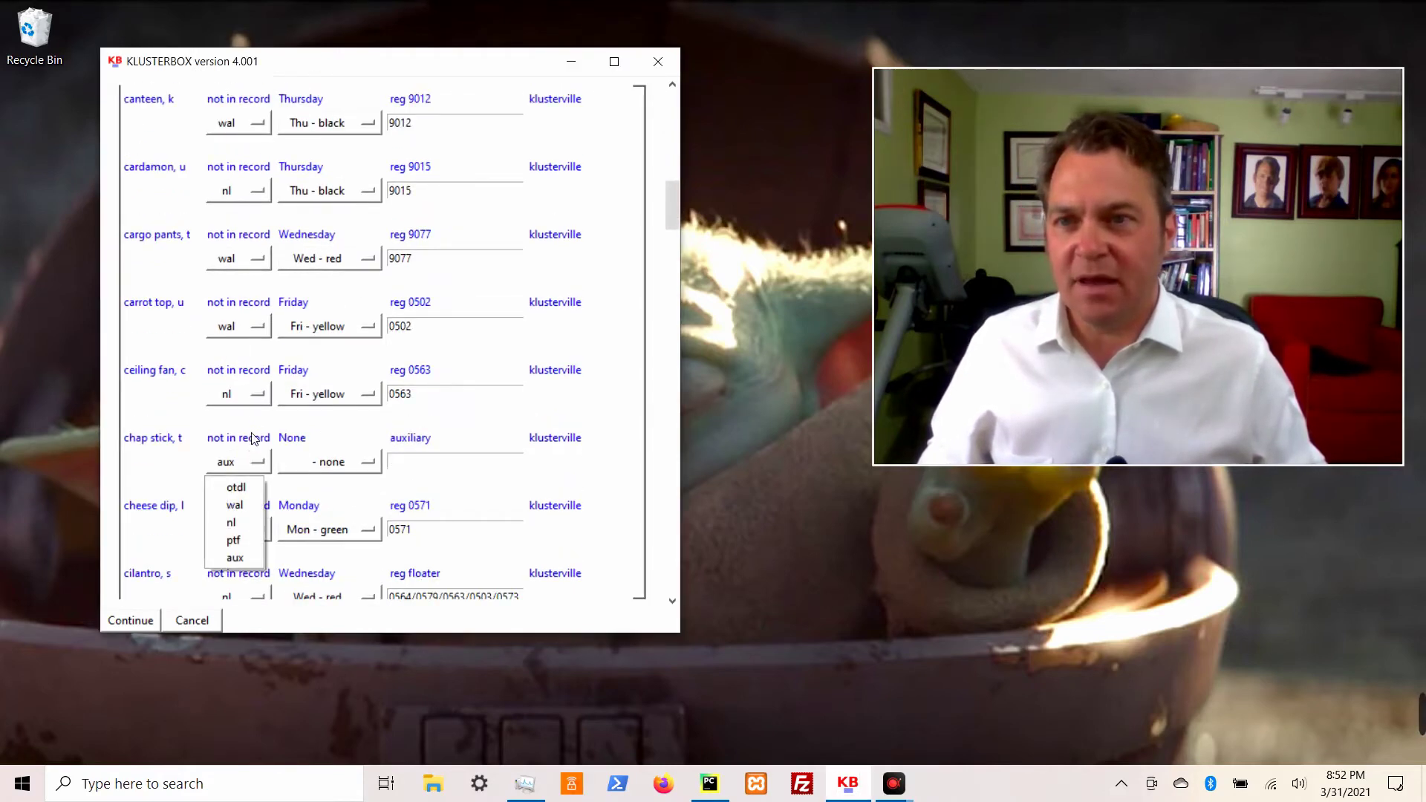
click(254, 421)
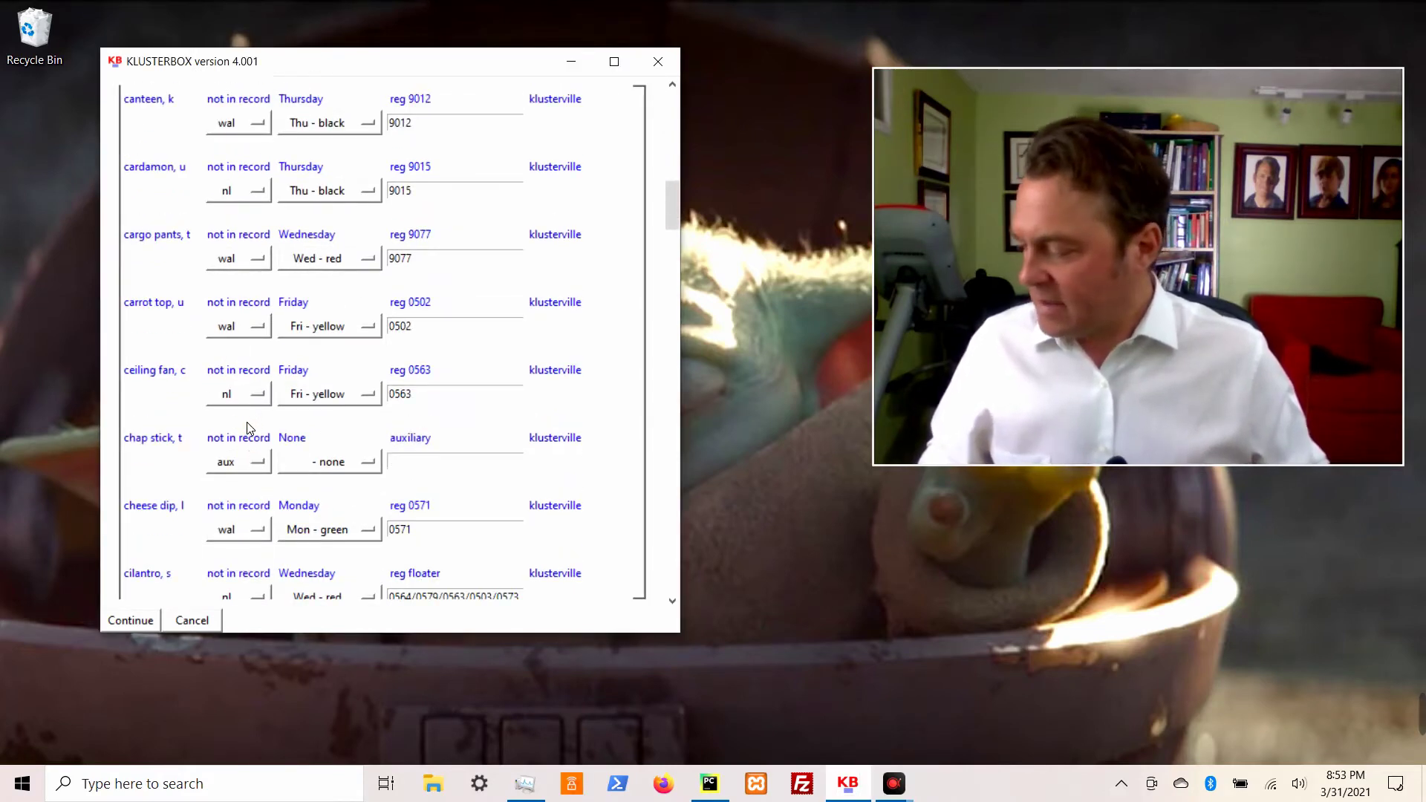
- Set the list status to otdl for the first floater carrier and for the carrier on route 9088
scroll(245, 410, up, 15)
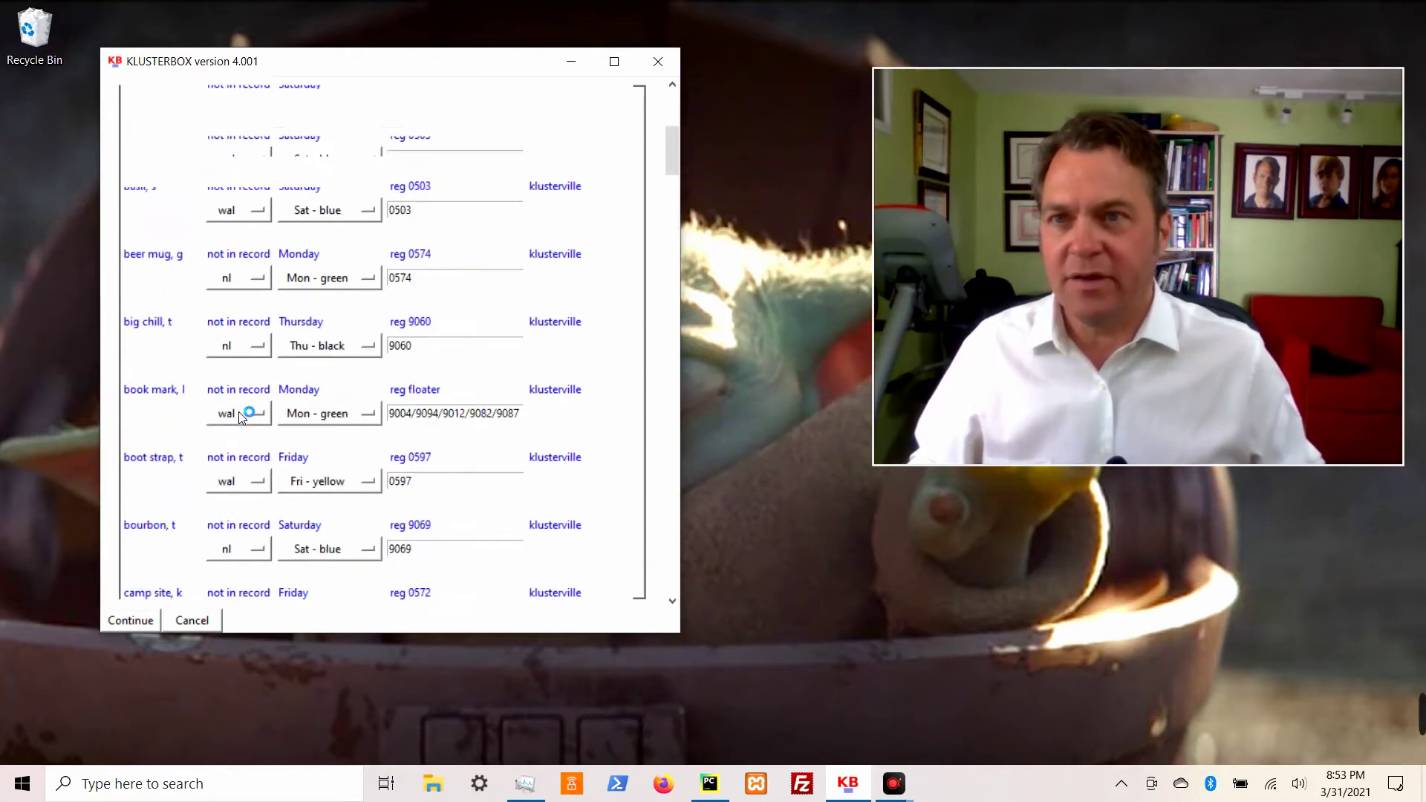
click(251, 297)
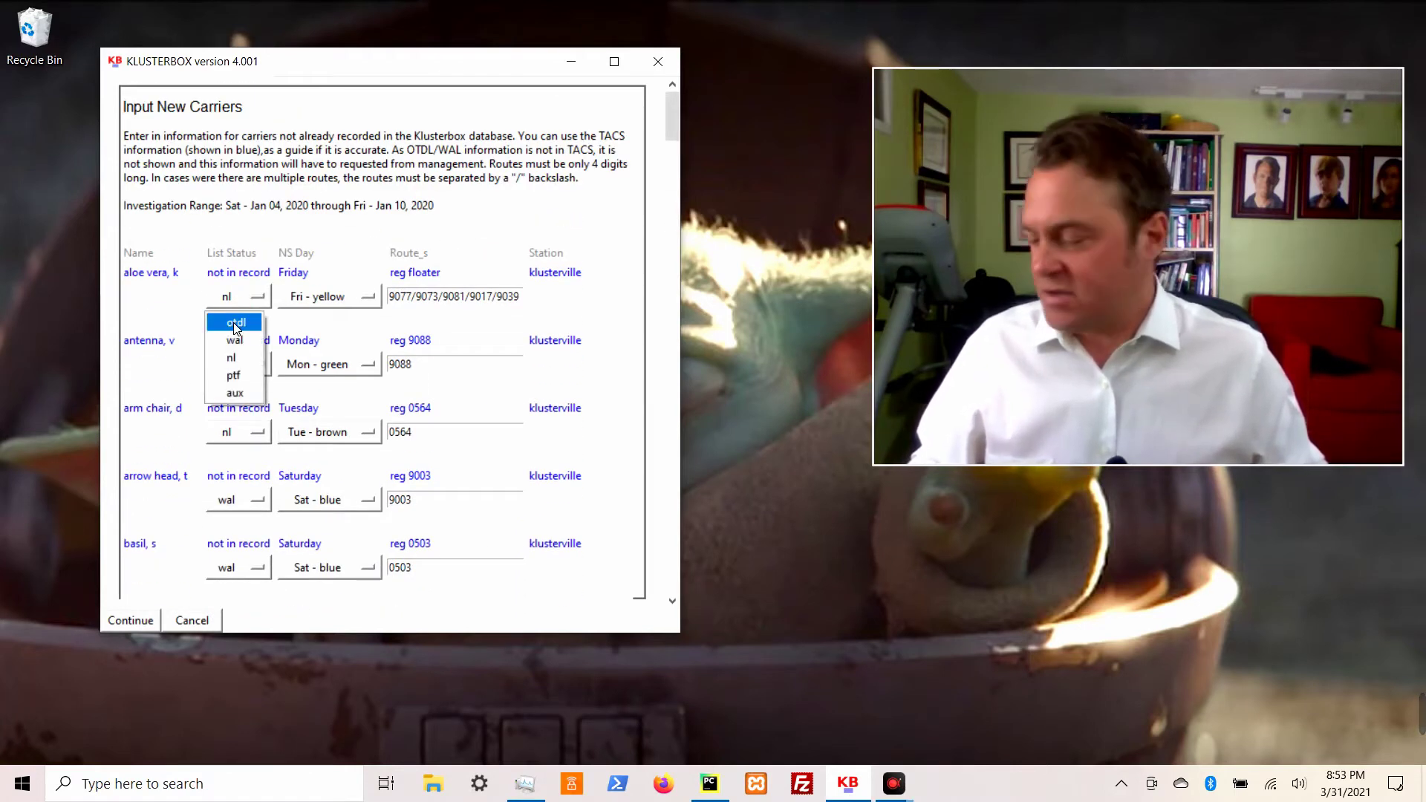
click(234, 327)
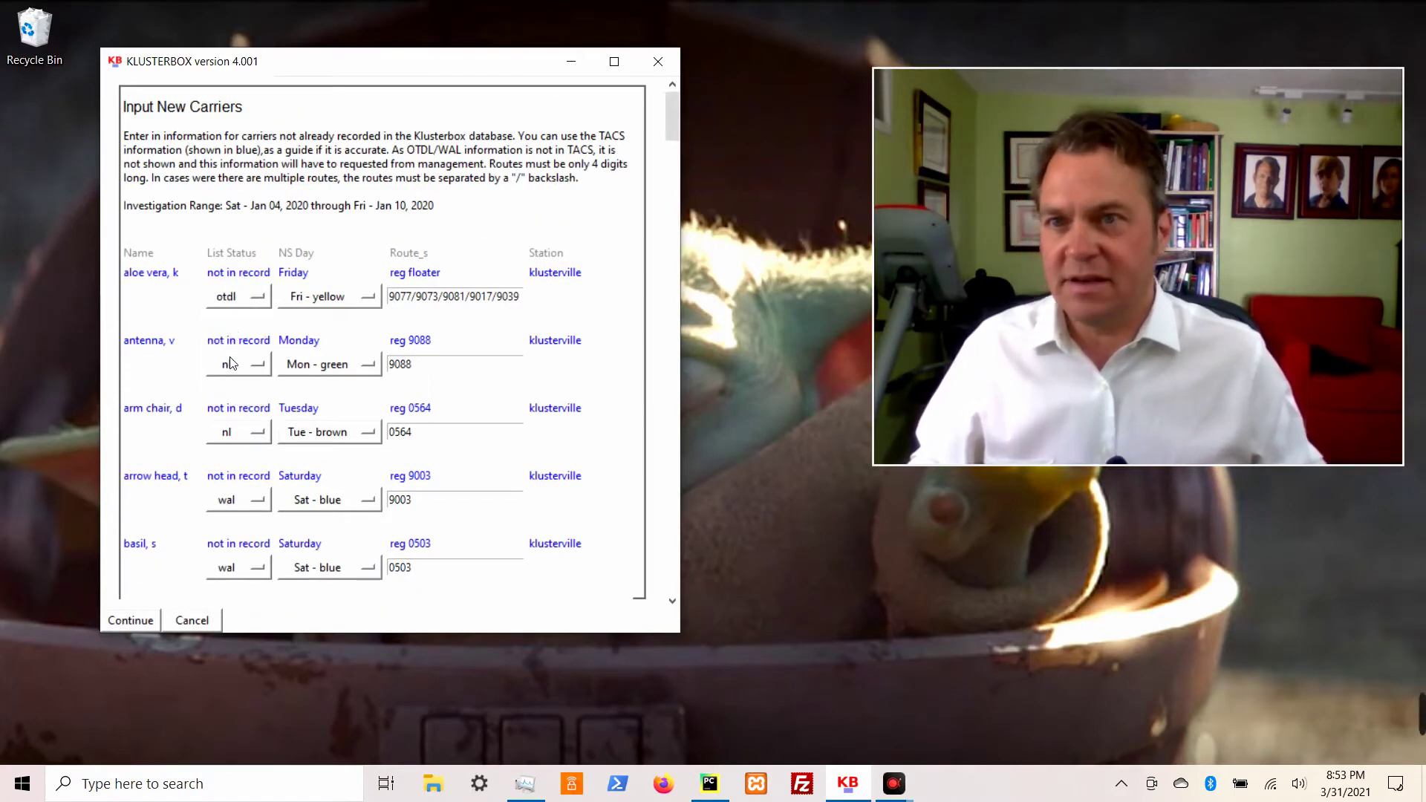
click(232, 364)
click(232, 390)
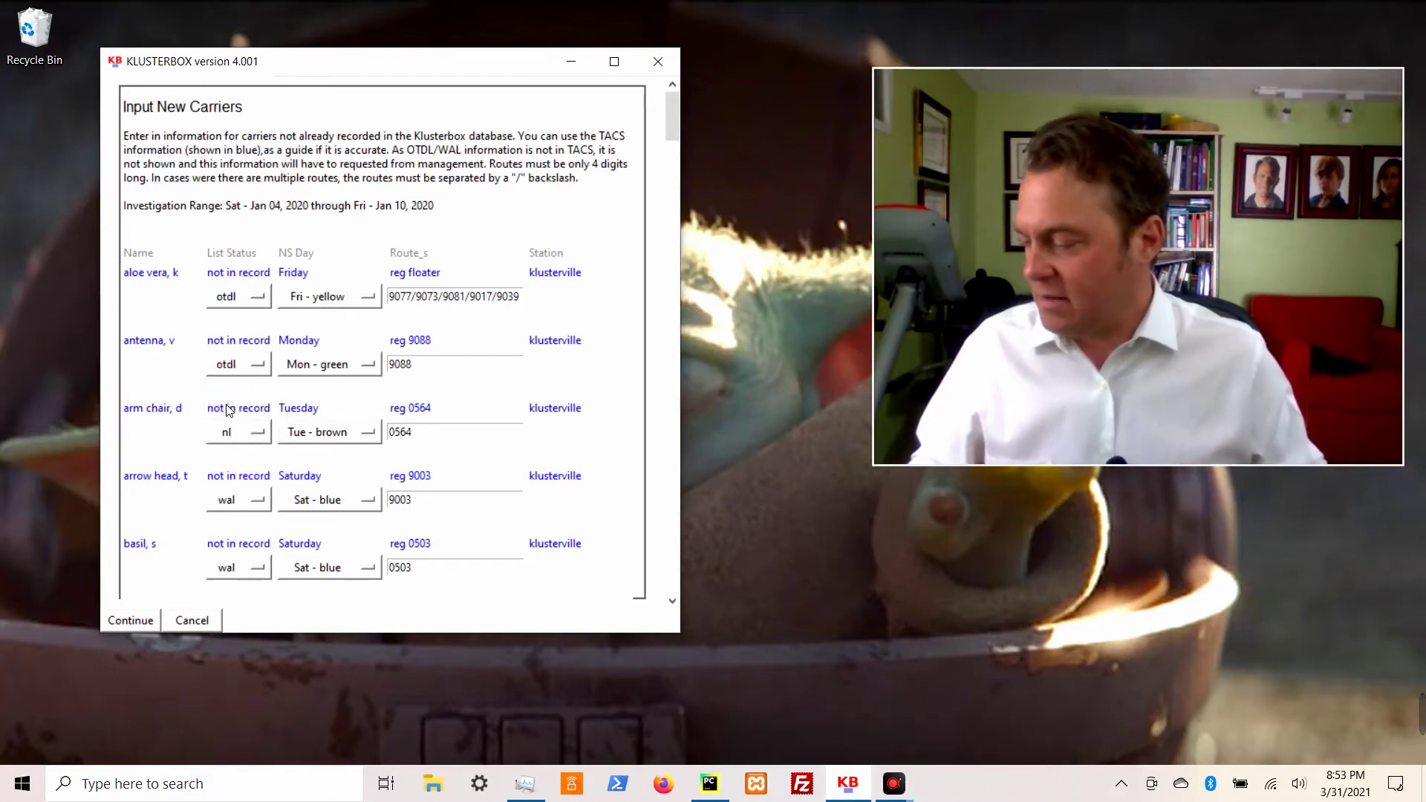
- Set the list status of the carrier on route 0574 to otdl
scroll(222, 412, down, 2)
scroll(243, 352, down, 2)
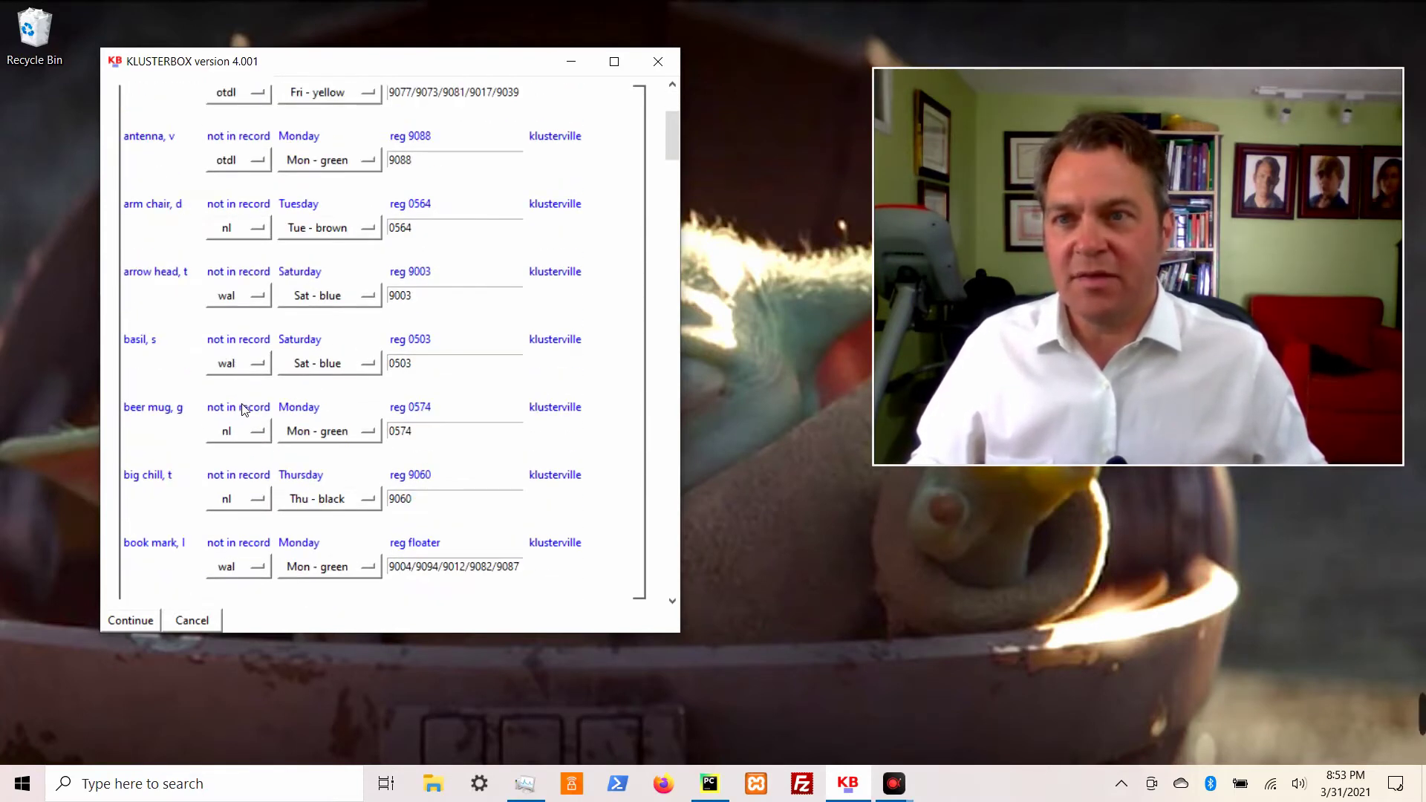
click(254, 429)
click(237, 457)
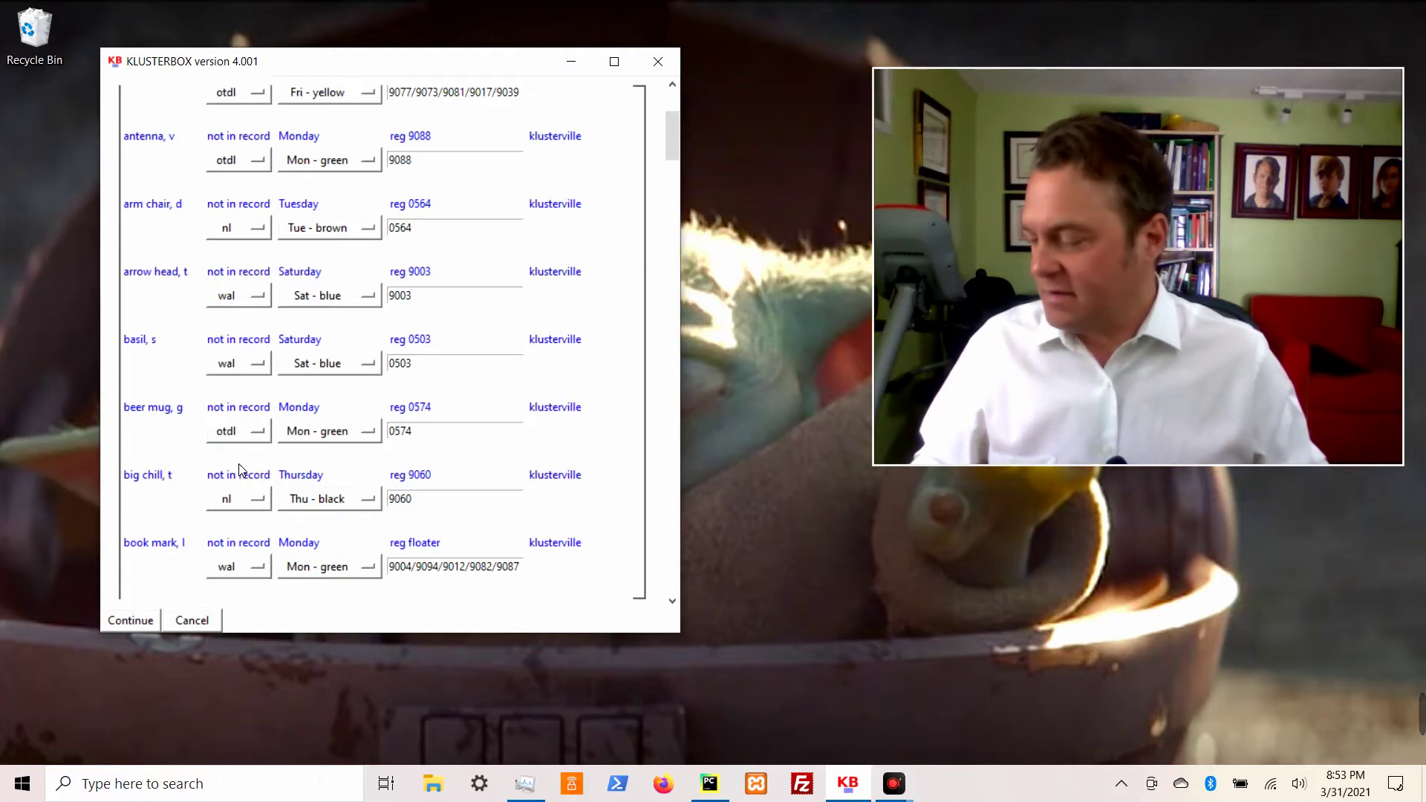
scroll(238, 445, down, 7)
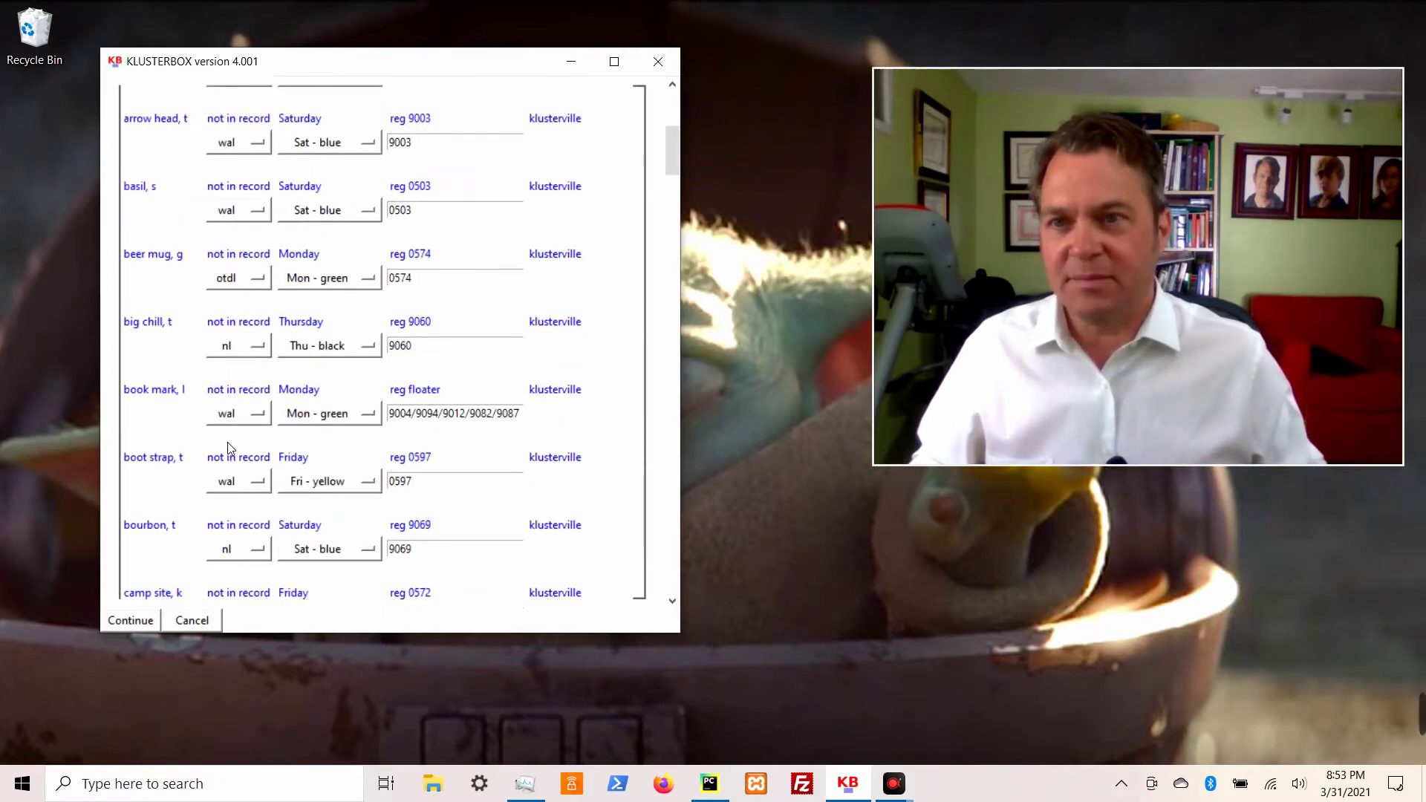
- Examine the new carriers' prefilled list statuses and NS days, and inspect the floater carrier's five-route string
scroll(236, 409, down, 2)
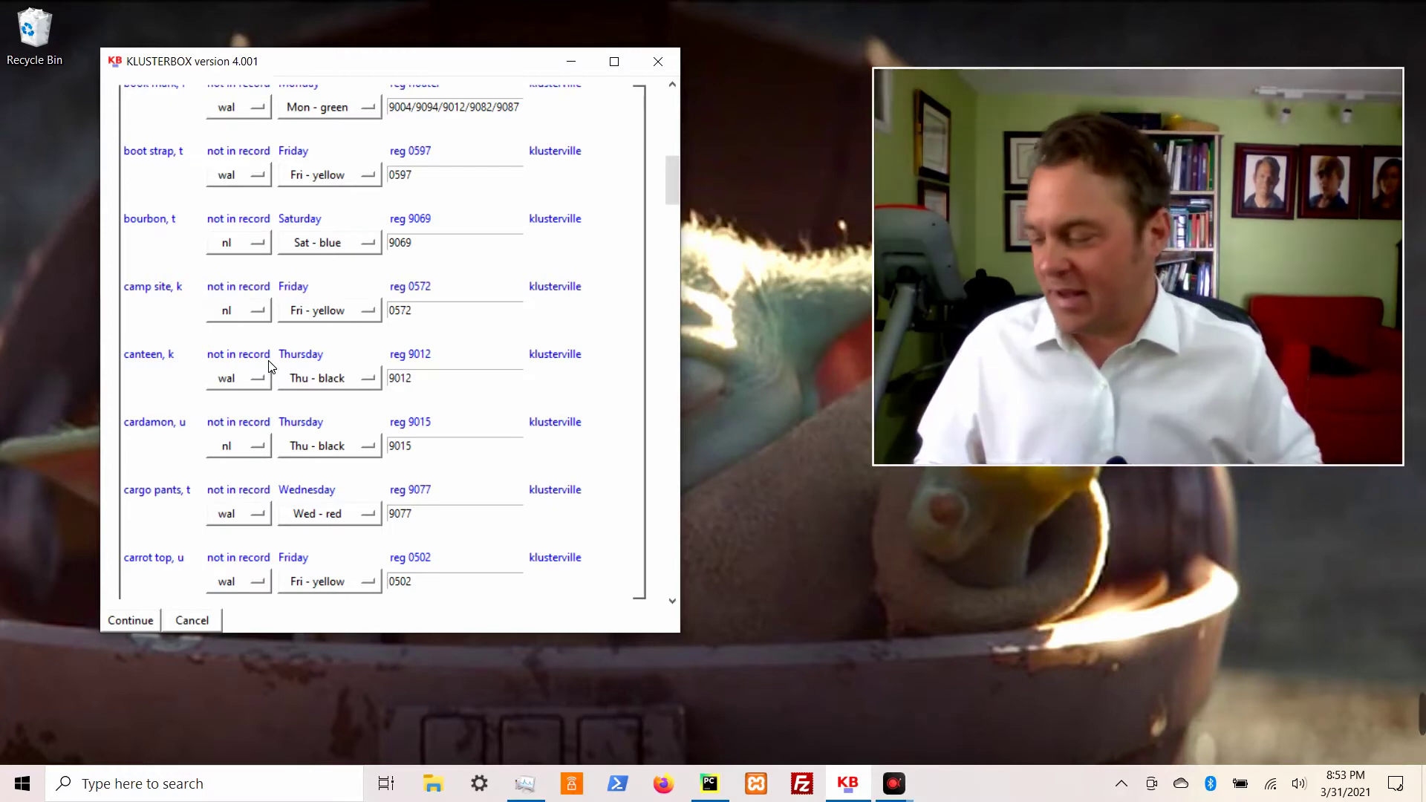
scroll(342, 362, down, 3)
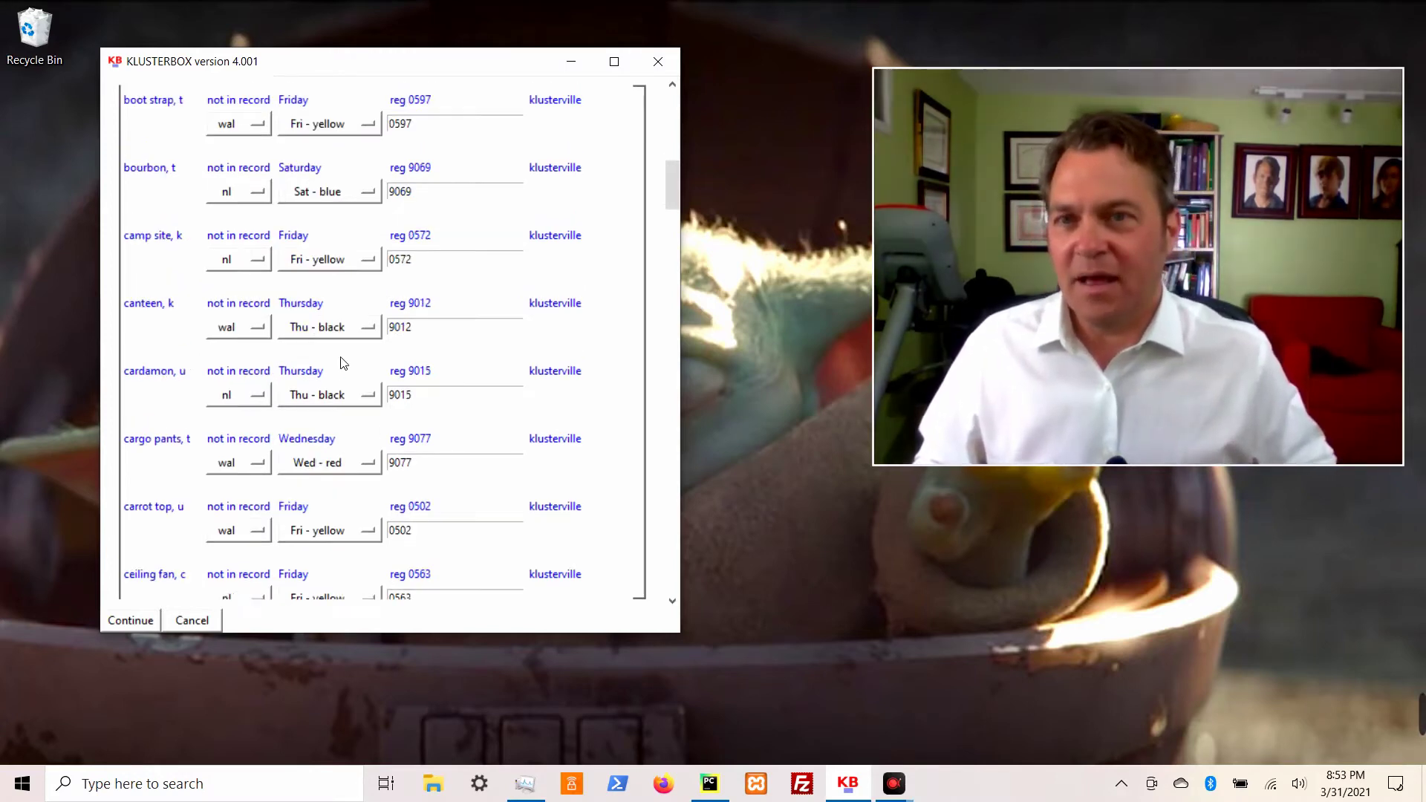
scroll(297, 354, up, 3)
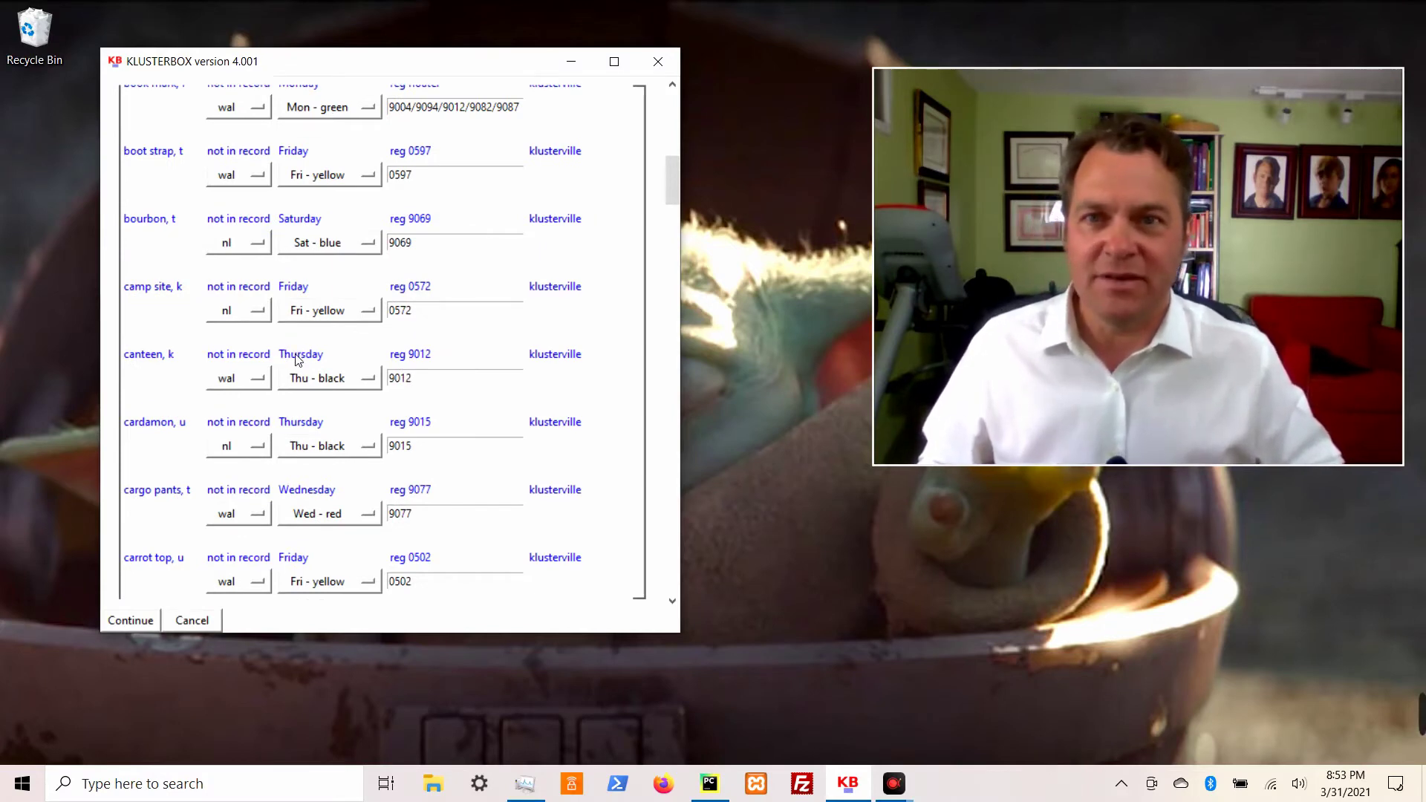
scroll(450, 361, up, 5)
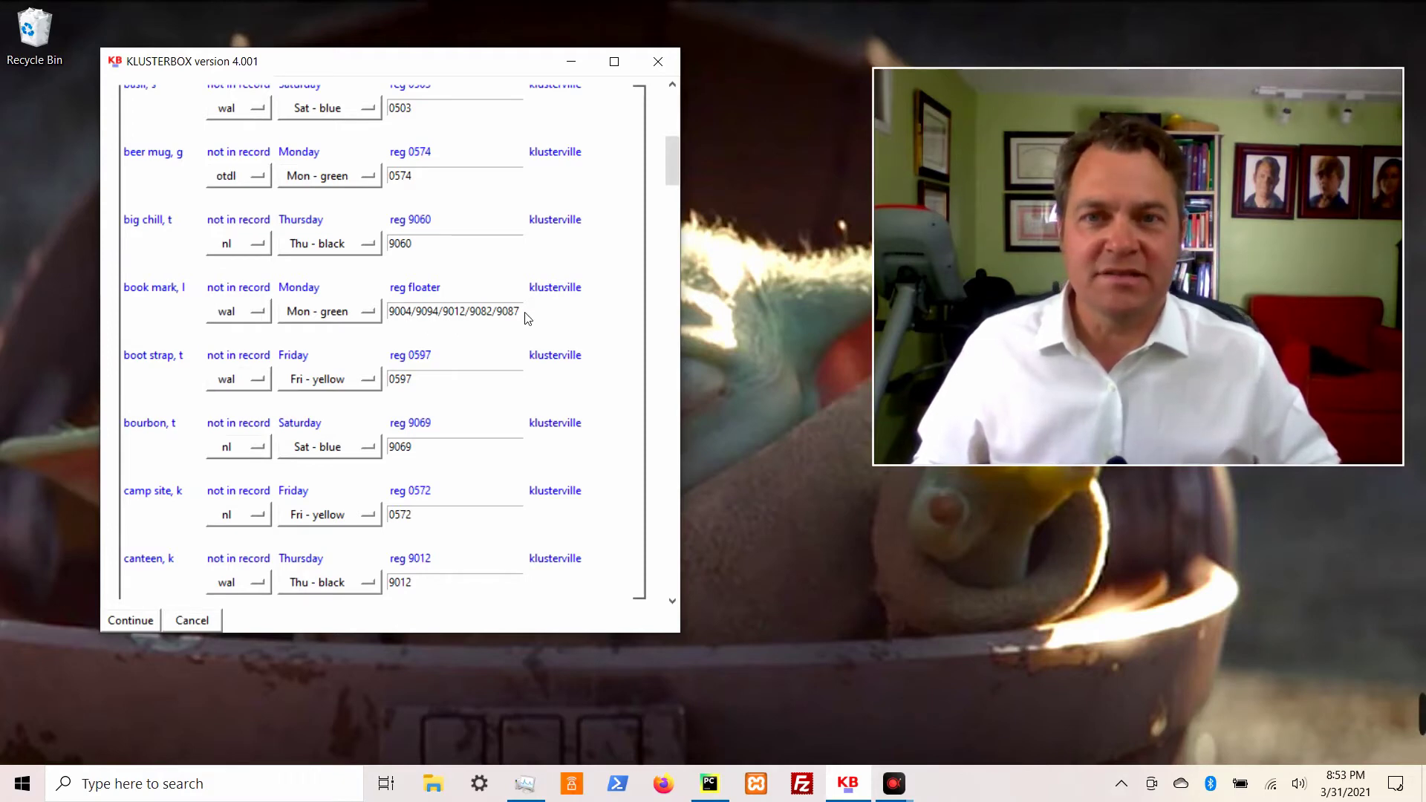
drag(521, 311, 379, 315)
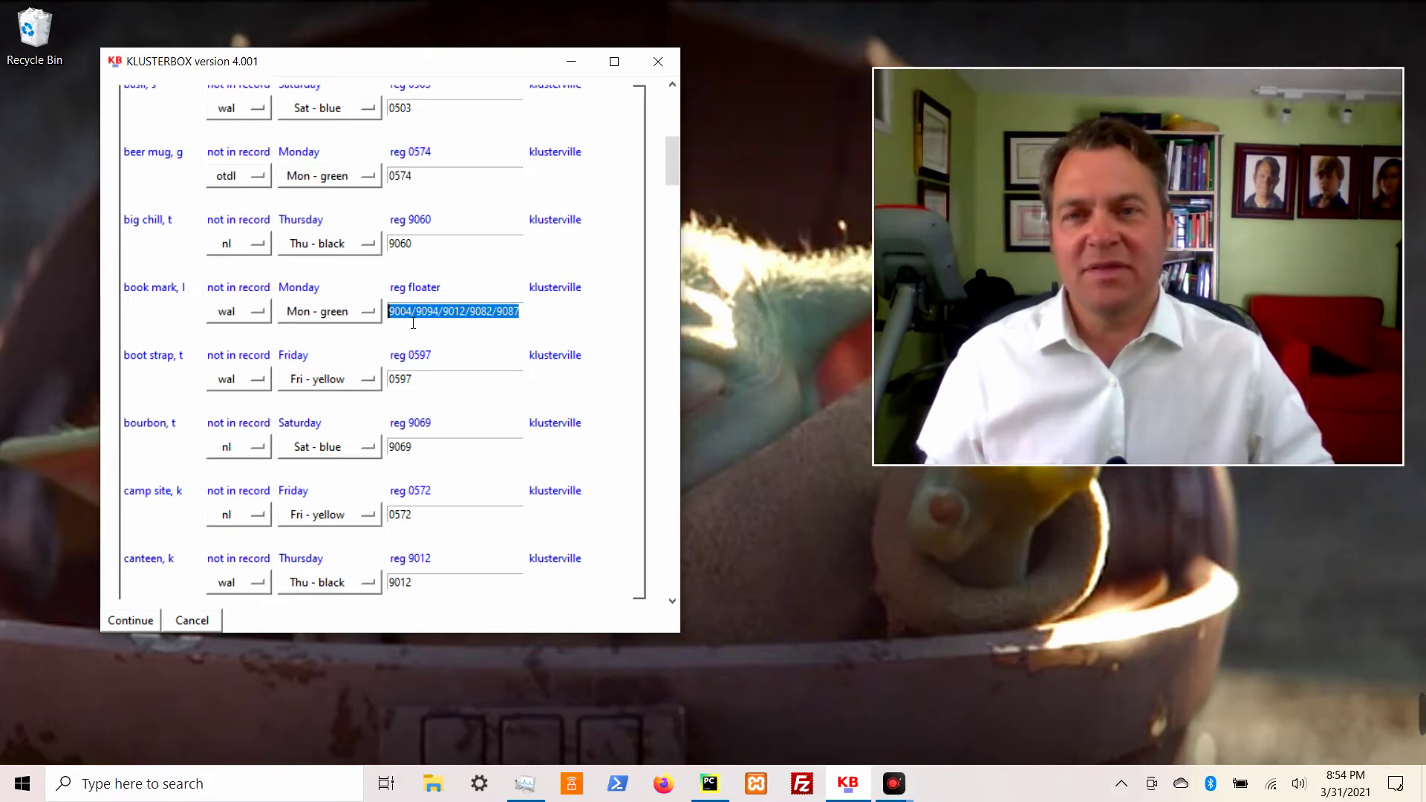
click(532, 316)
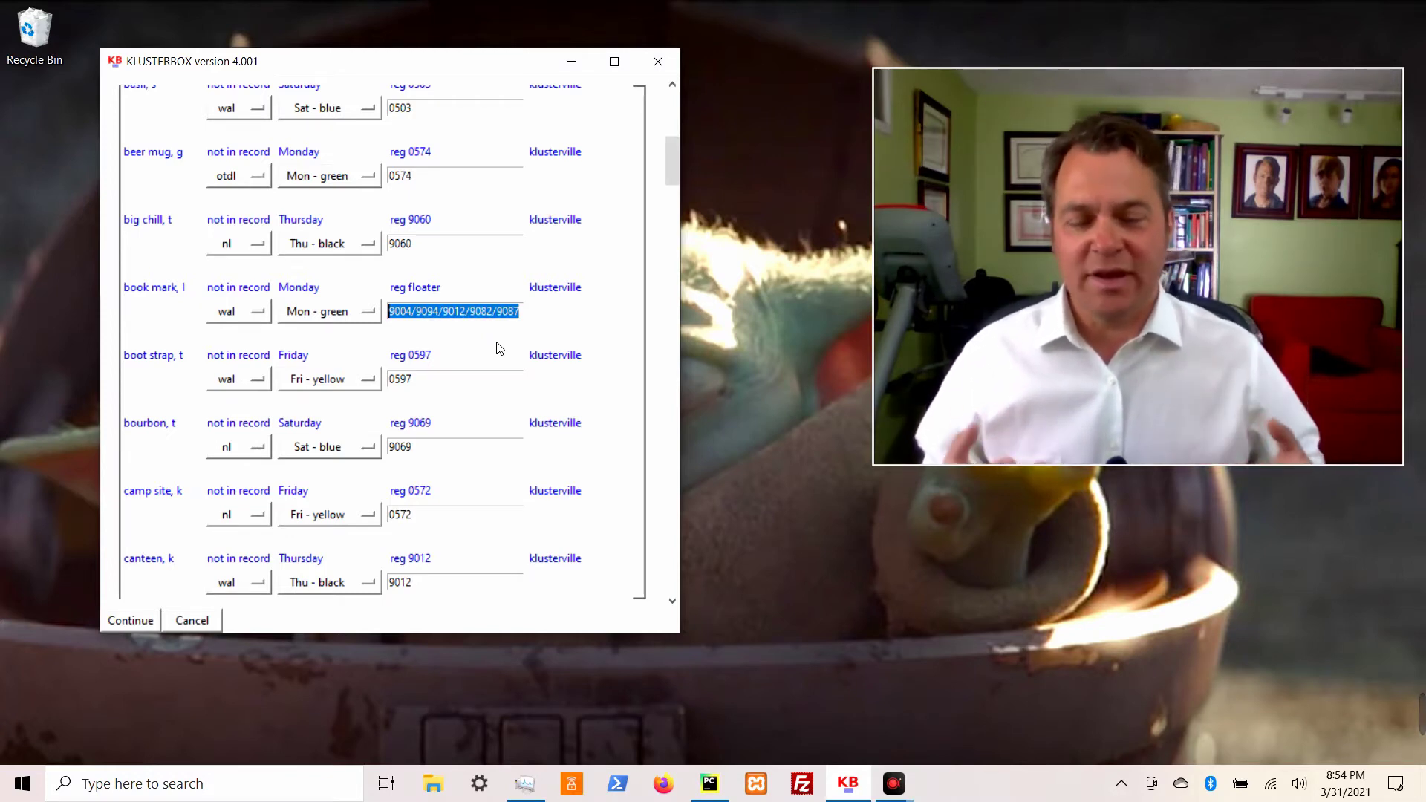
click(474, 378)
click(466, 311)
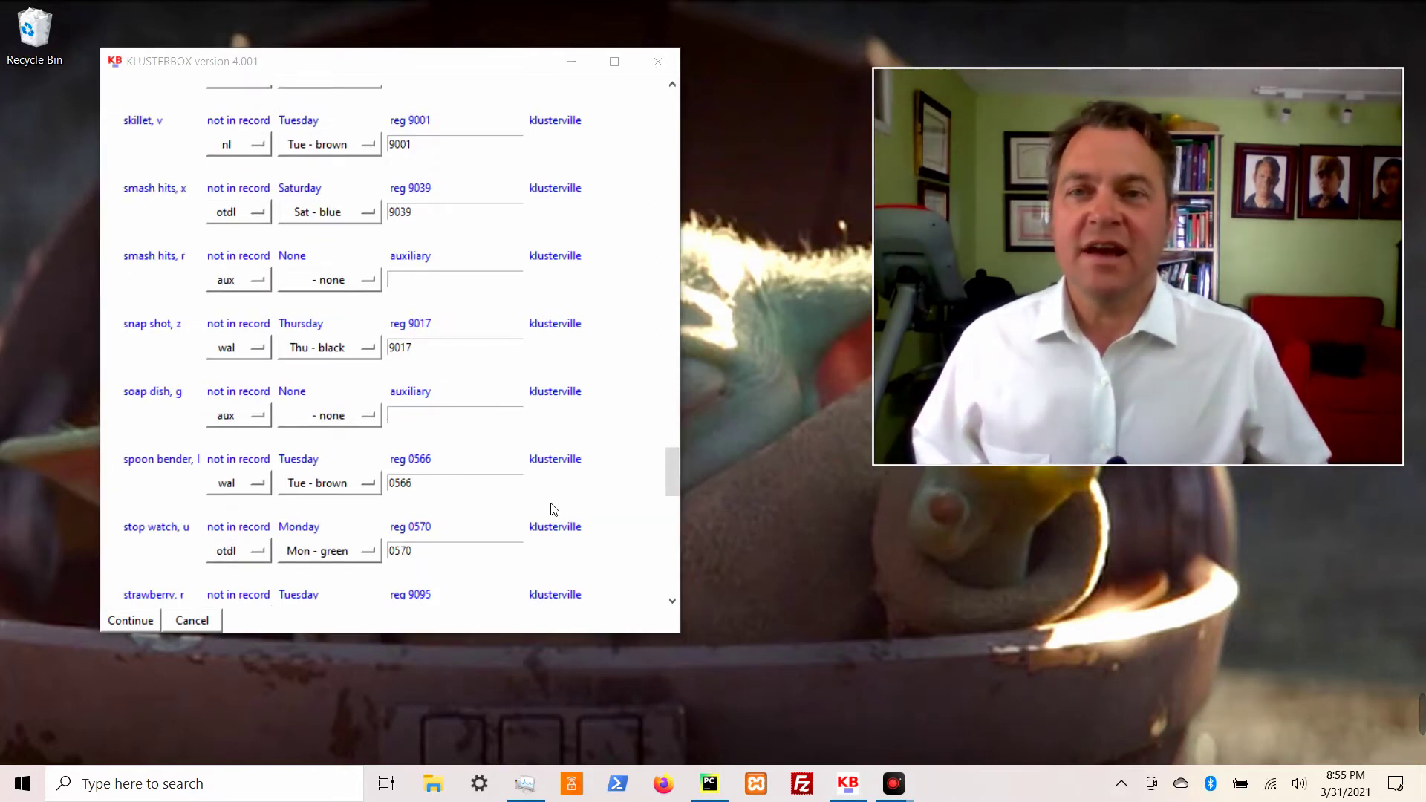
- Review the remaining new carriers, including the auxiliary ones without routes, and accept the new carrier entries
scroll(458, 361, down, 1)
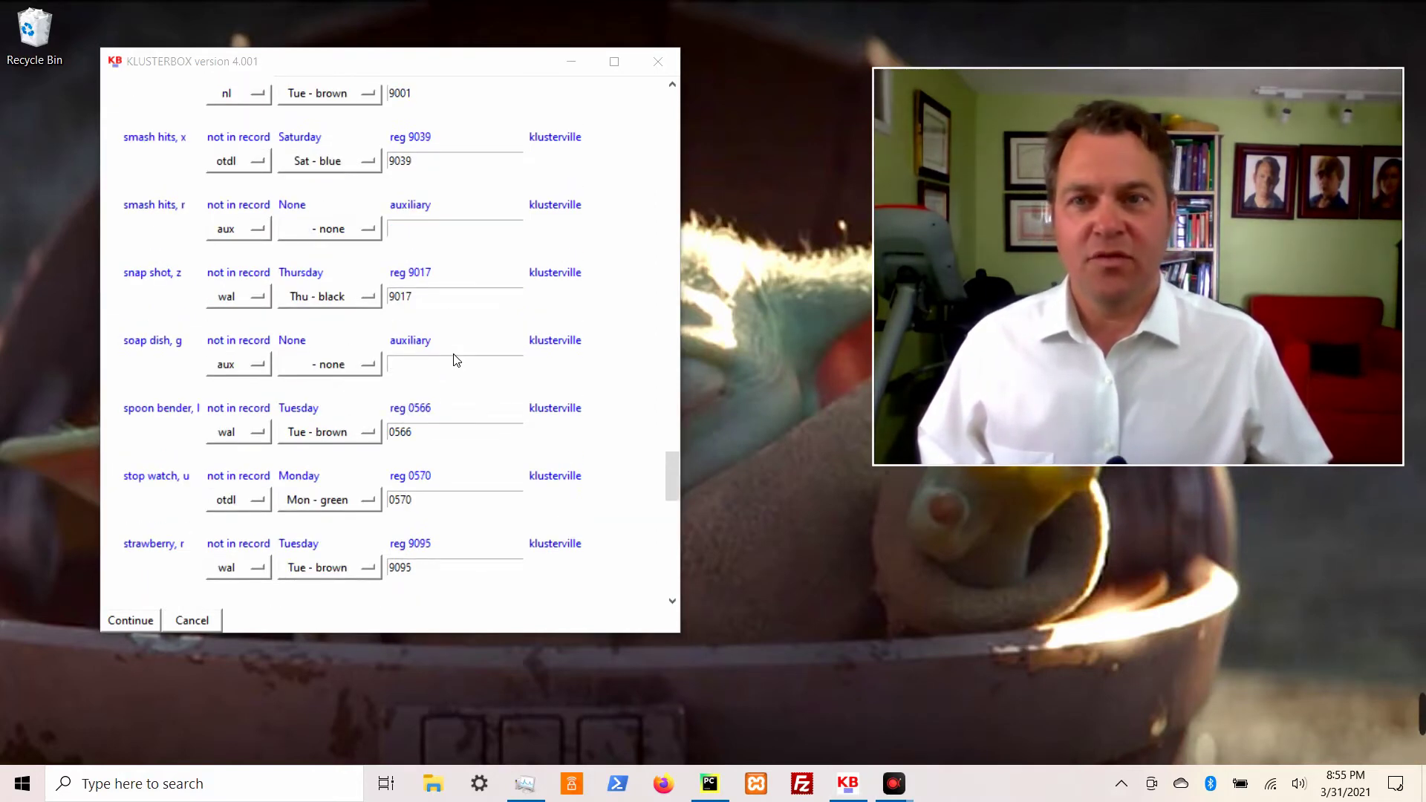
scroll(460, 361, up, 1)
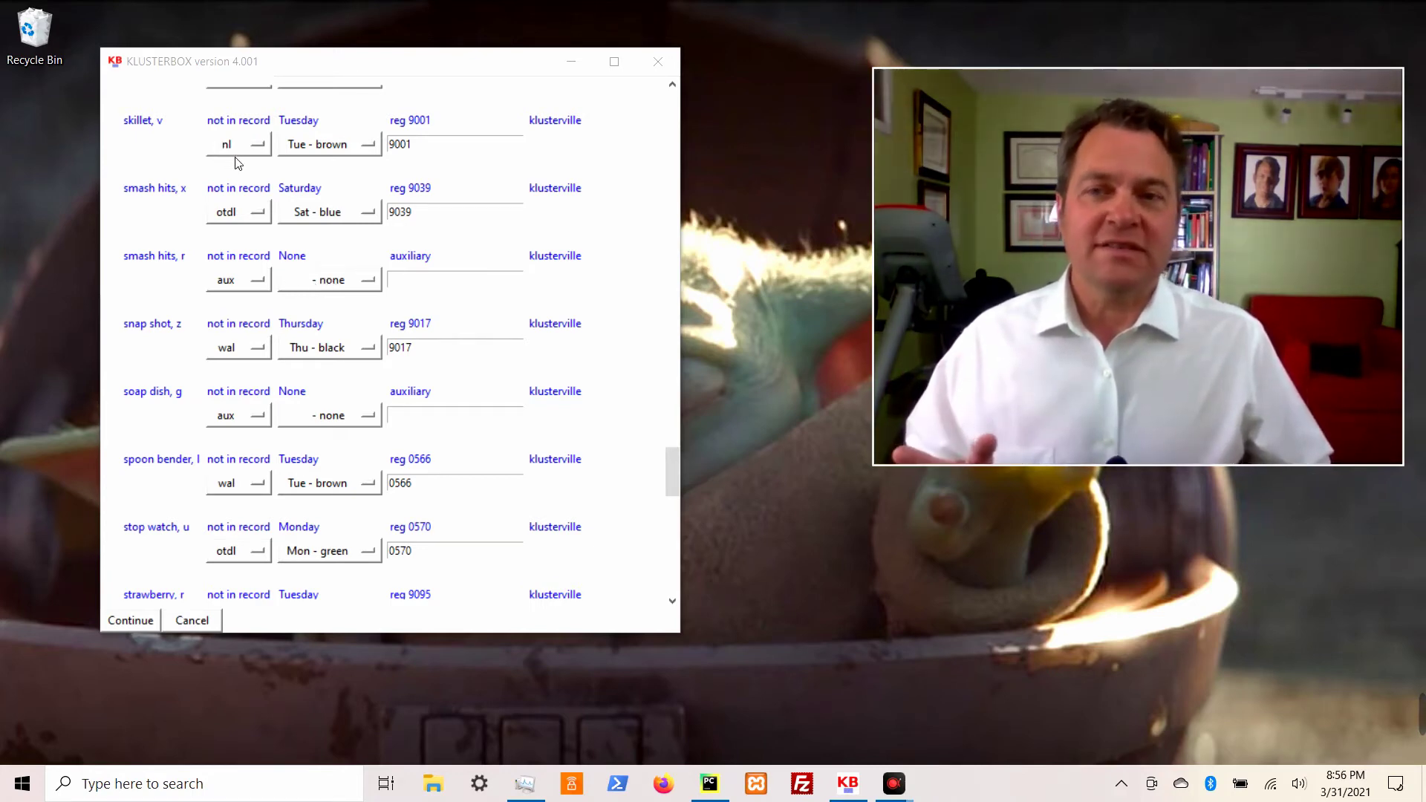
scroll(275, 252, down, 1)
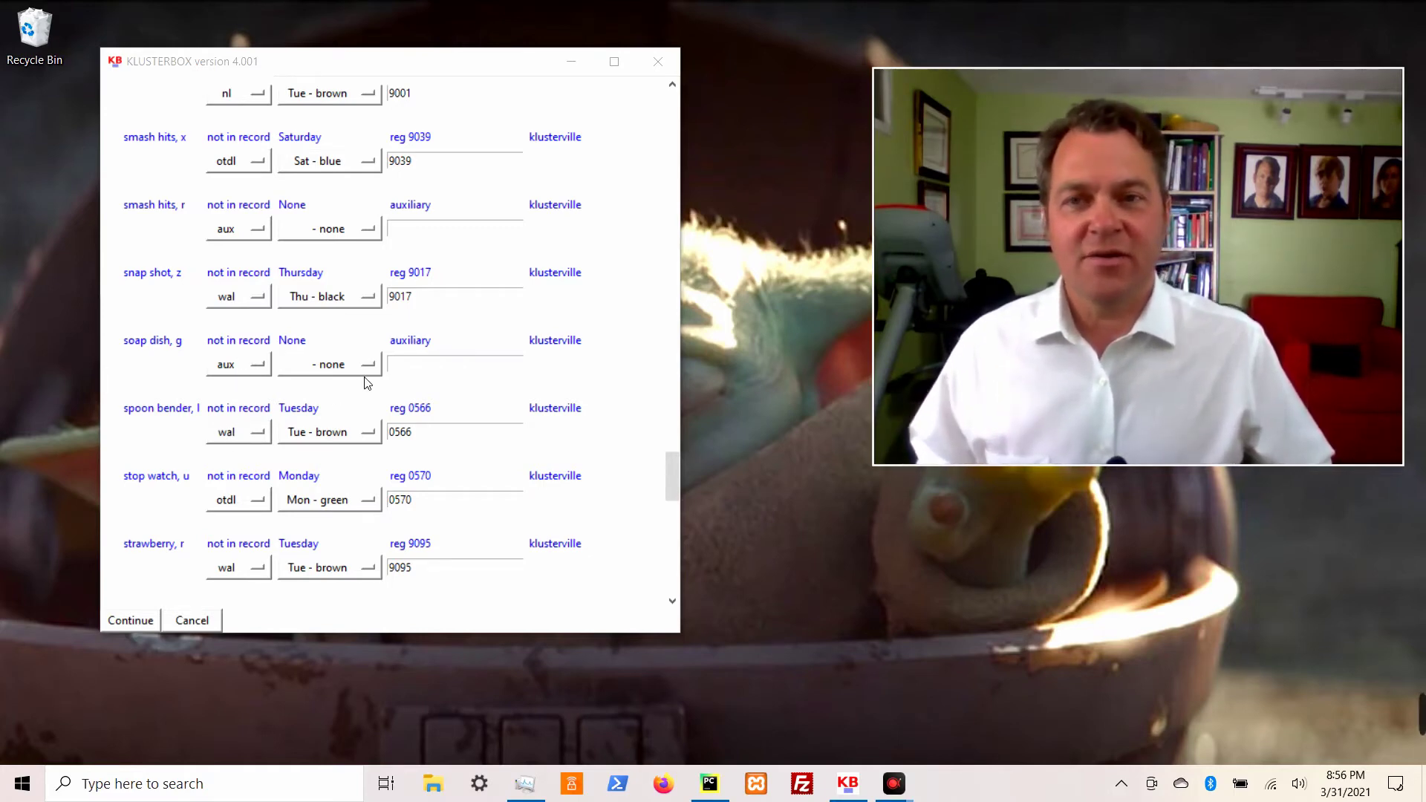
scroll(398, 485, down, 1)
scroll(399, 484, down, 2)
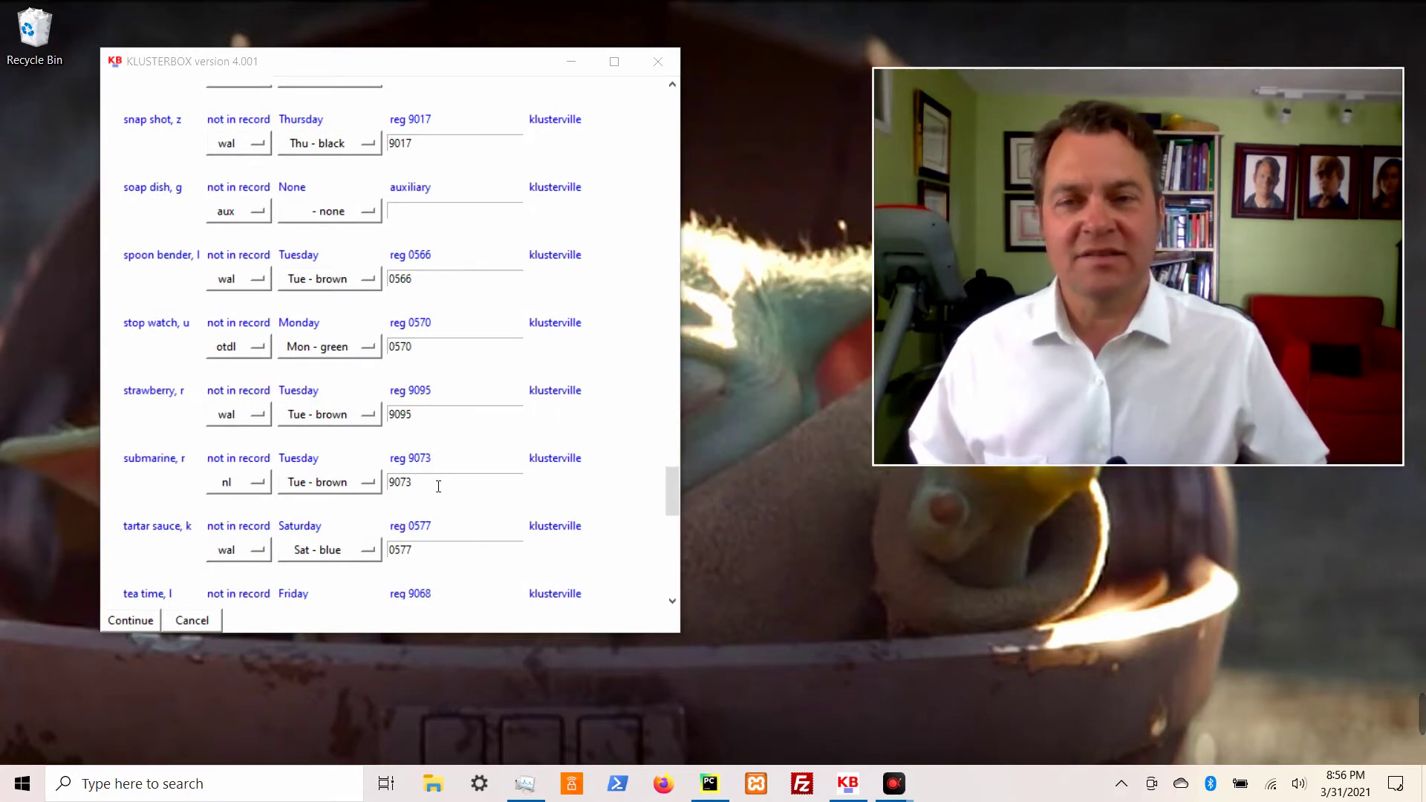
scroll(439, 479, up, 10)
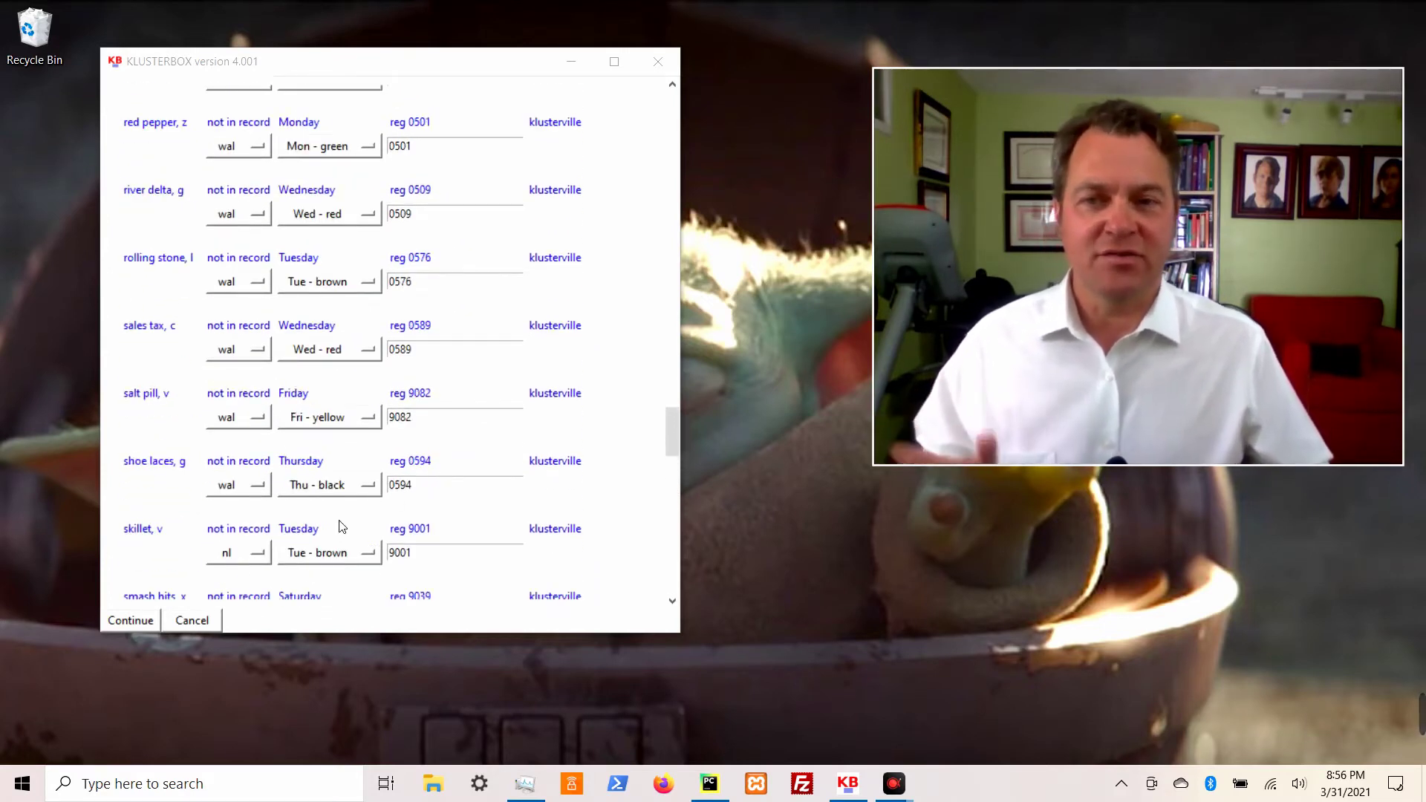
click(143, 622)
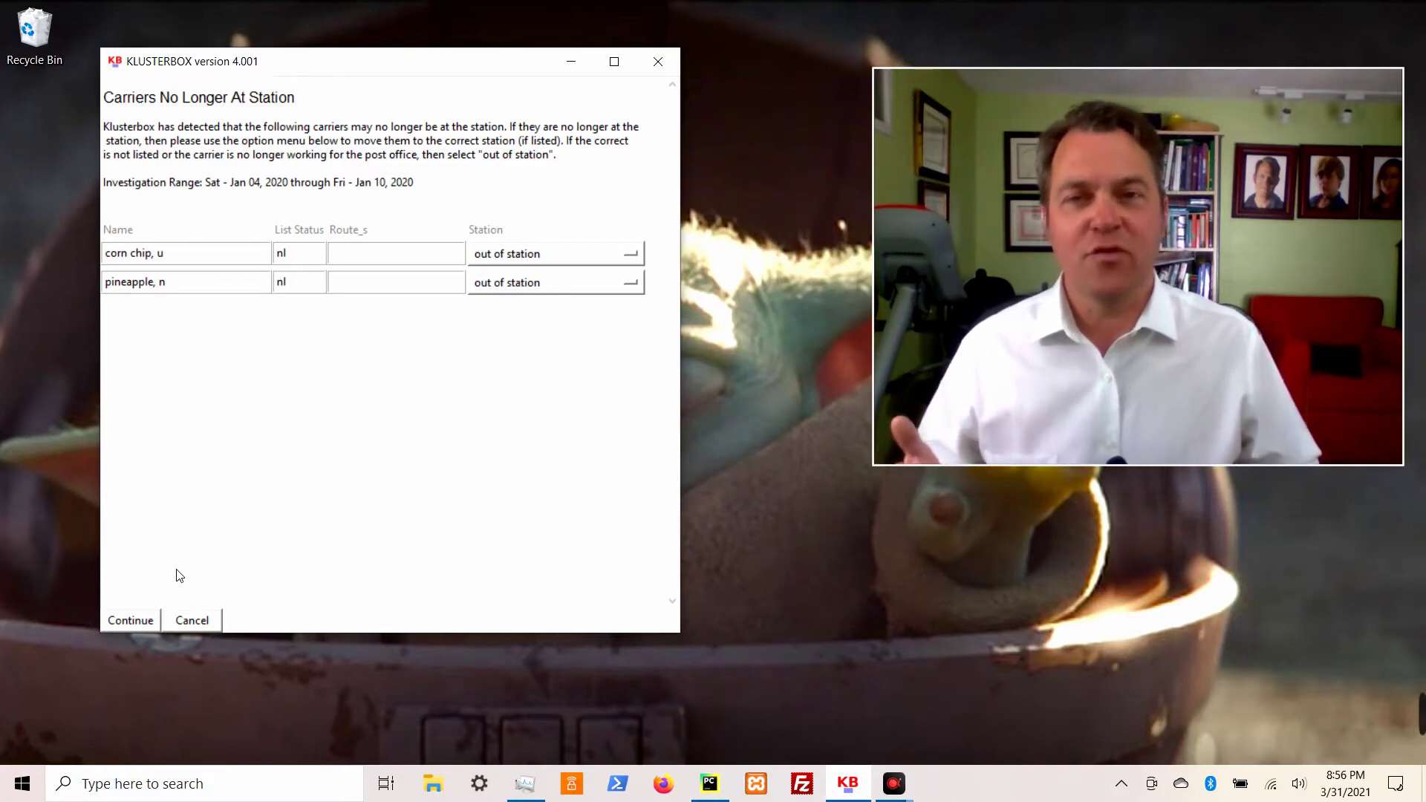
- Accept out of station for both carriers no longer at the station and enter the rings automatically
click(142, 621)
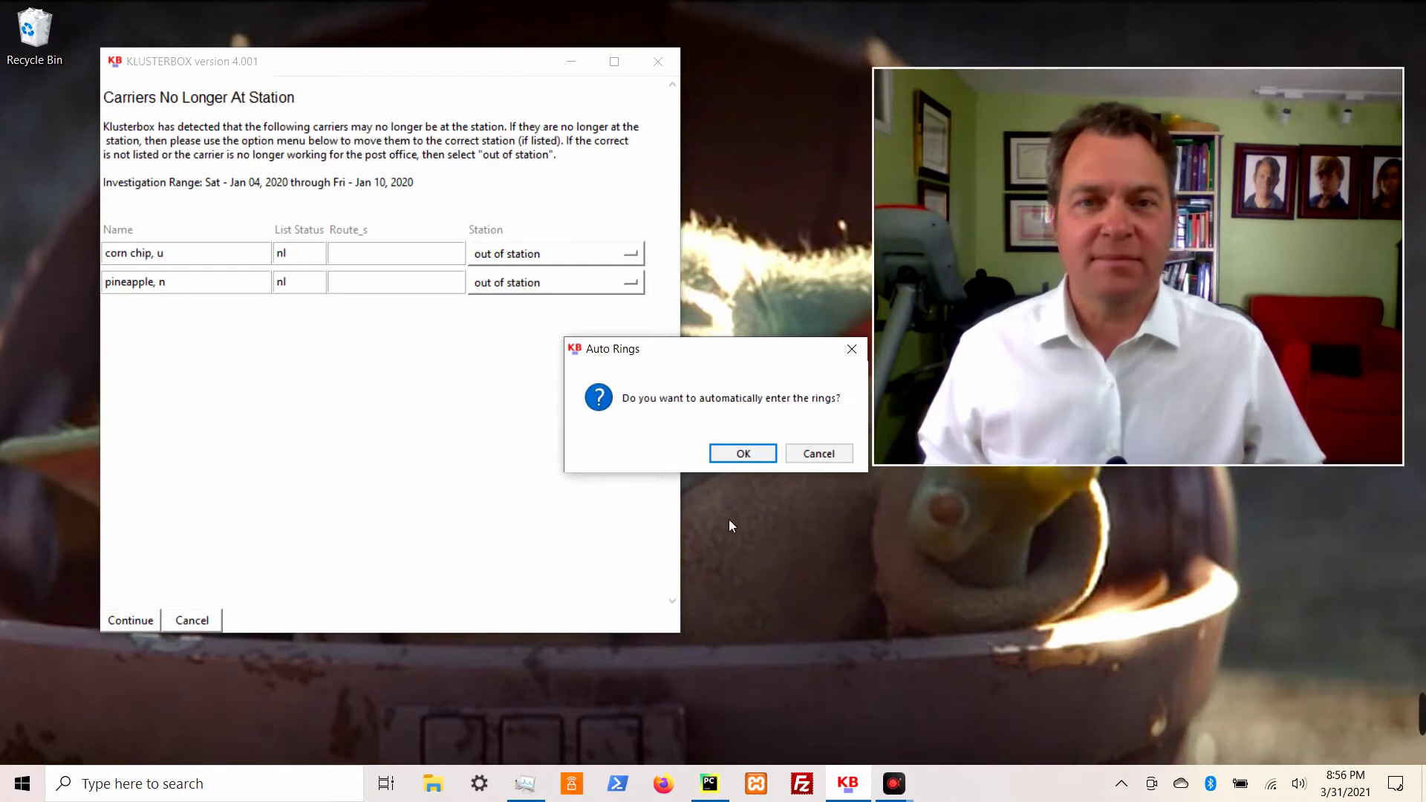
click(744, 454)
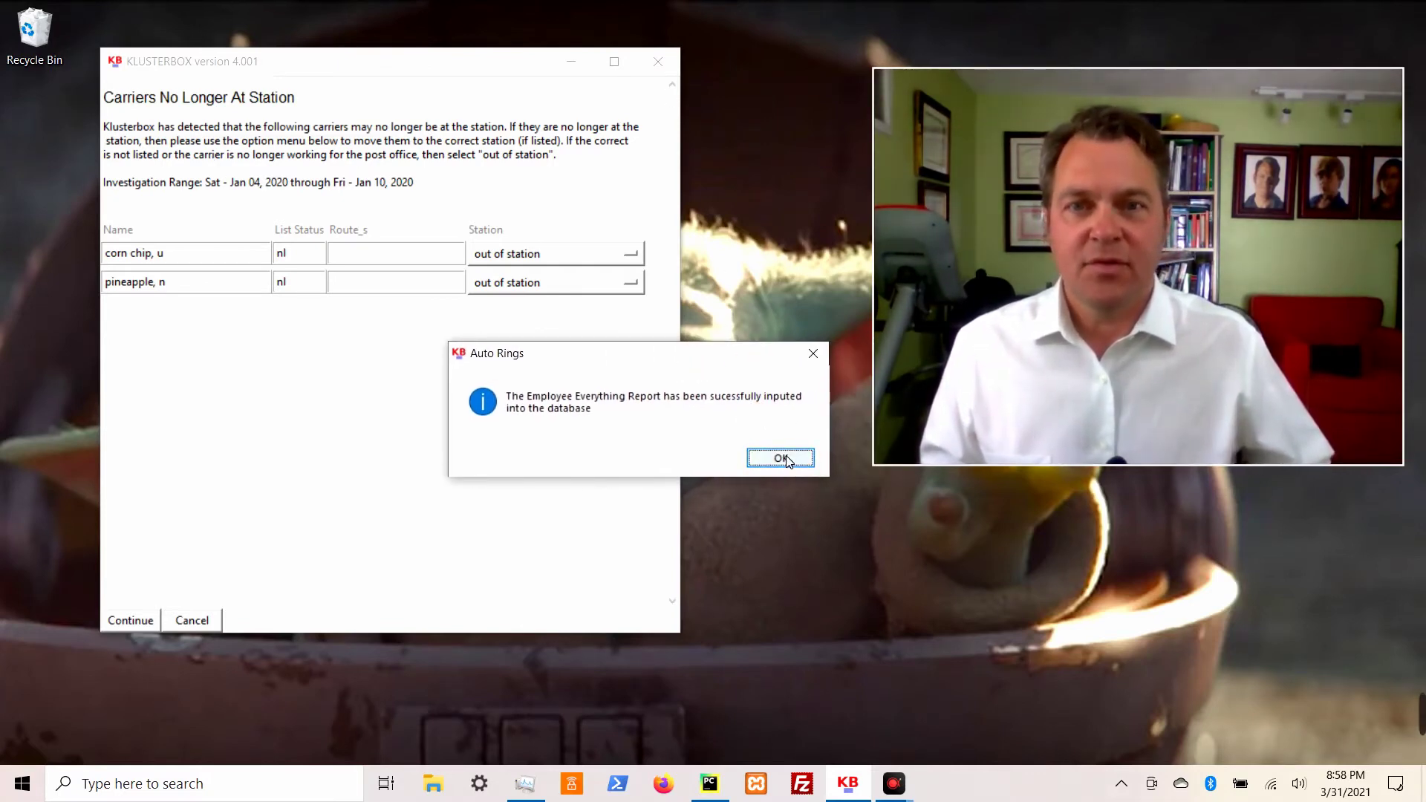
click(786, 457)
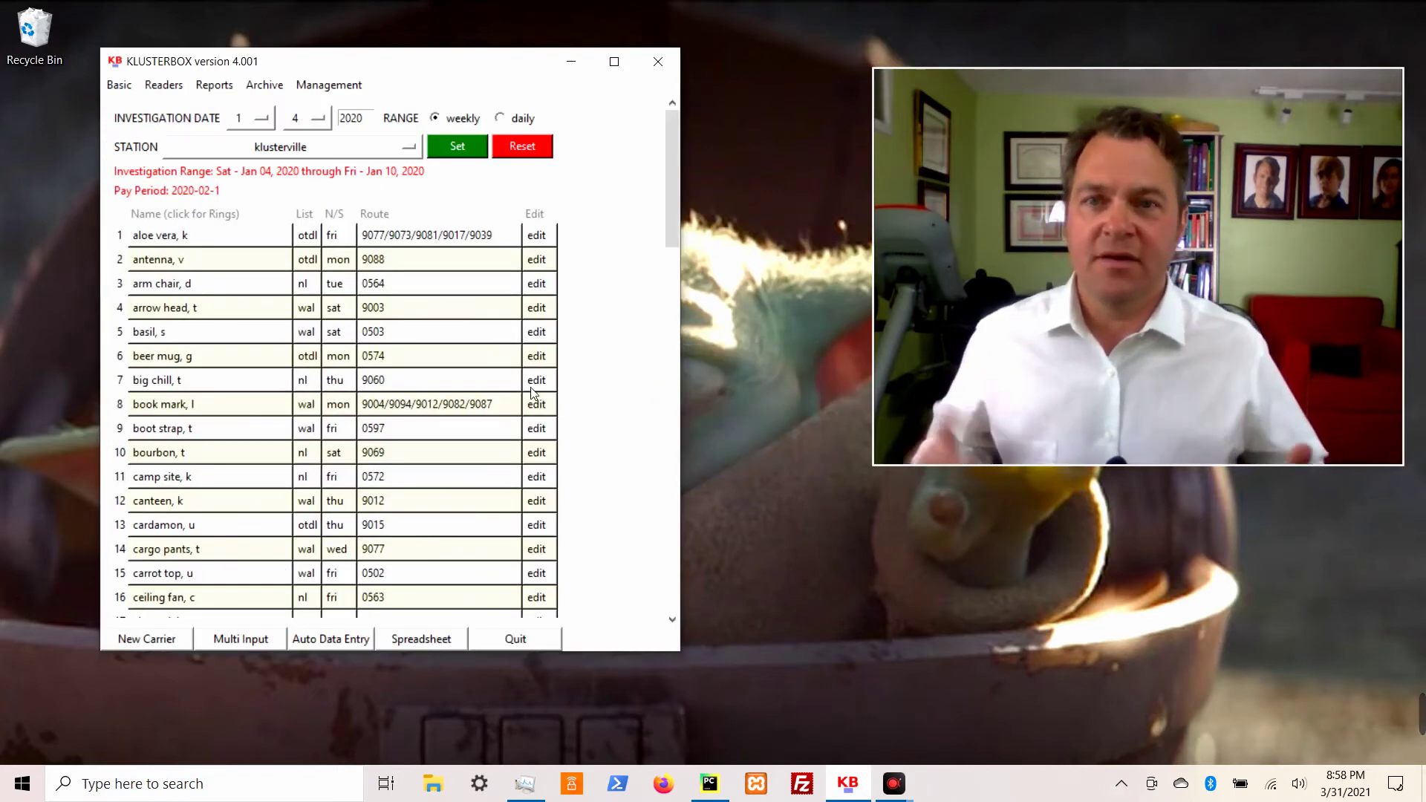
- Generate the Improper Mandate spreadsheet for the weekly investigation range and open it in LibreOffice Calc
click(401, 644)
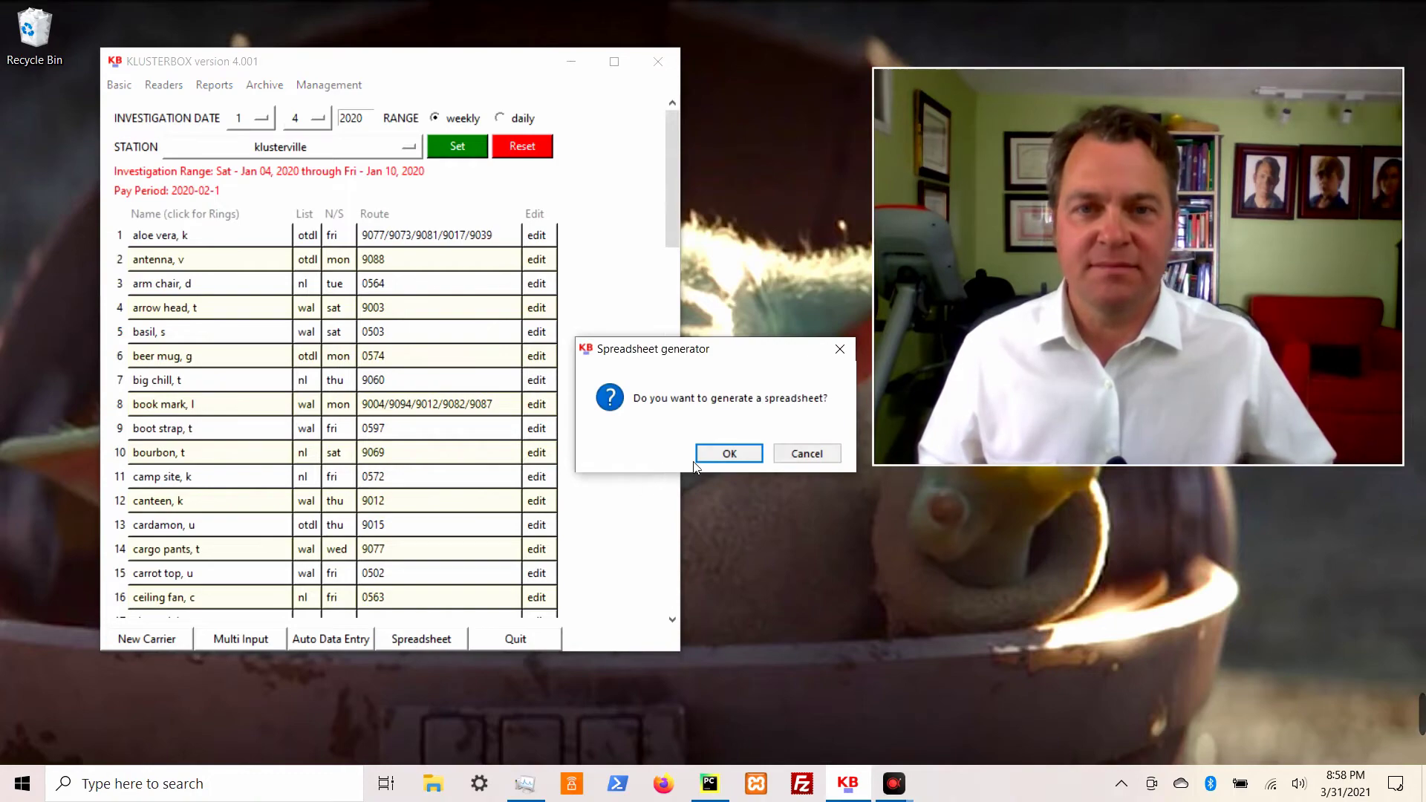
click(722, 458)
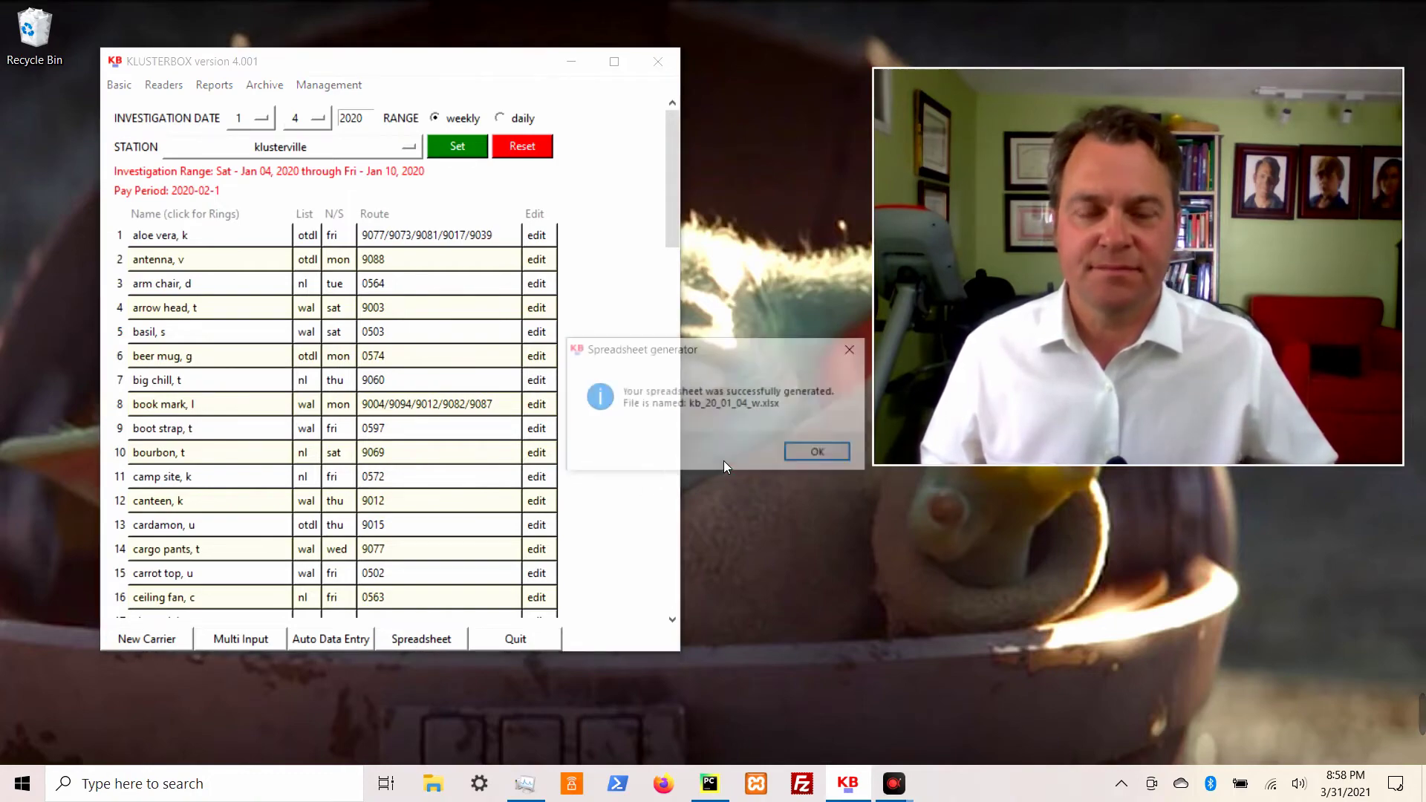
click(805, 455)
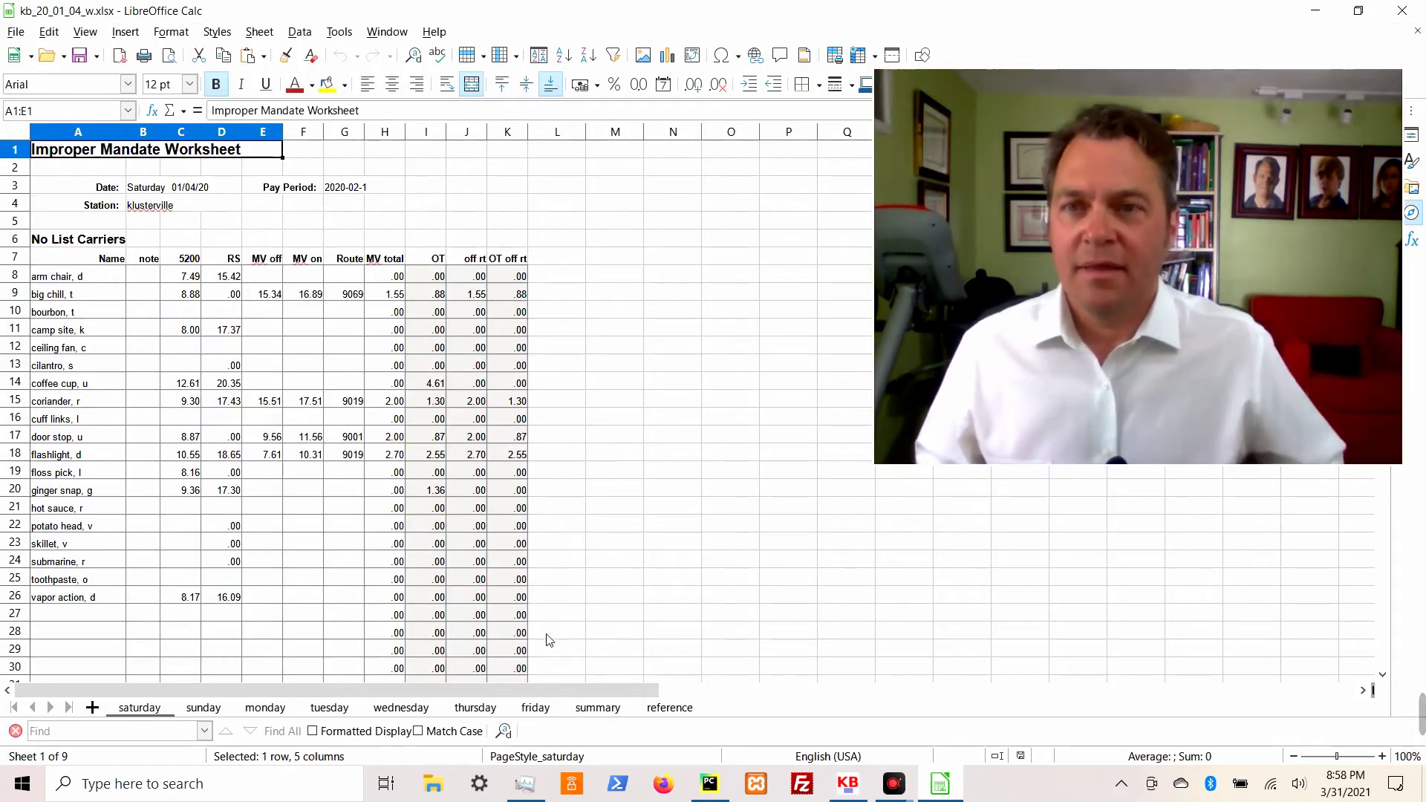
- Examine the saturday, monday, tuesday and summary sheets of the Improper Mandate Worksheet, and close the spreadsheet
scroll(548, 639, down, 16)
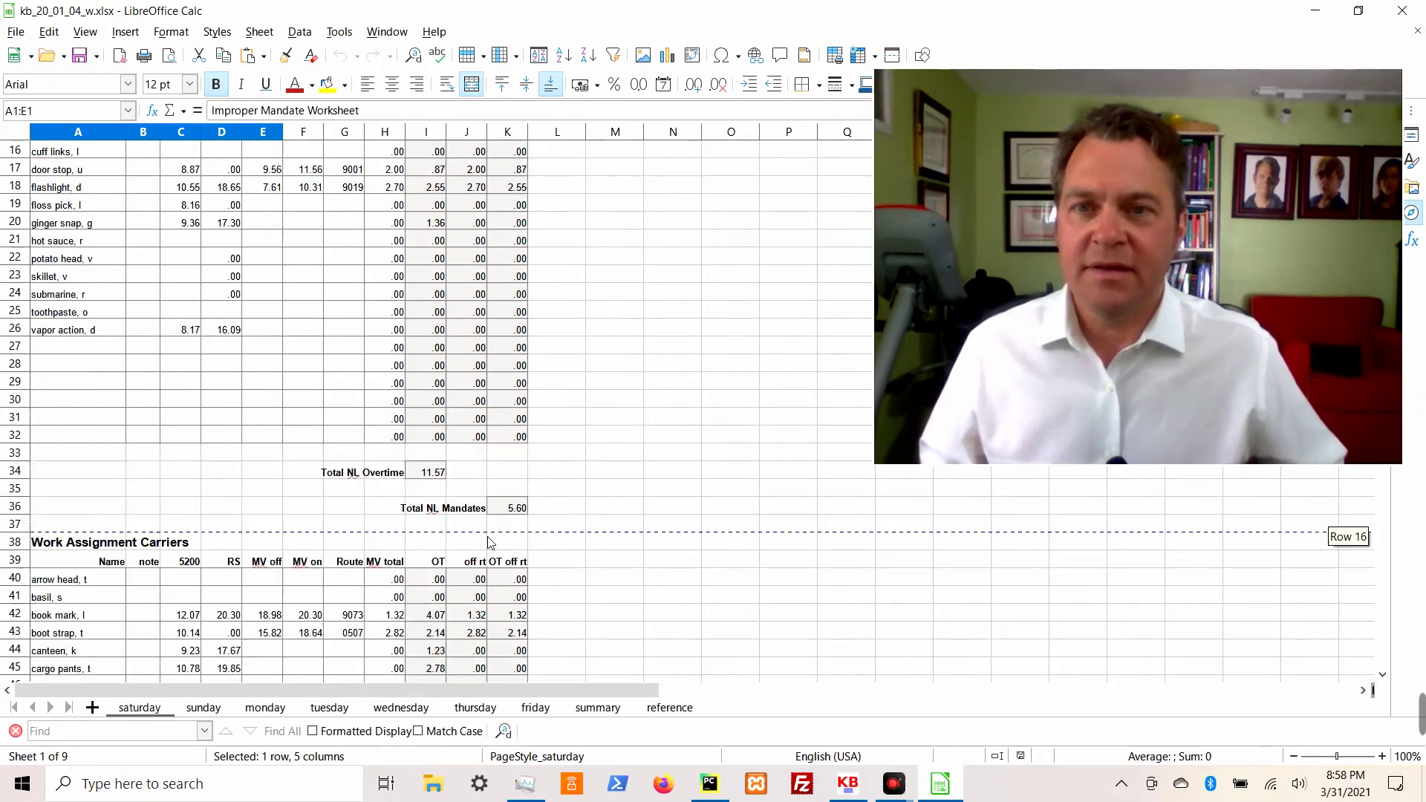
click(289, 713)
scroll(318, 659, down, 16)
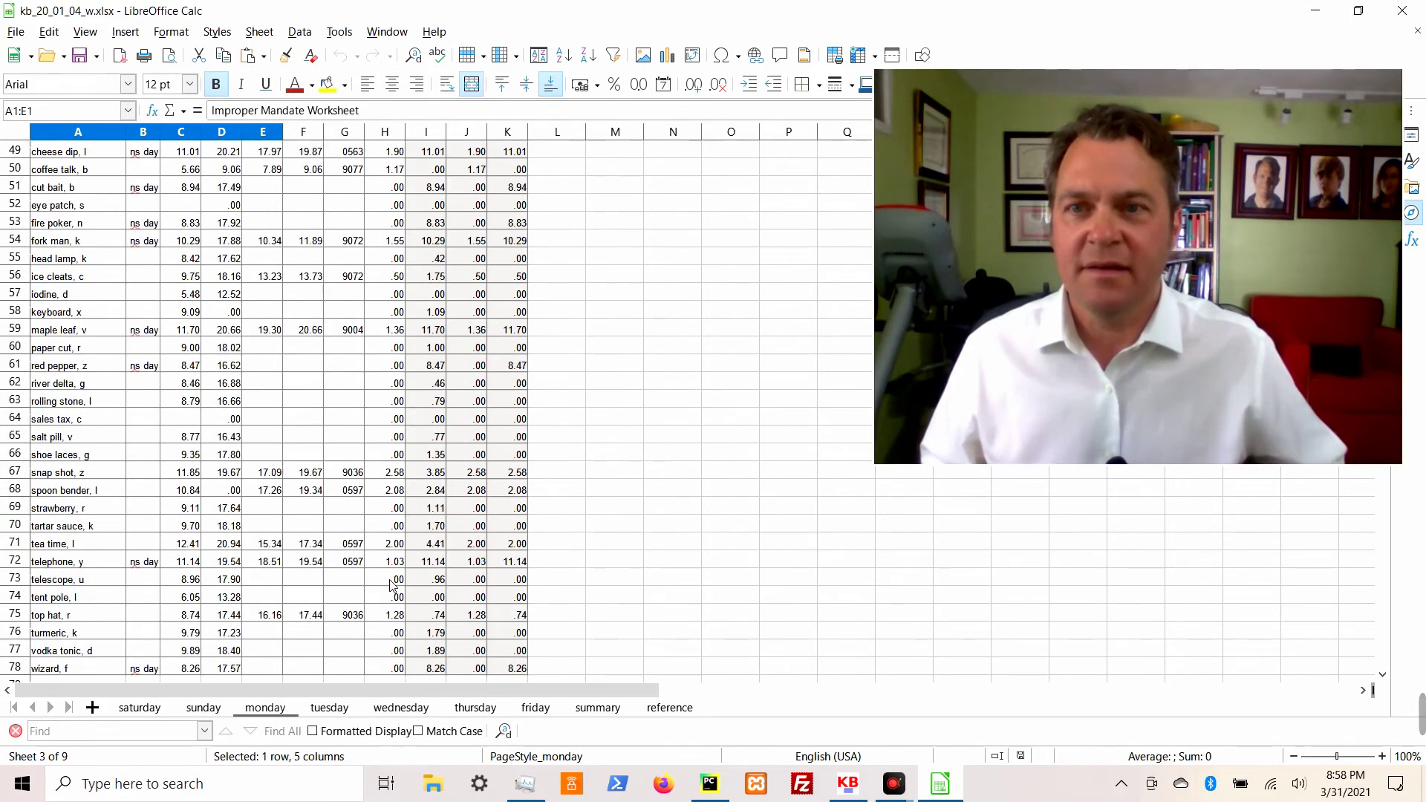
scroll(392, 587, down, 8)
click(329, 707)
scroll(490, 571, down, 1)
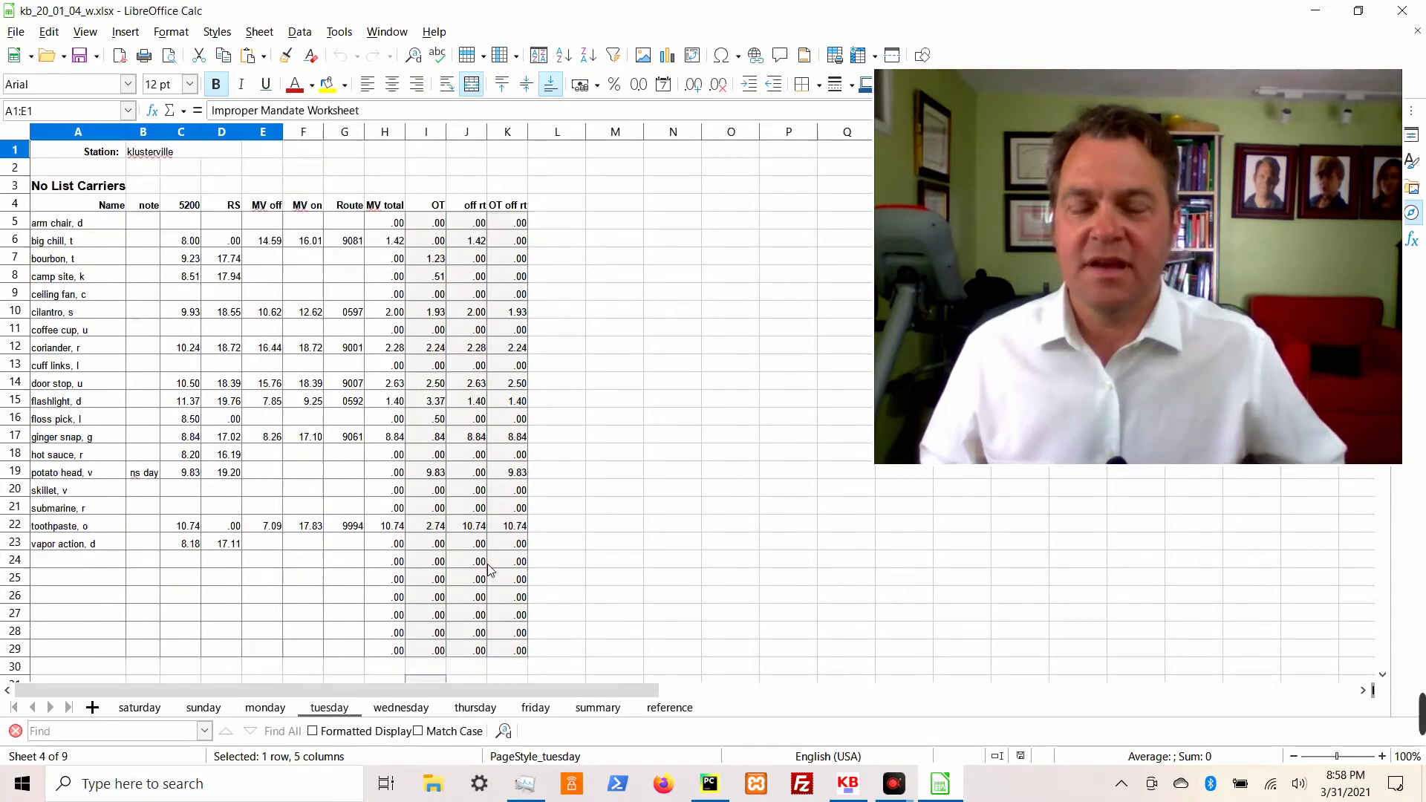
scroll(489, 571, down, 13)
click(599, 707)
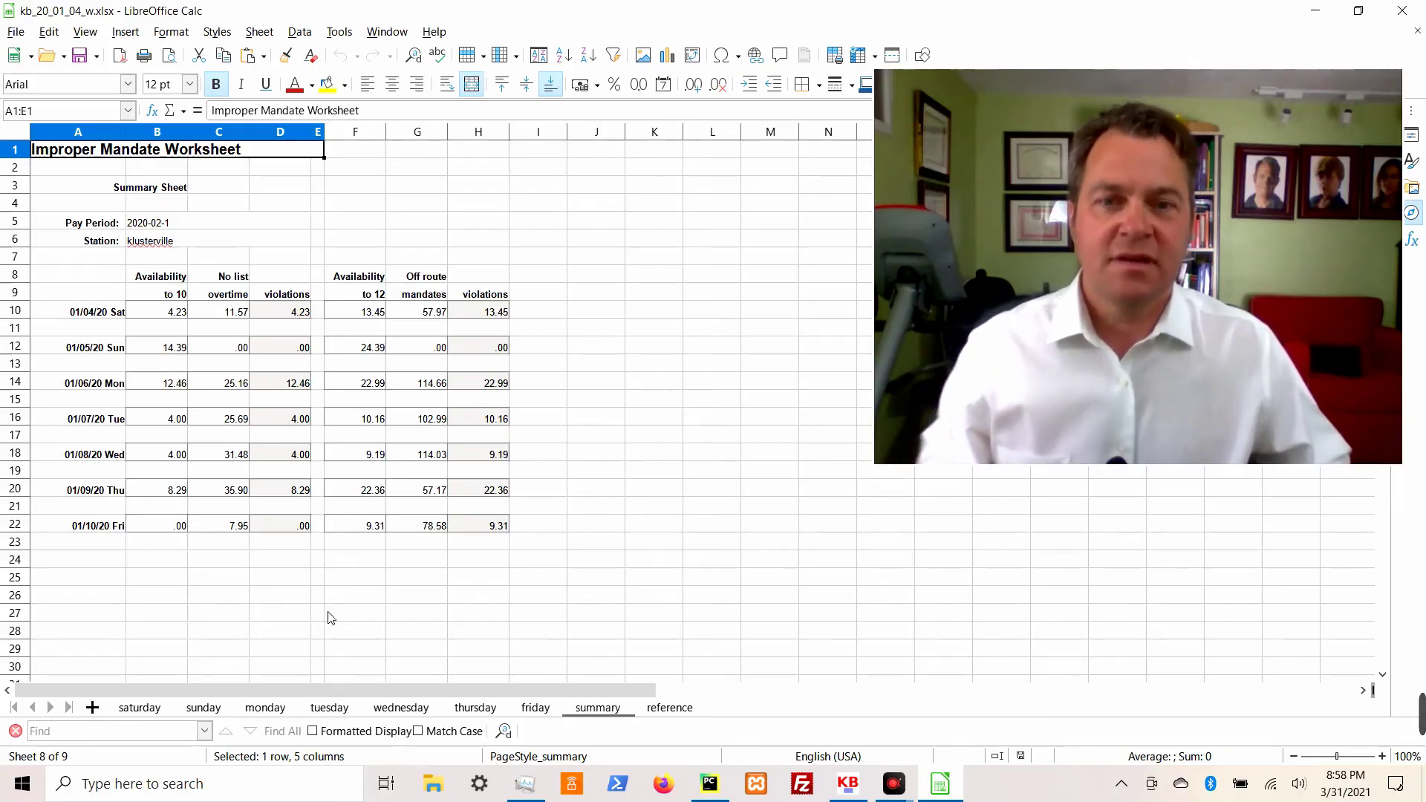
click(1402, 10)
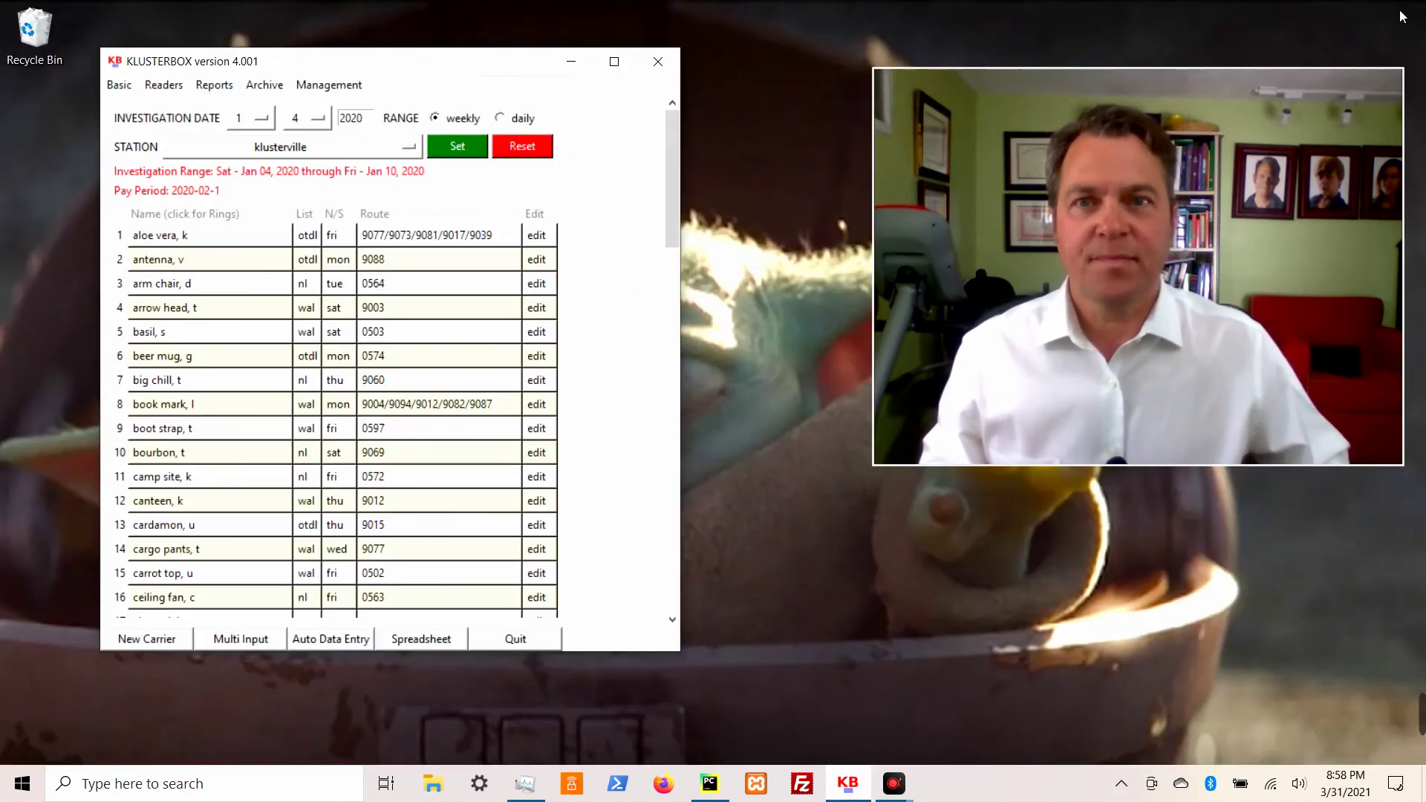
- Review the list status, NS day and station of all carriers in Multi Input, and return to the main carrier list
click(241, 640)
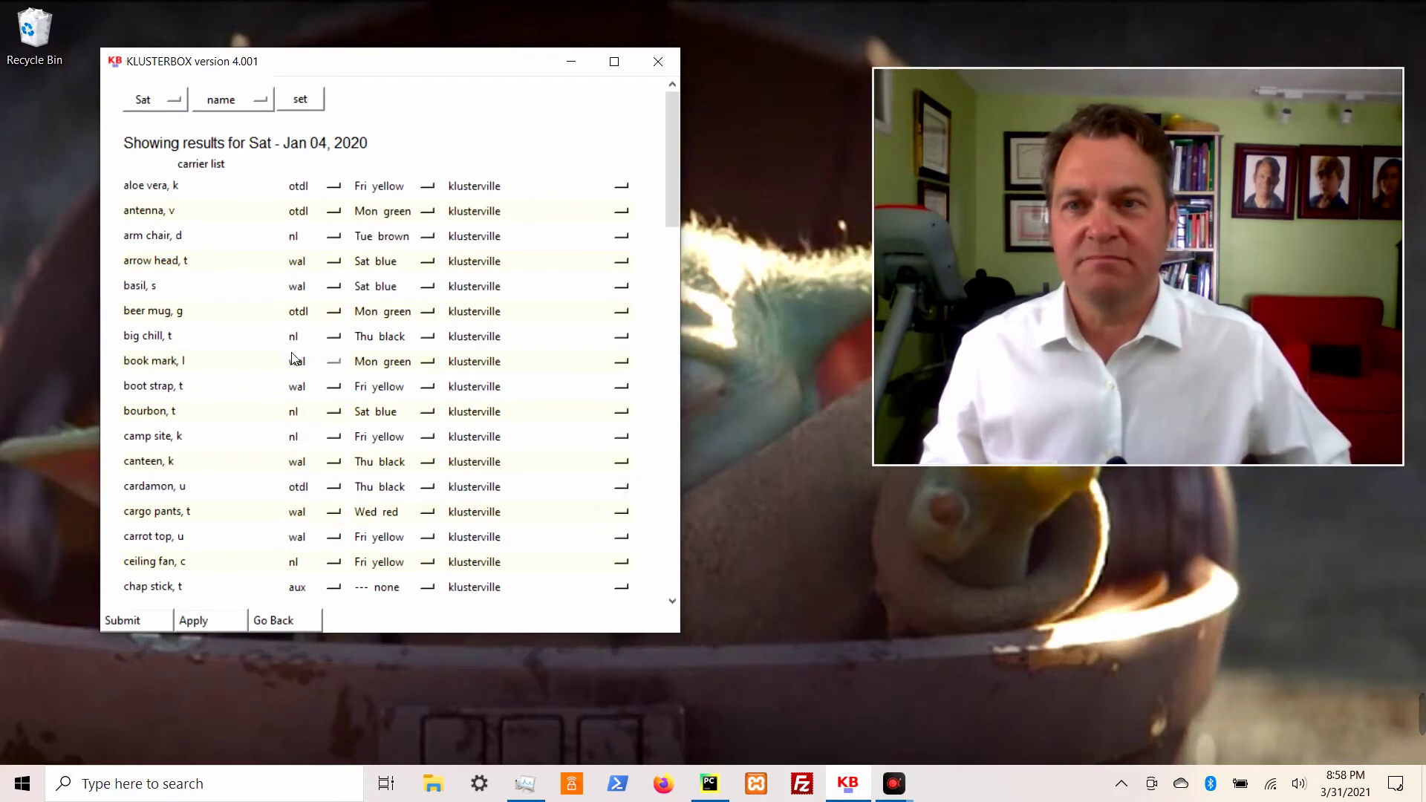
scroll(295, 360, down, 13)
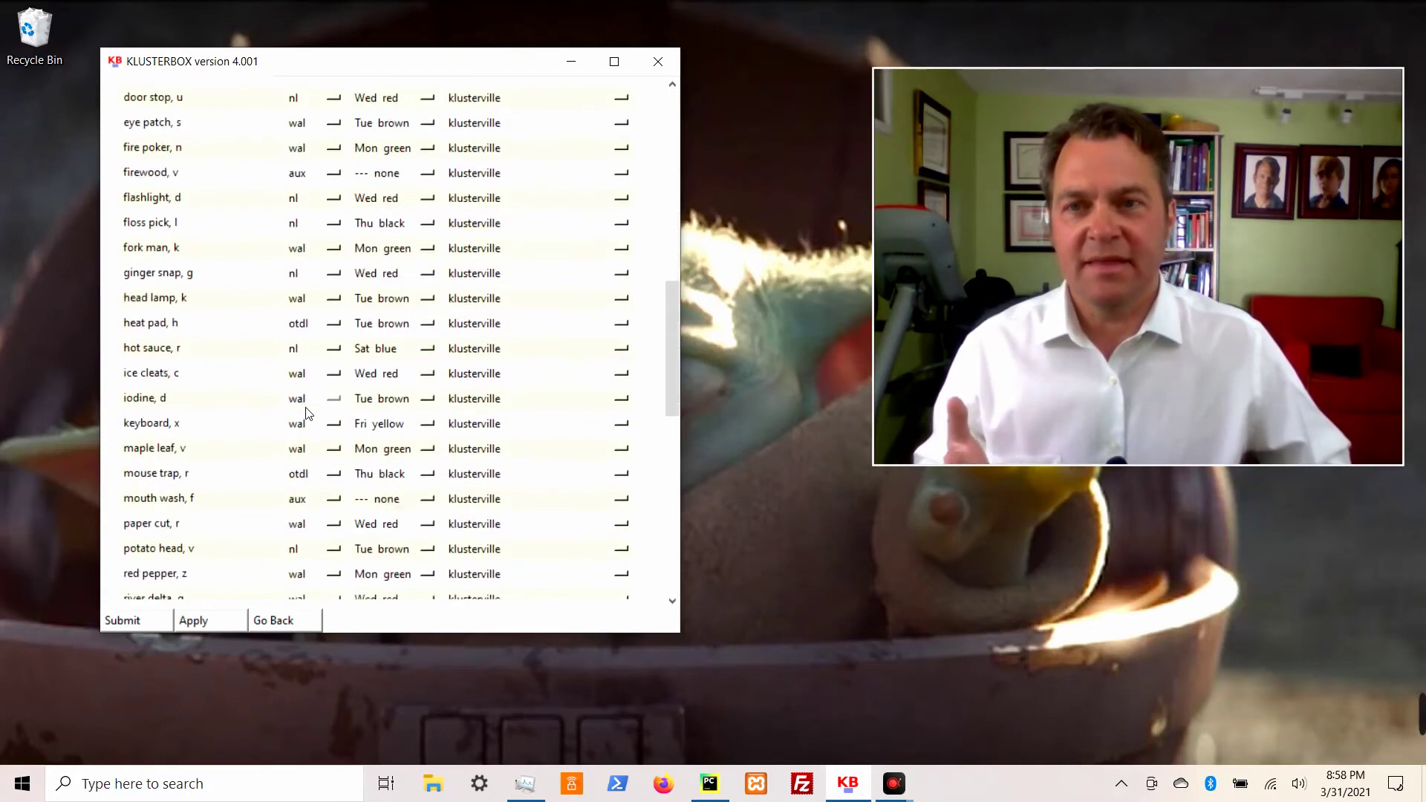
scroll(308, 414, down, 8)
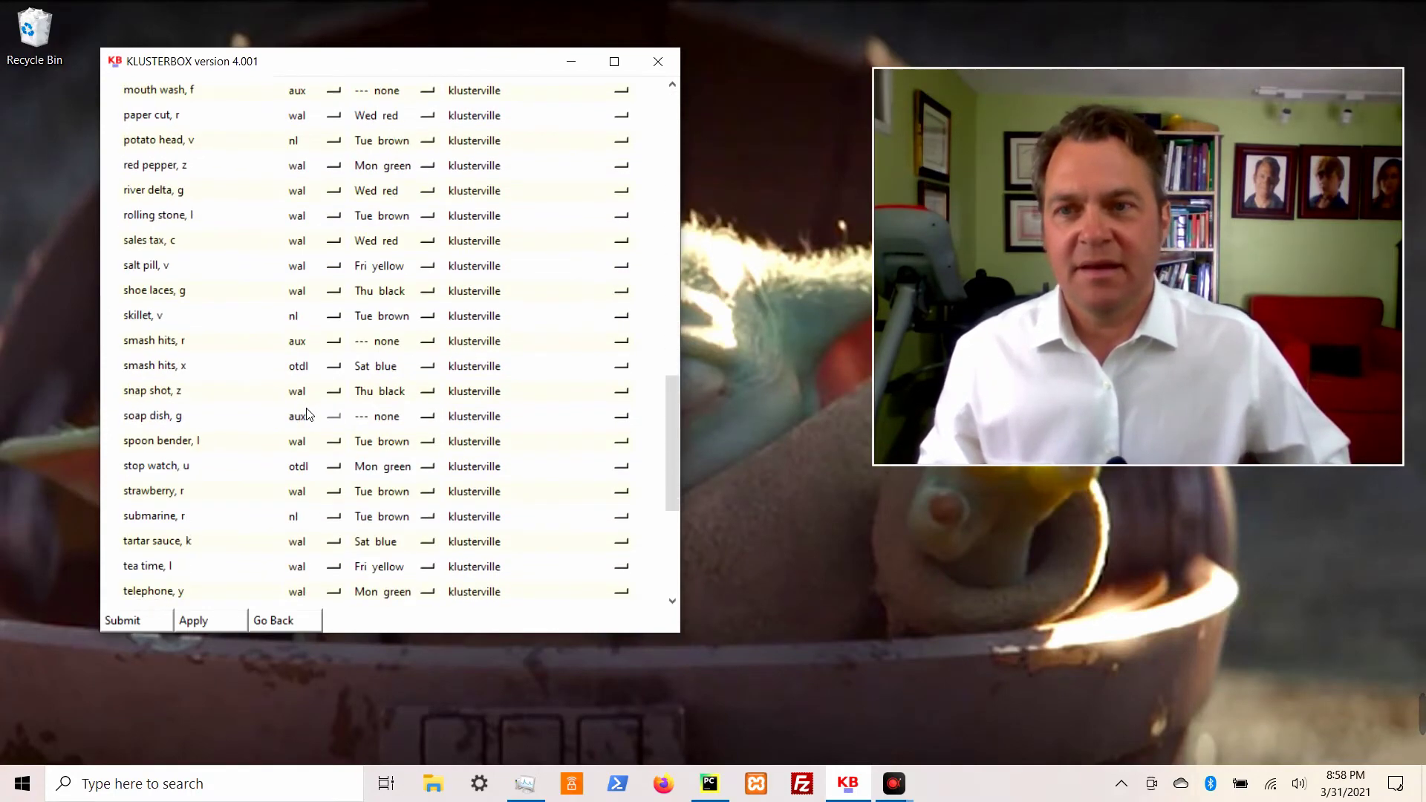
scroll(308, 413, down, 3)
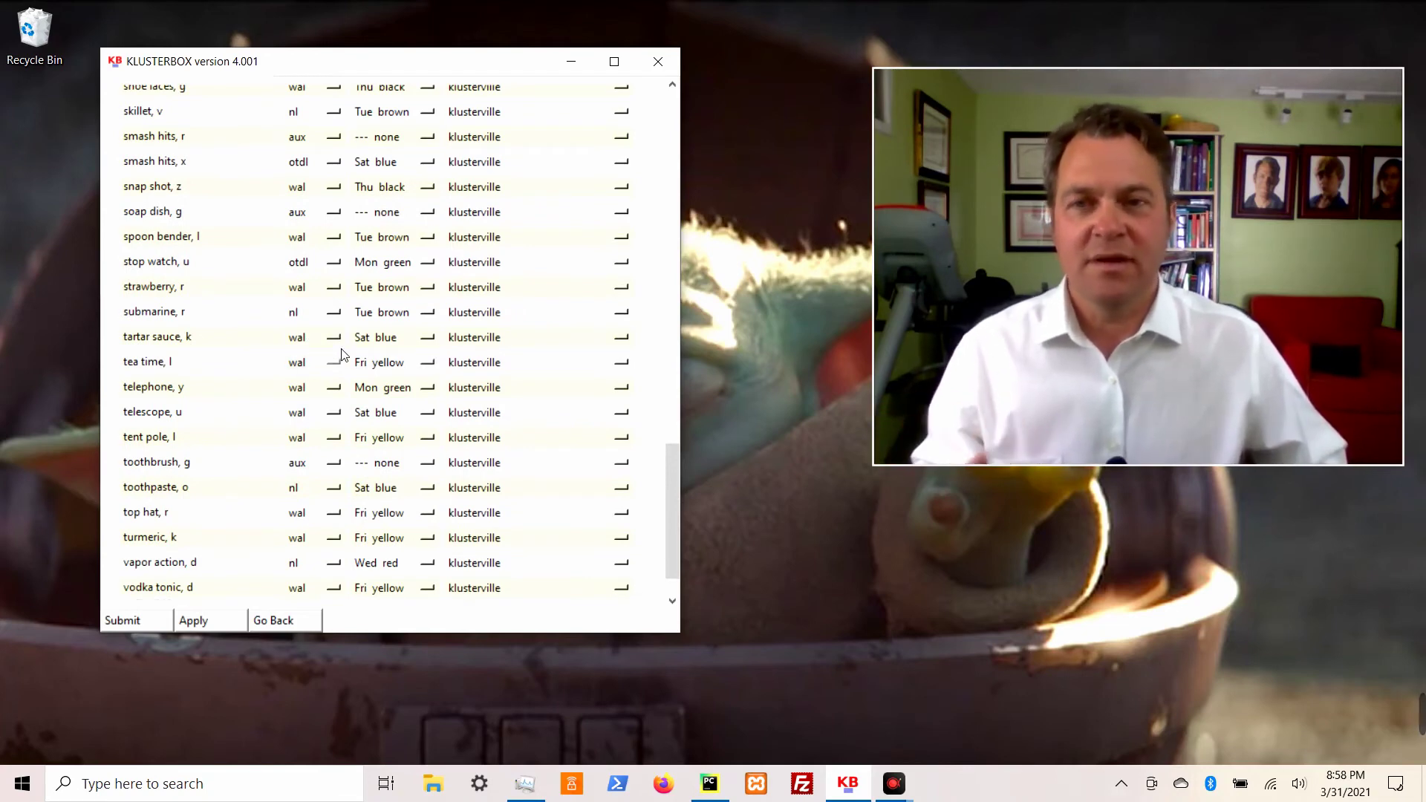
scroll(355, 405, up, 12)
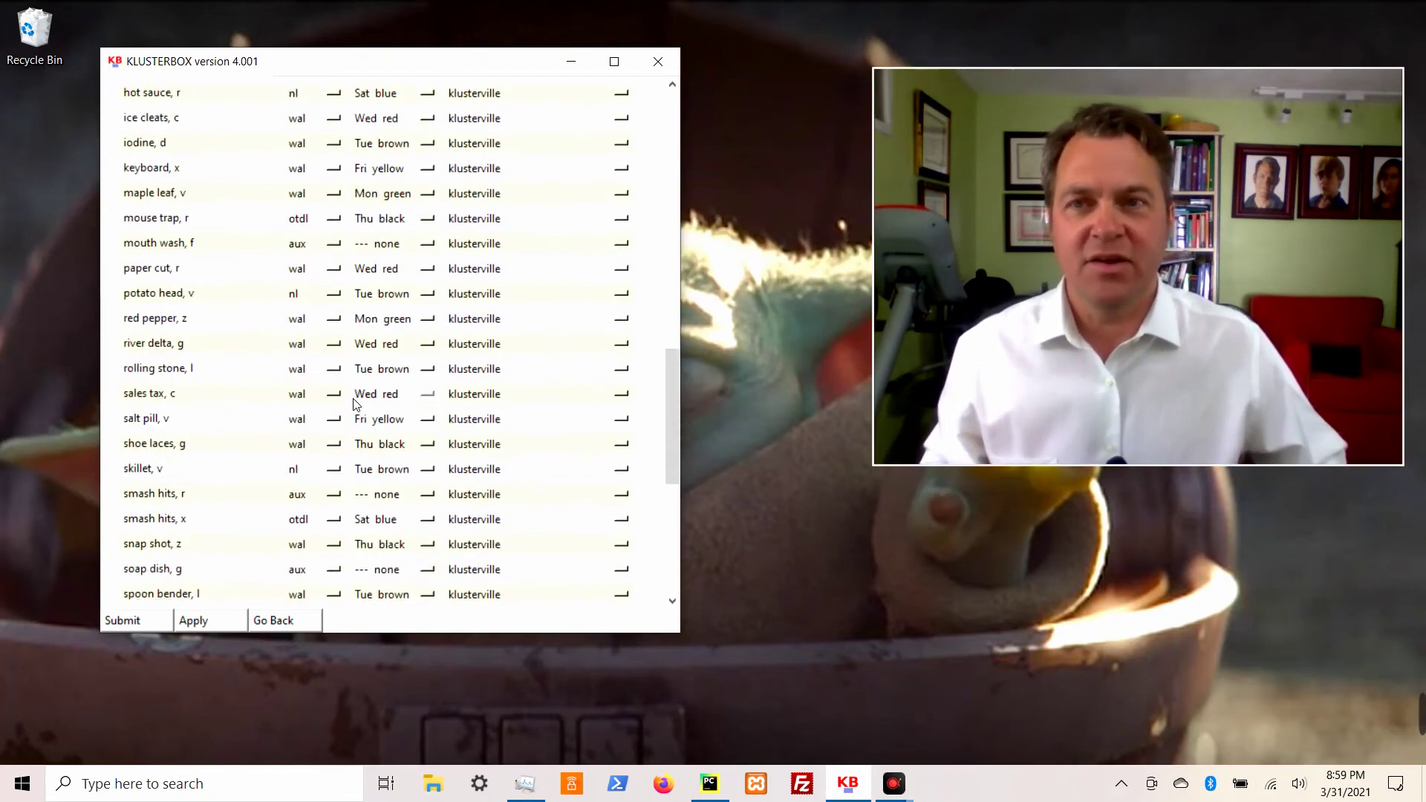
click(304, 623)
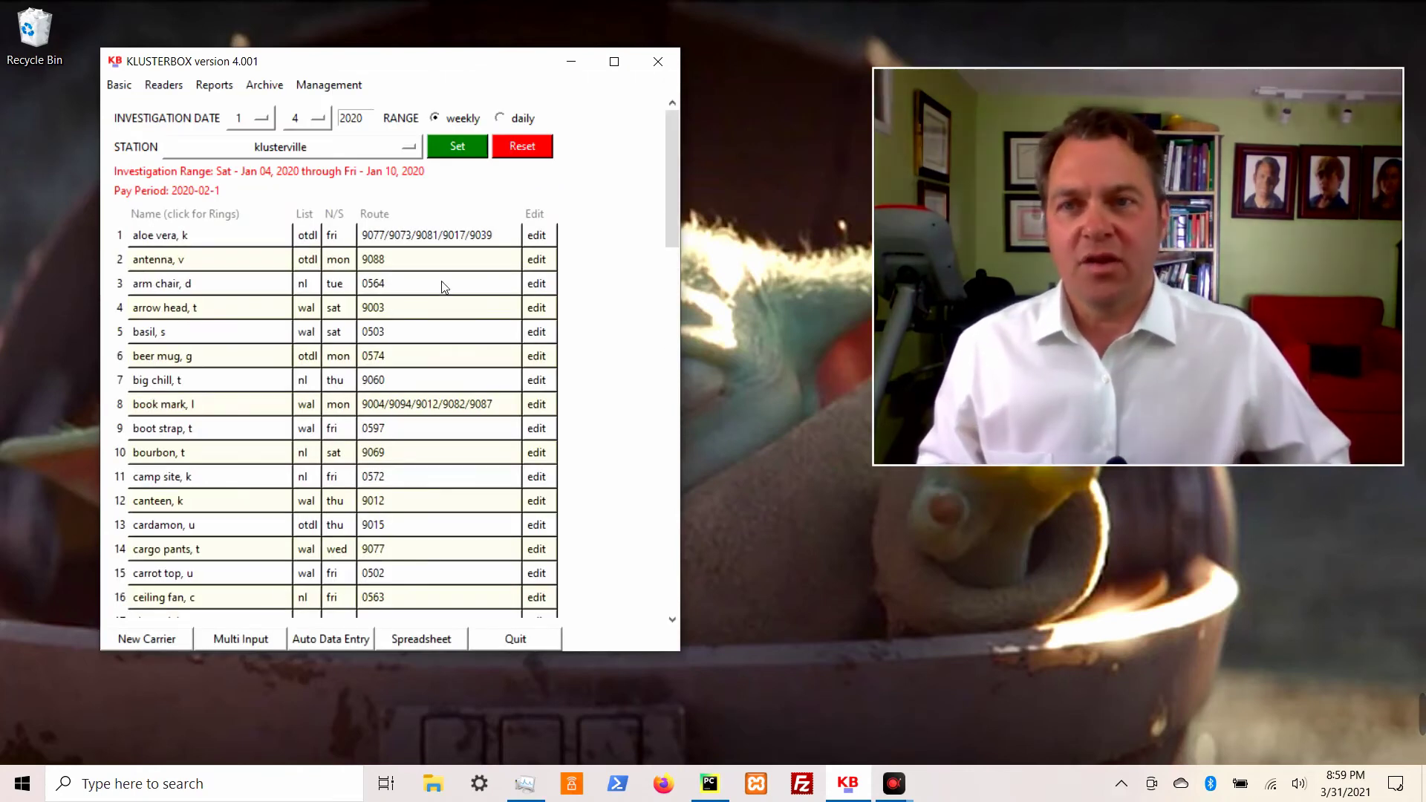
- View the first carrier's Edit Carrier Information page down to the route and station, and go back without changes
click(540, 236)
scroll(399, 275, down, 6)
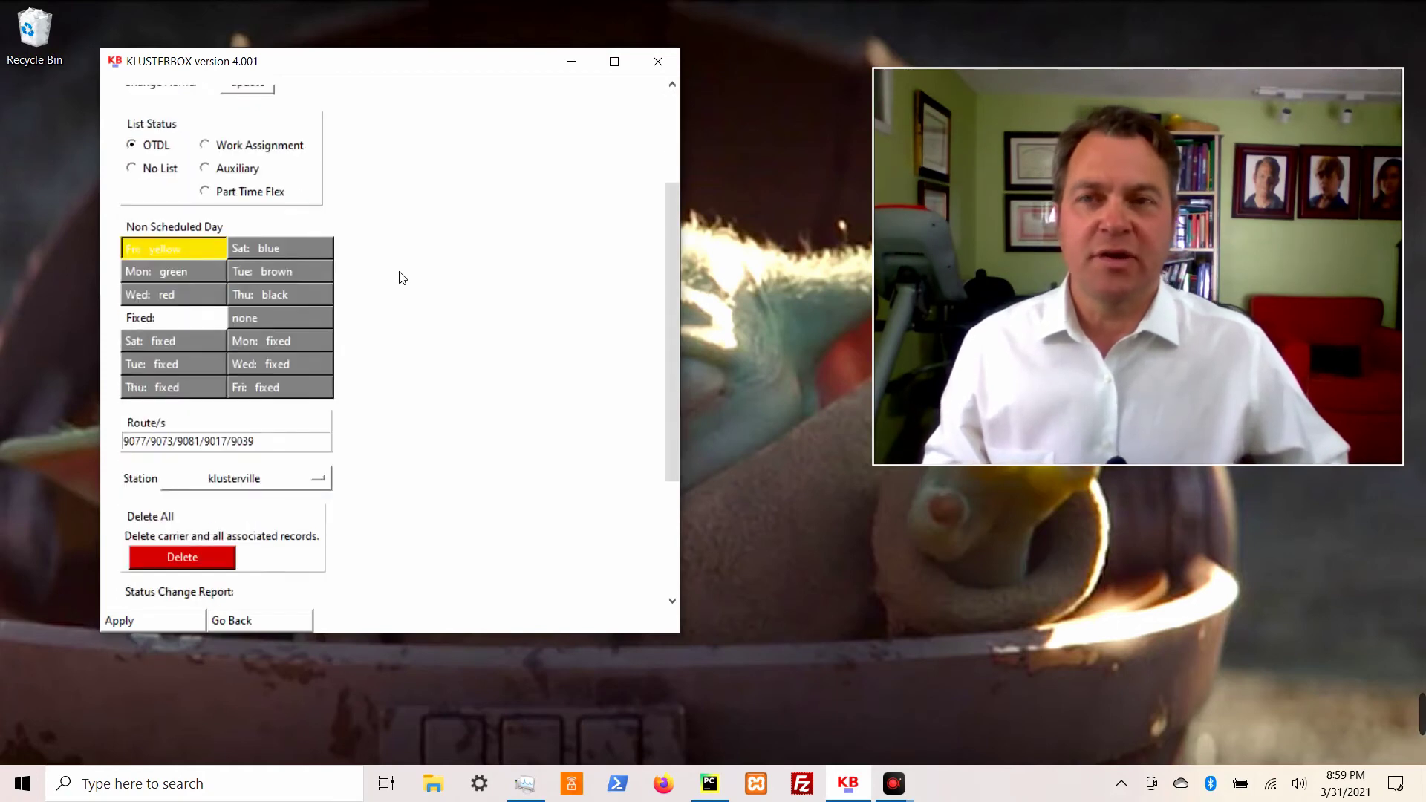
scroll(399, 286, up, 6)
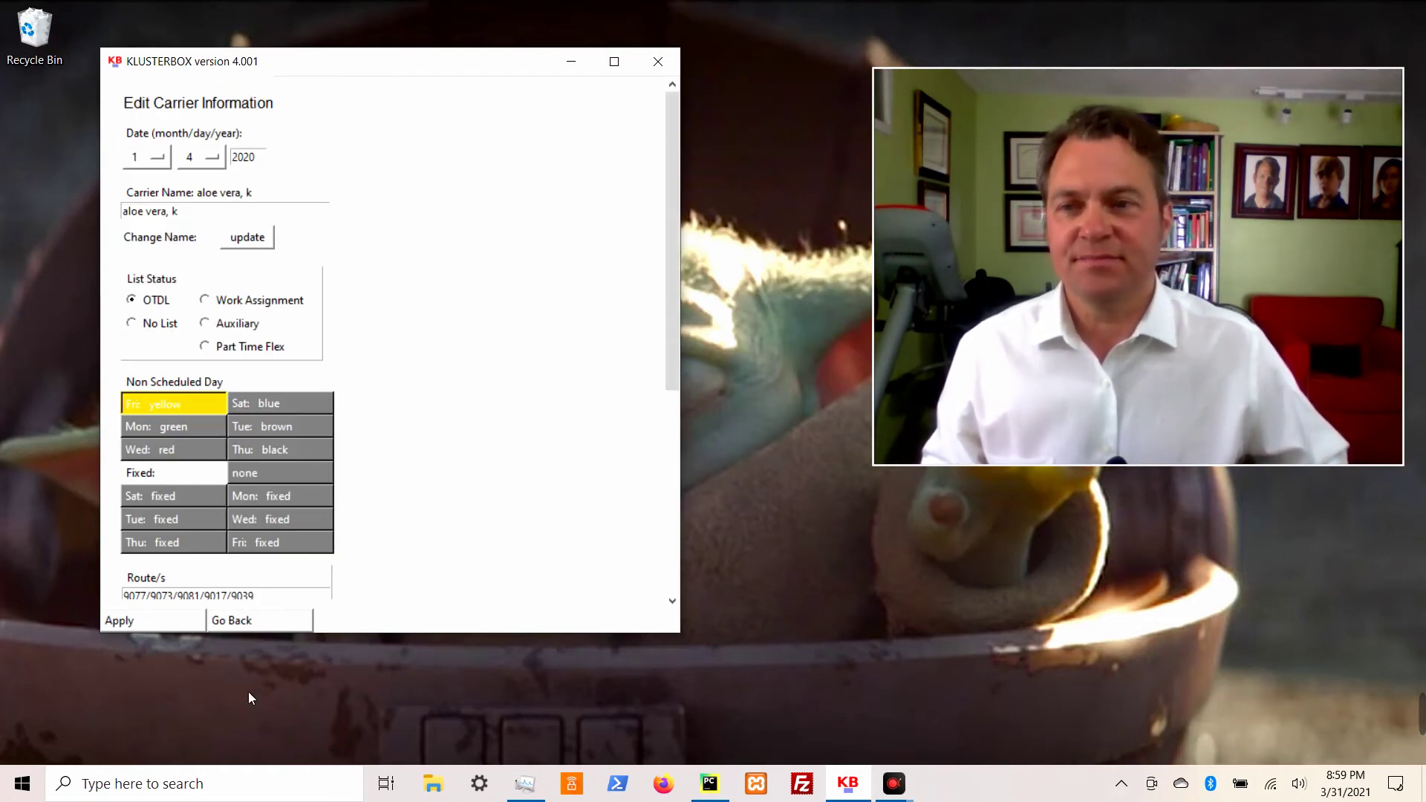
click(249, 623)
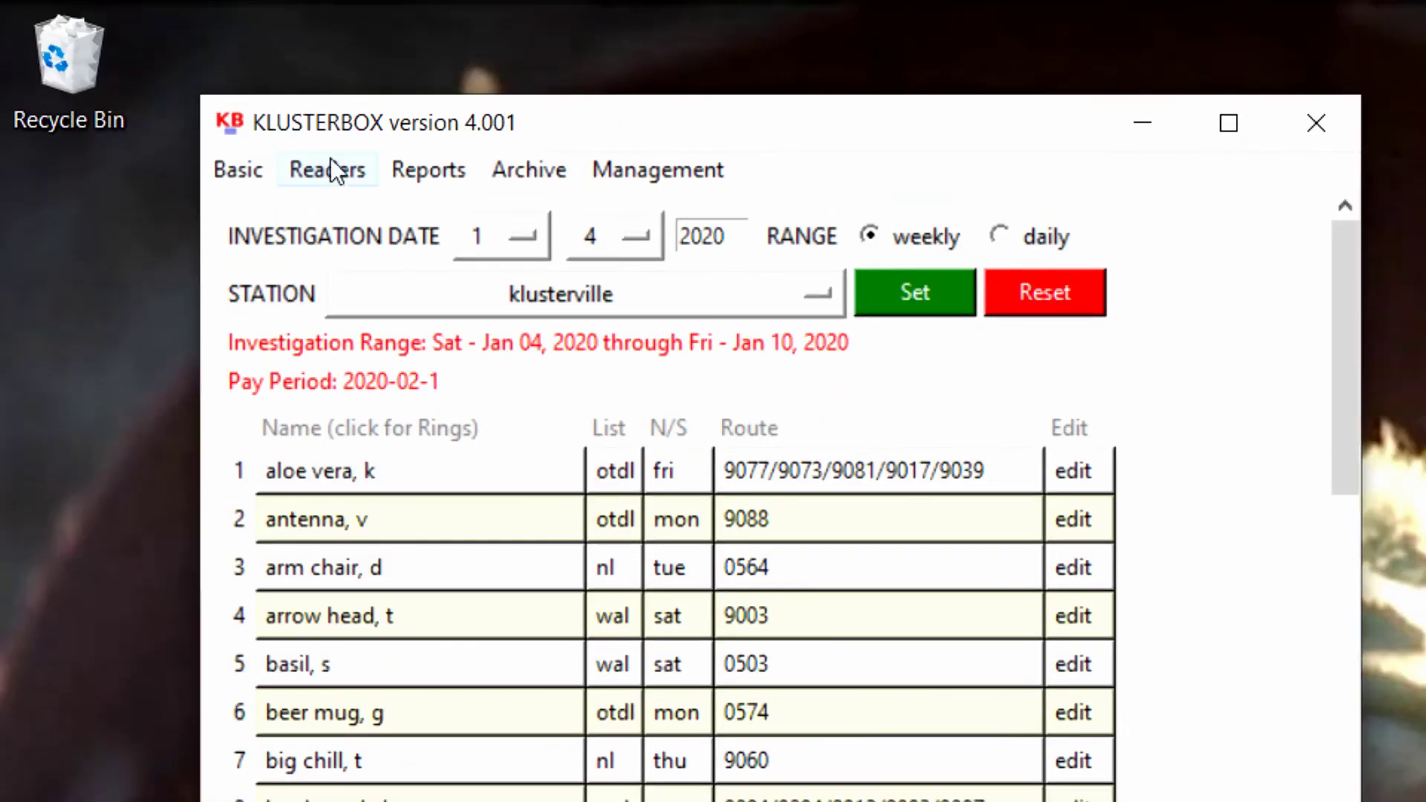
- Start automatic data entry with the Everything Report for January 11 through 17, 2020 from the fake_ee folder
click(334, 169)
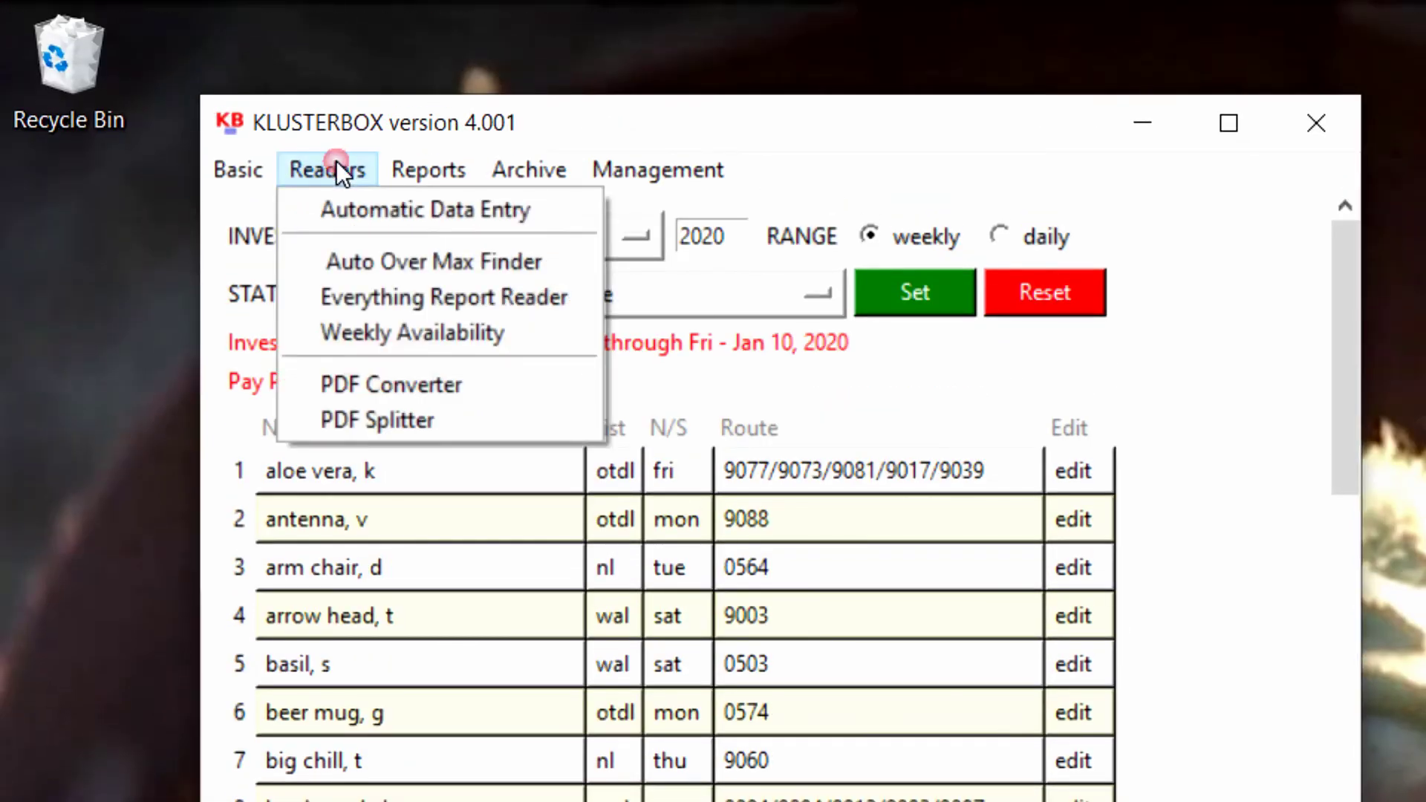
click(345, 208)
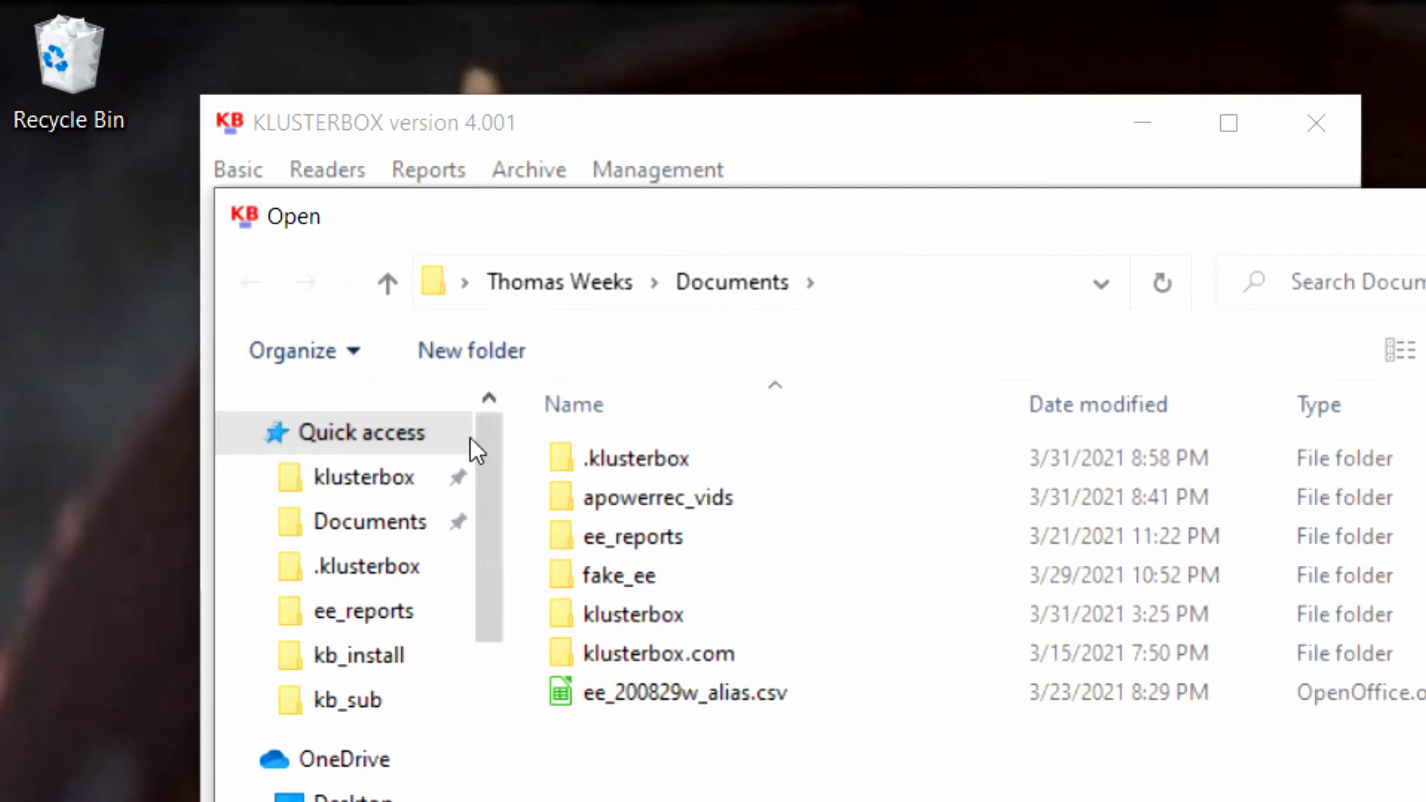
click(617, 542)
double_click(613, 575)
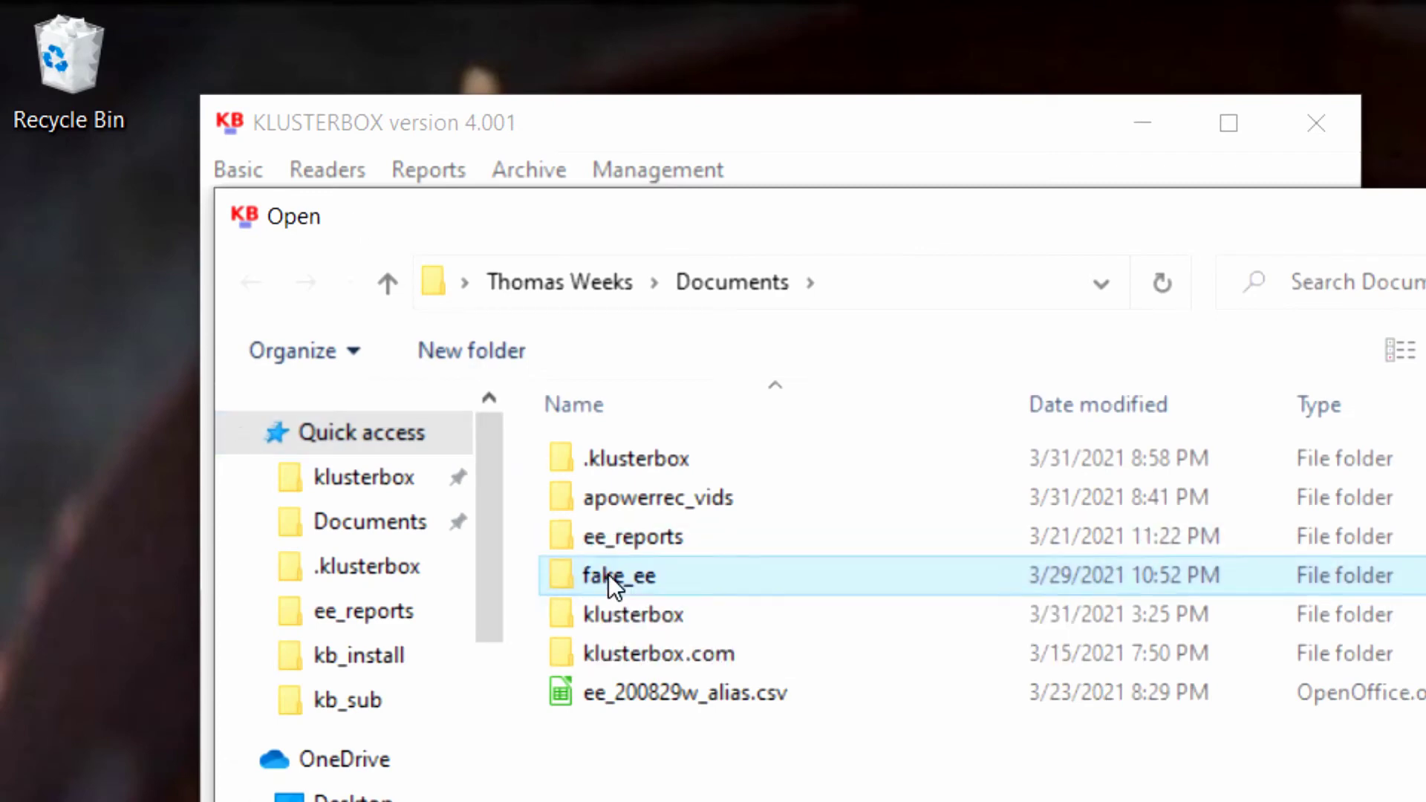
double_click(612, 501)
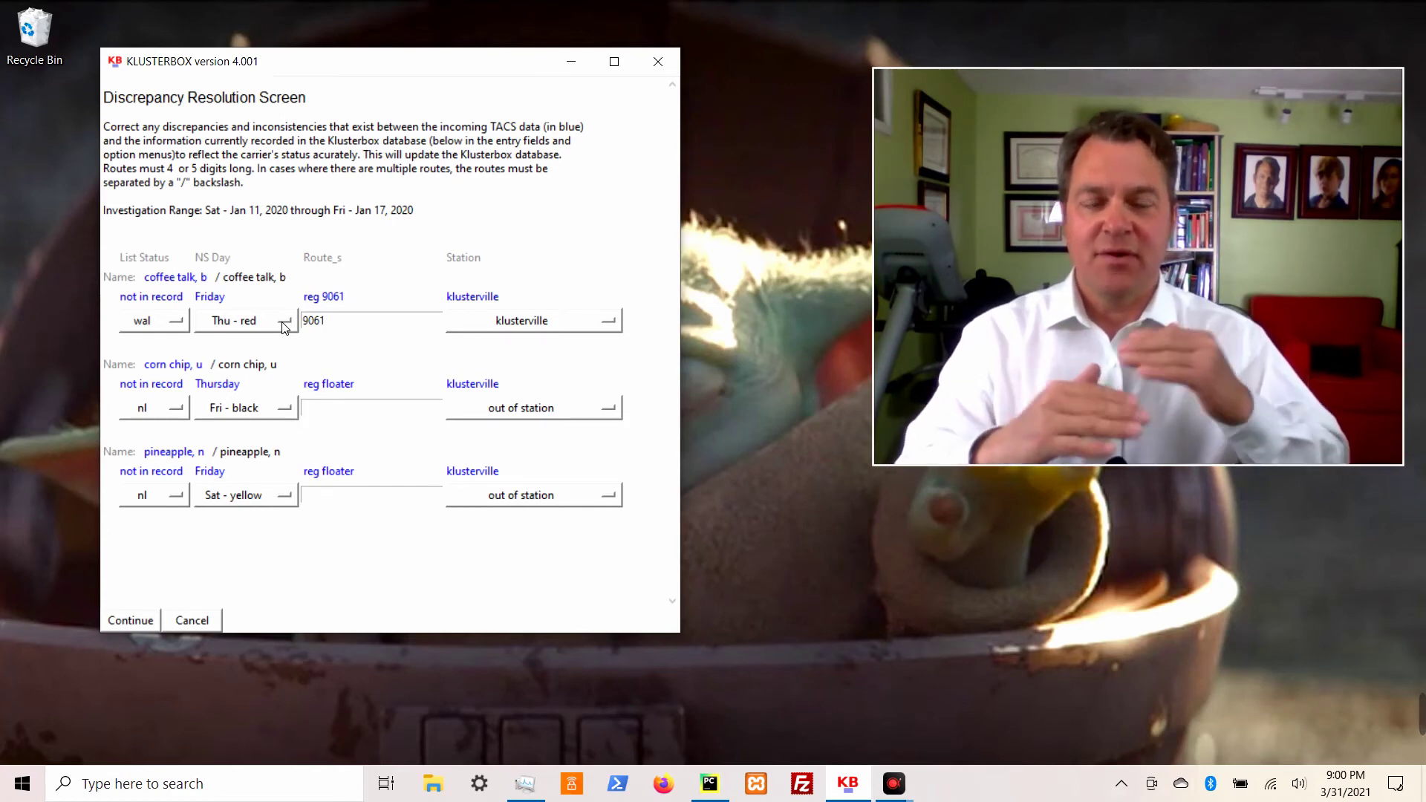
- Set the first listed carrier's NS day to Fri - black and submit the discrepancy resolutions
click(282, 327)
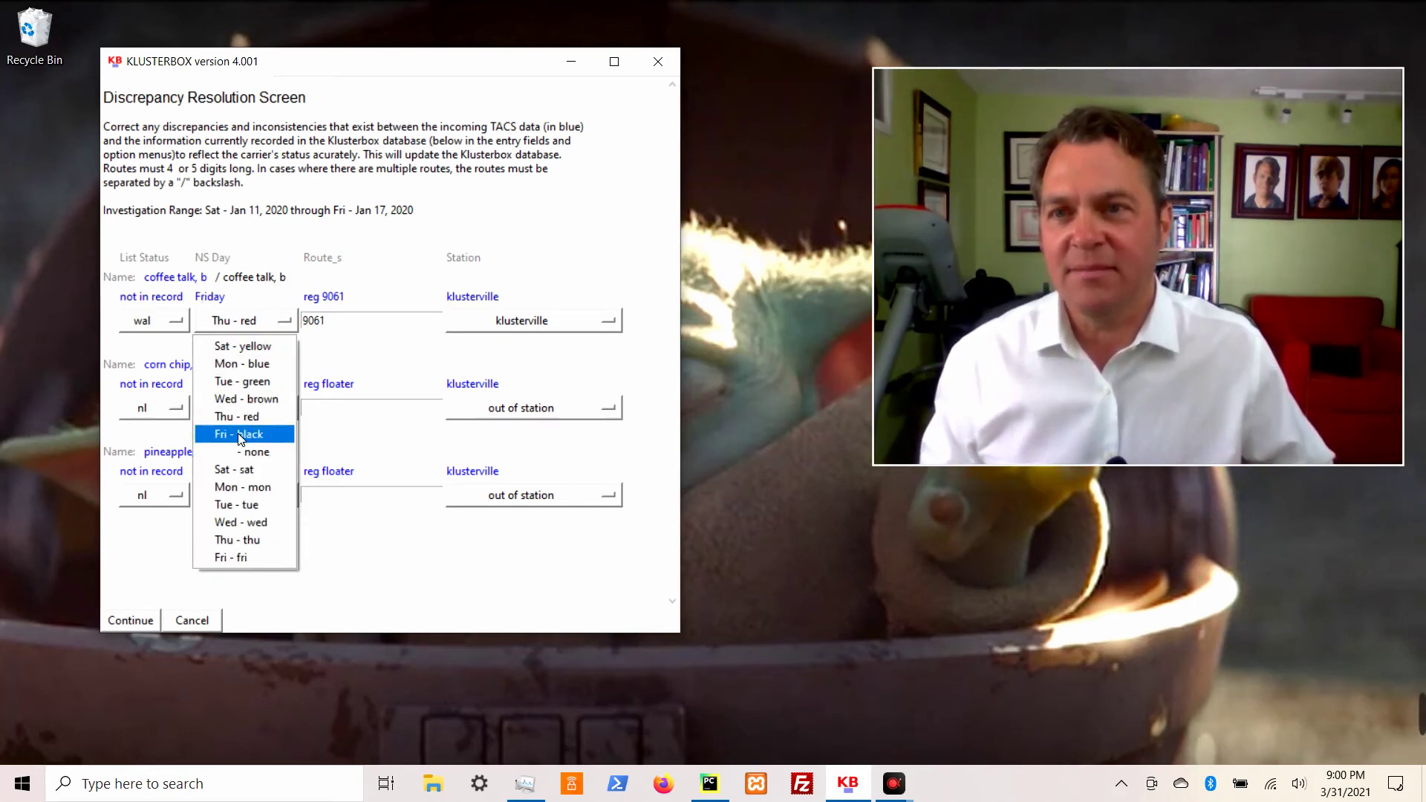
click(237, 435)
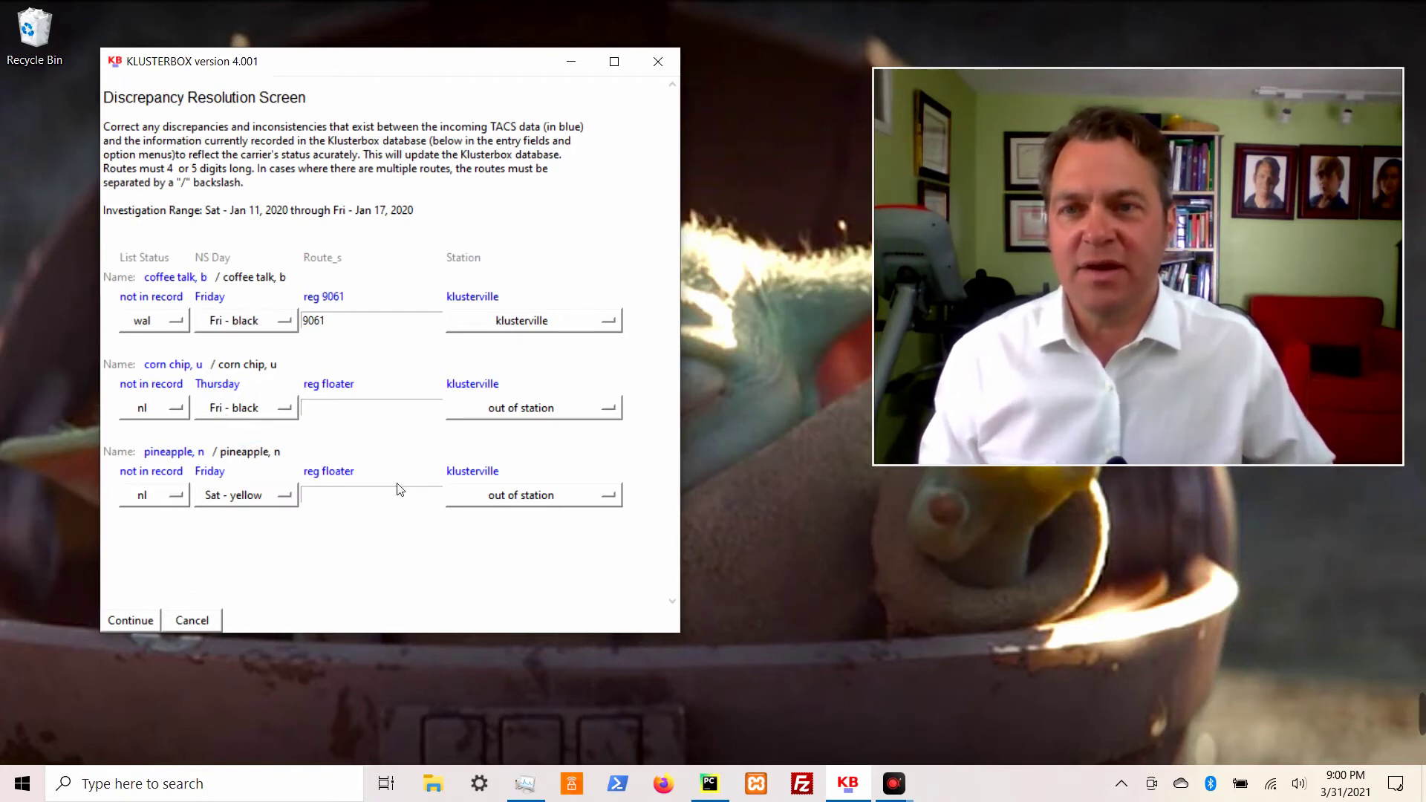
click(151, 626)
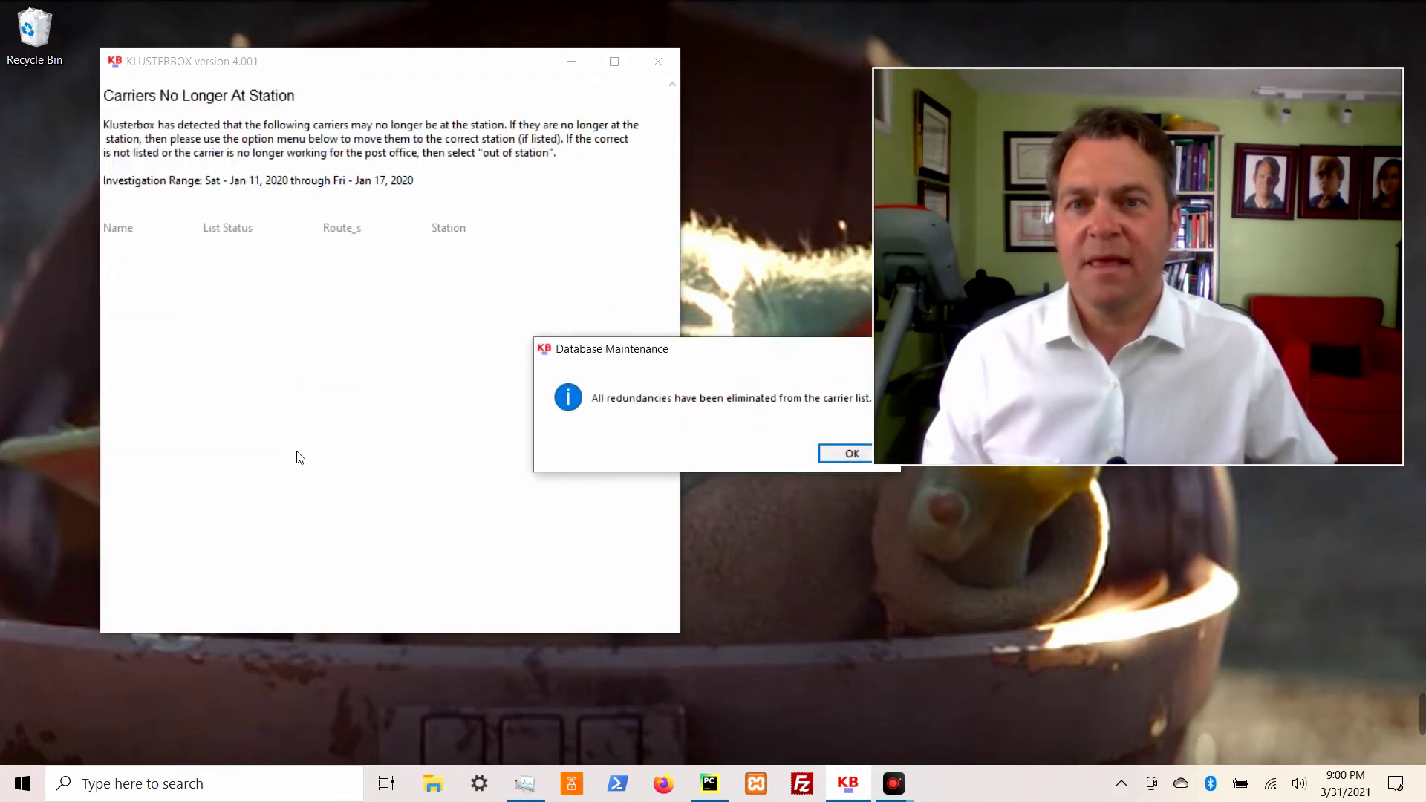
- Dismiss the database maintenance notice, have the rings entered automatically, and finish the import back to the carrier list
drag(693, 348, 472, 288)
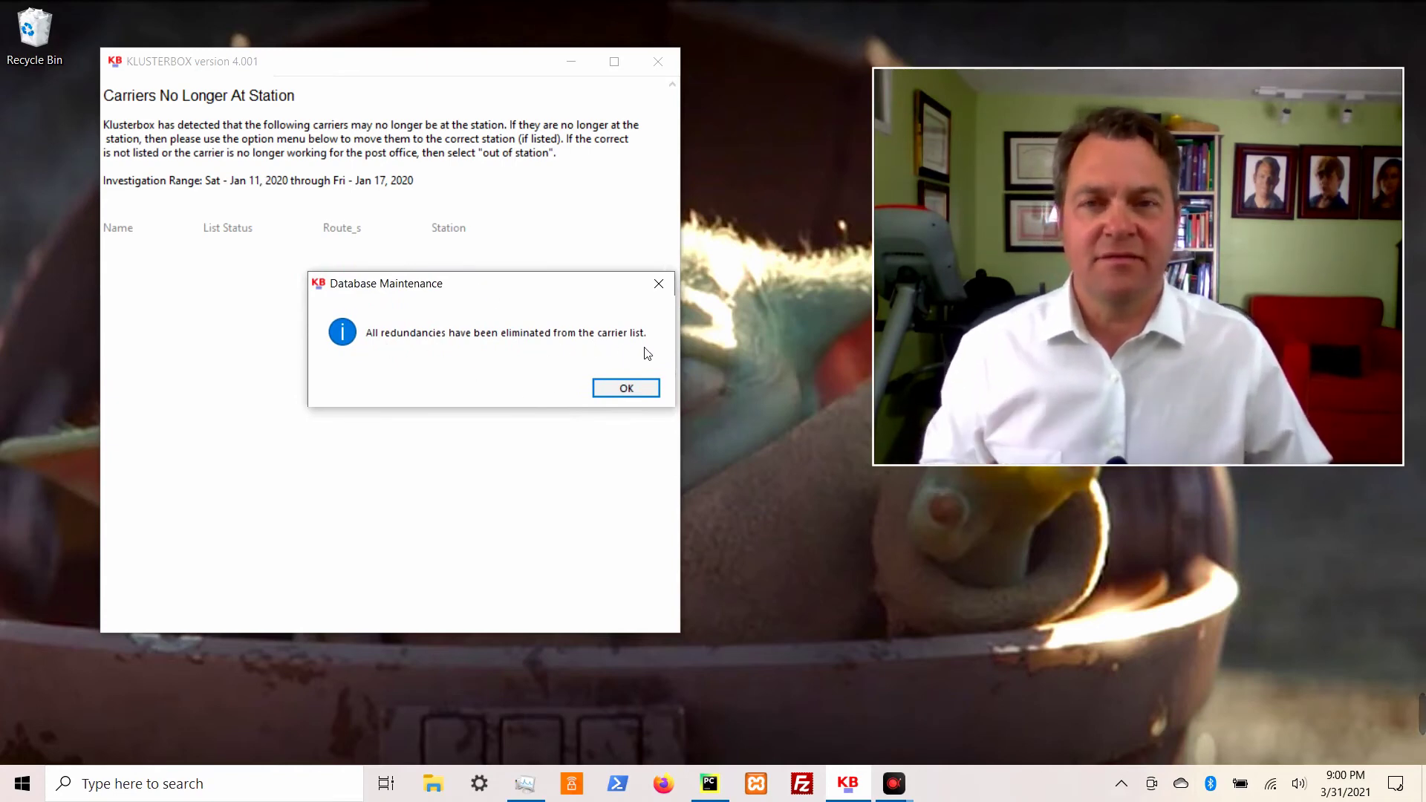
click(645, 388)
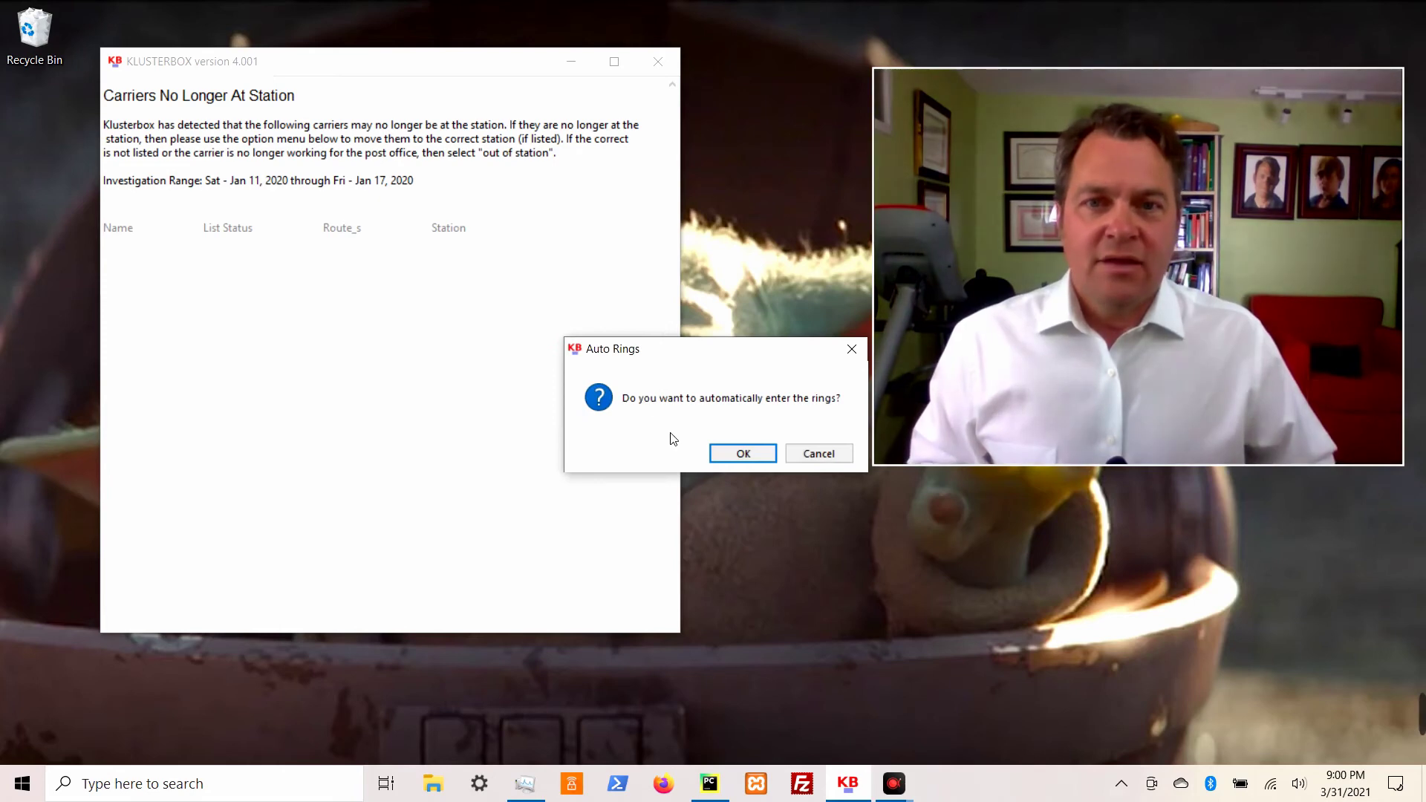
click(731, 453)
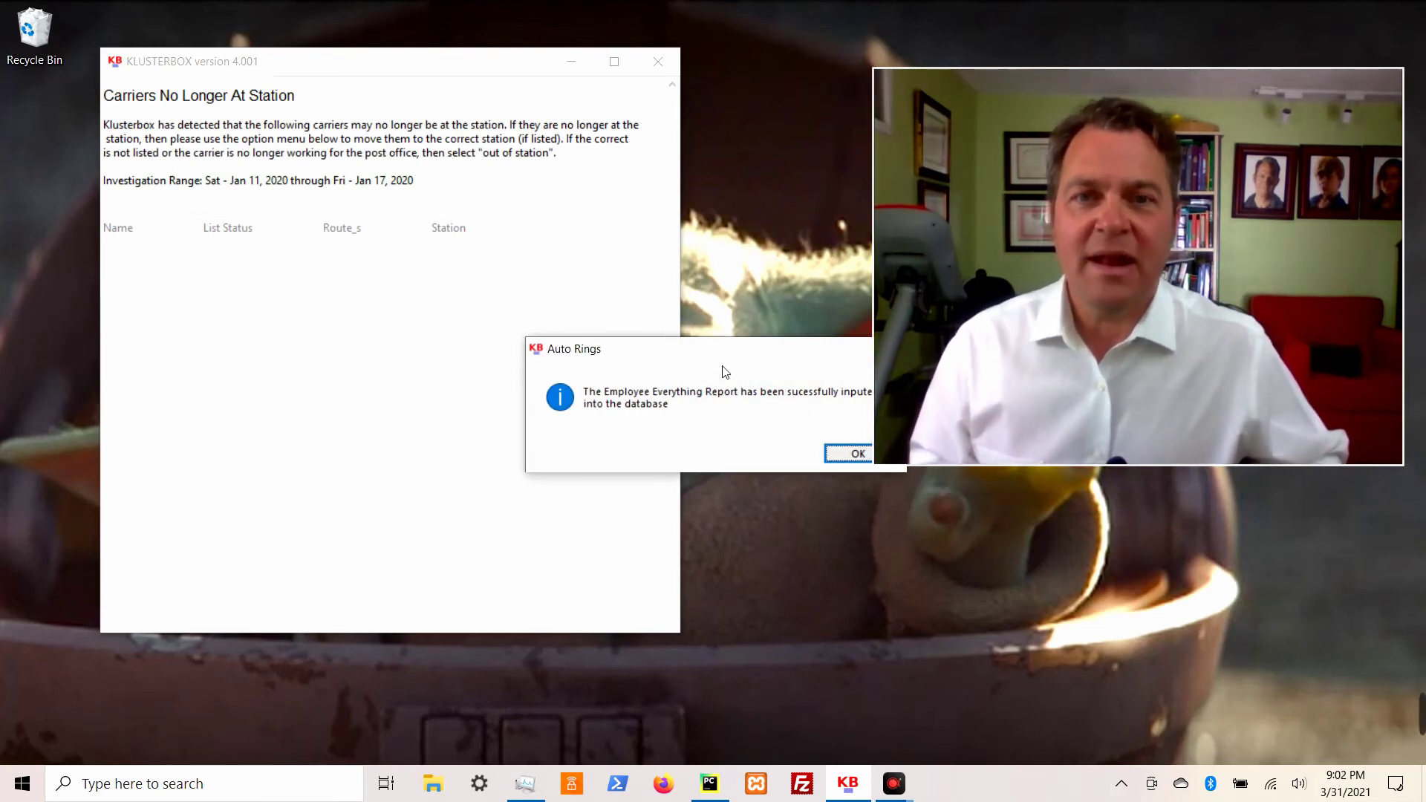
drag(724, 361, 628, 327)
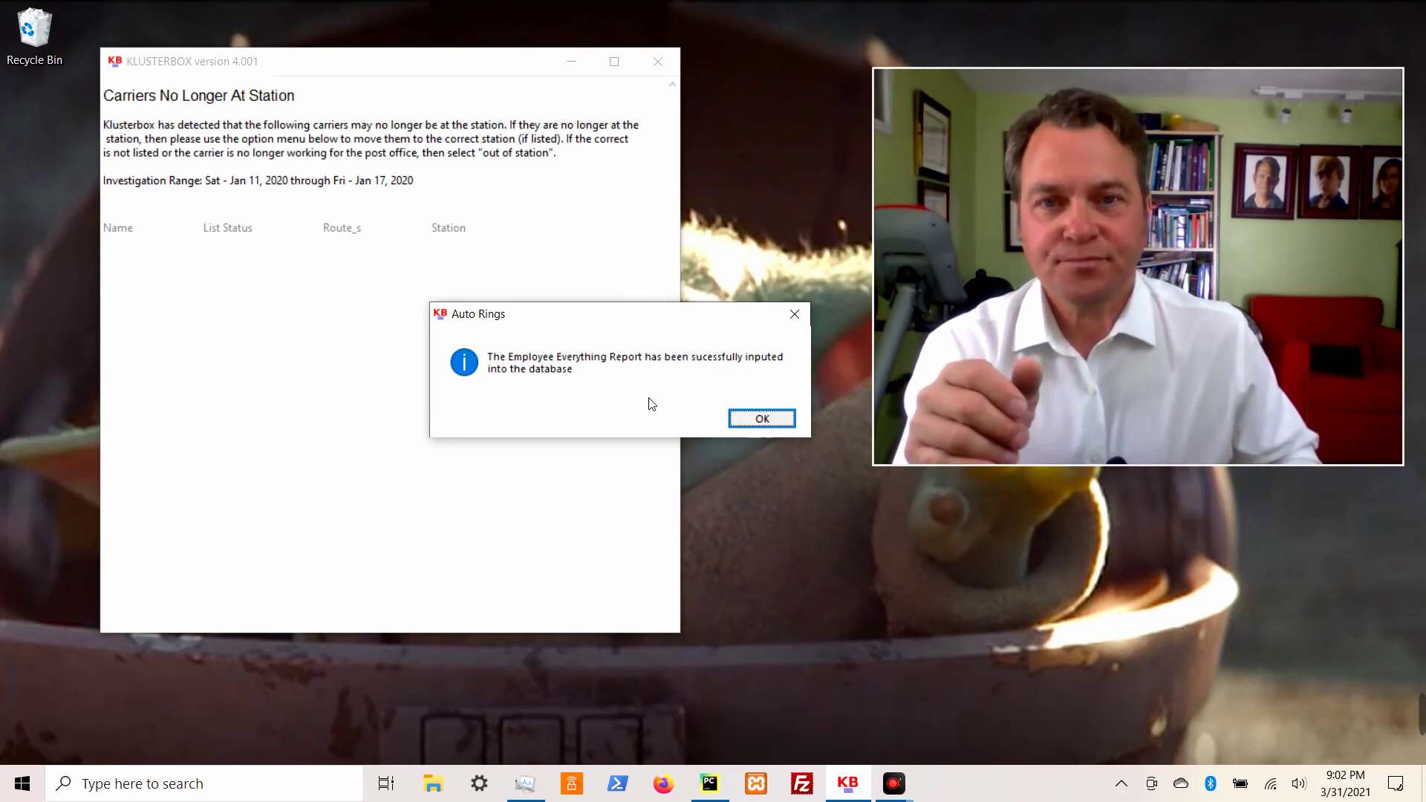
click(761, 422)
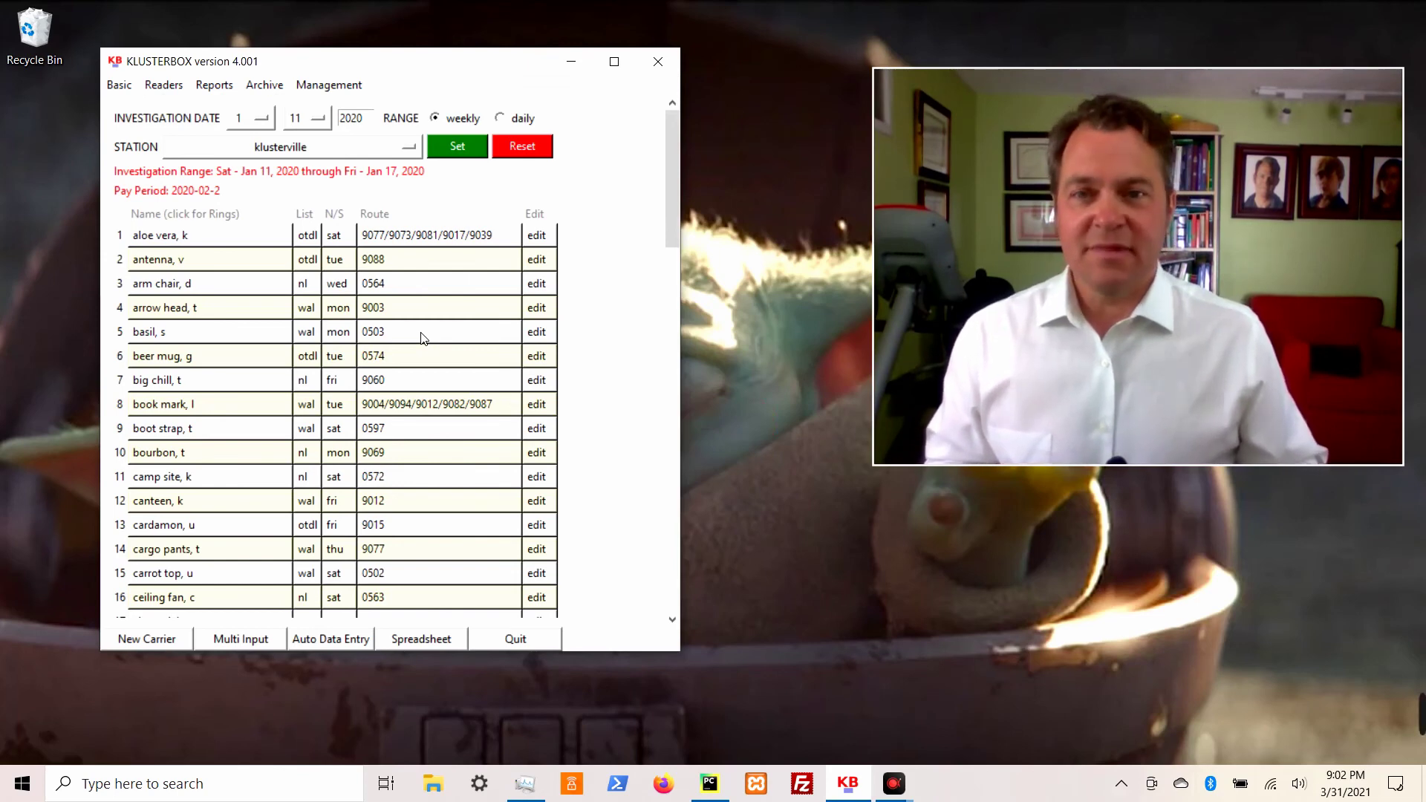
- Generate the 12 and 60 Hour Violations spreadsheet for the weekly investigation range and open it in LibreOffice Calc
click(121, 86)
click(121, 203)
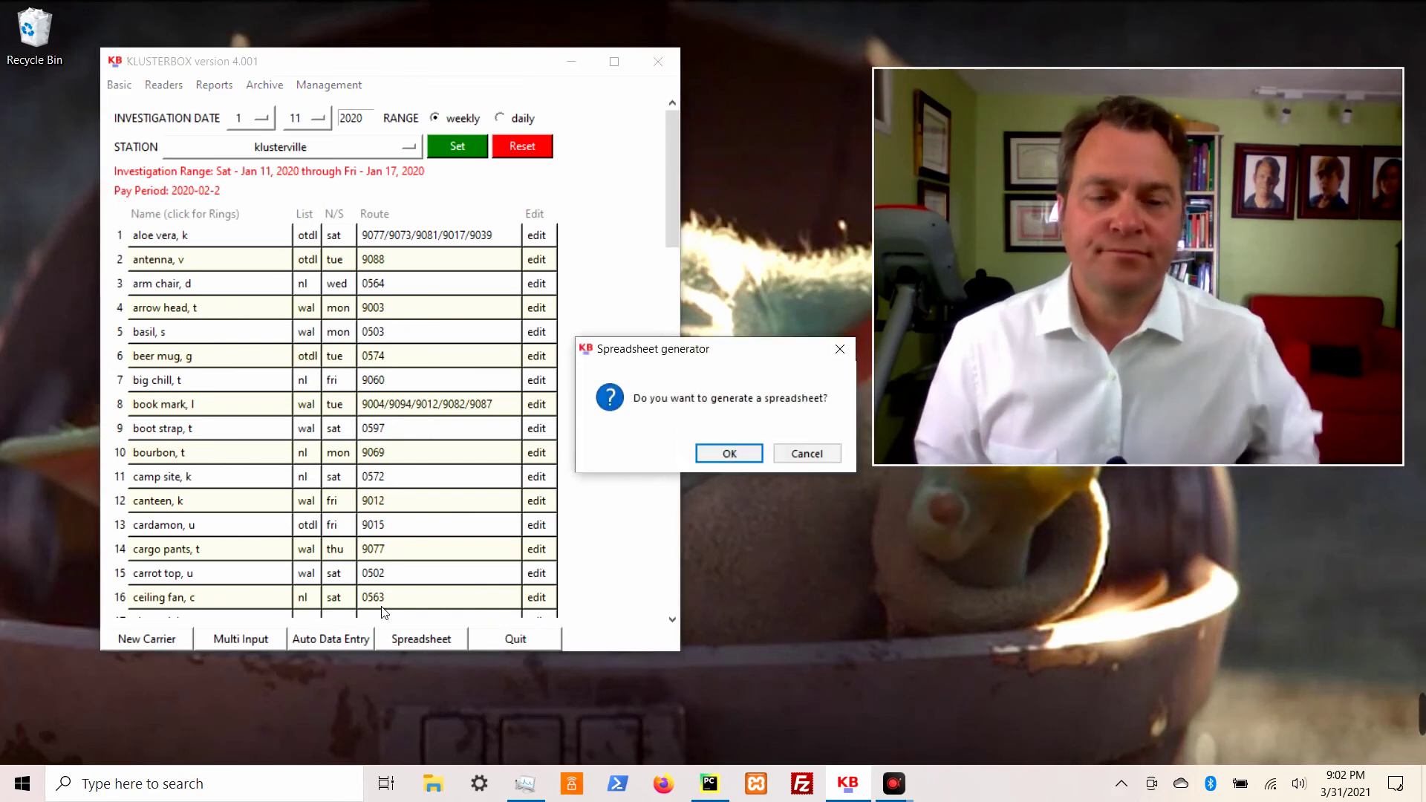
click(753, 454)
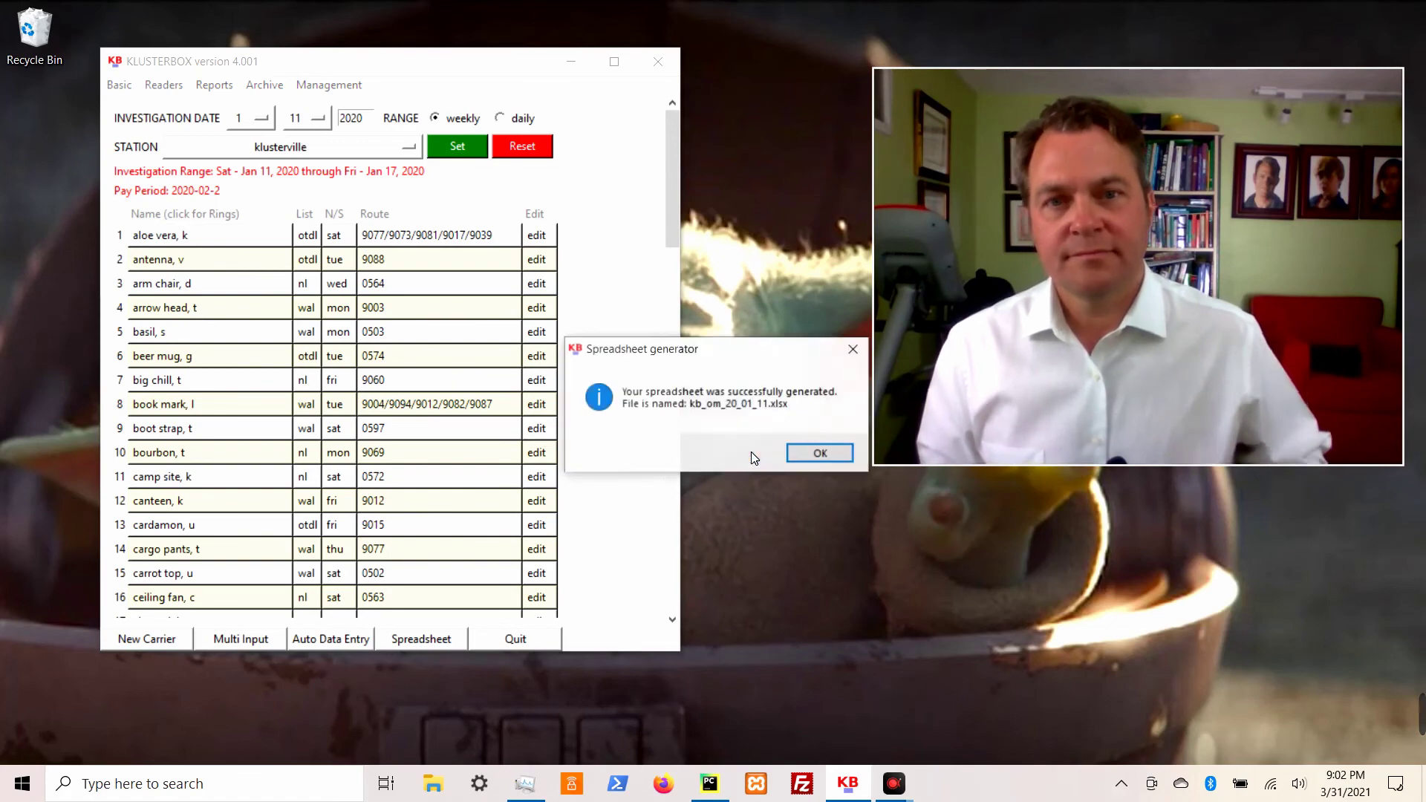
click(828, 456)
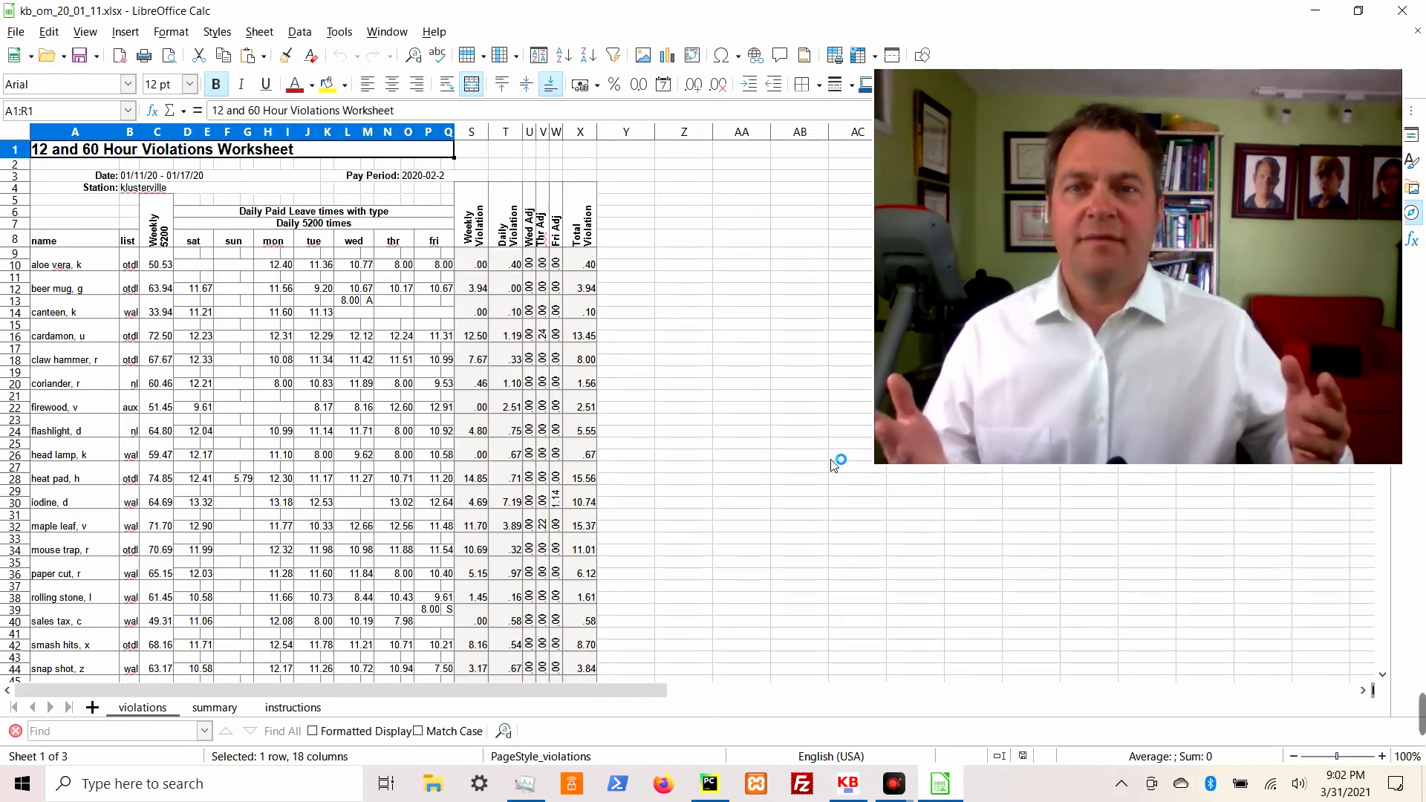
- Examine the carriers and total violations on the violations sheet and the per-carrier figures on the summary sheet
scroll(531, 524, down, 10)
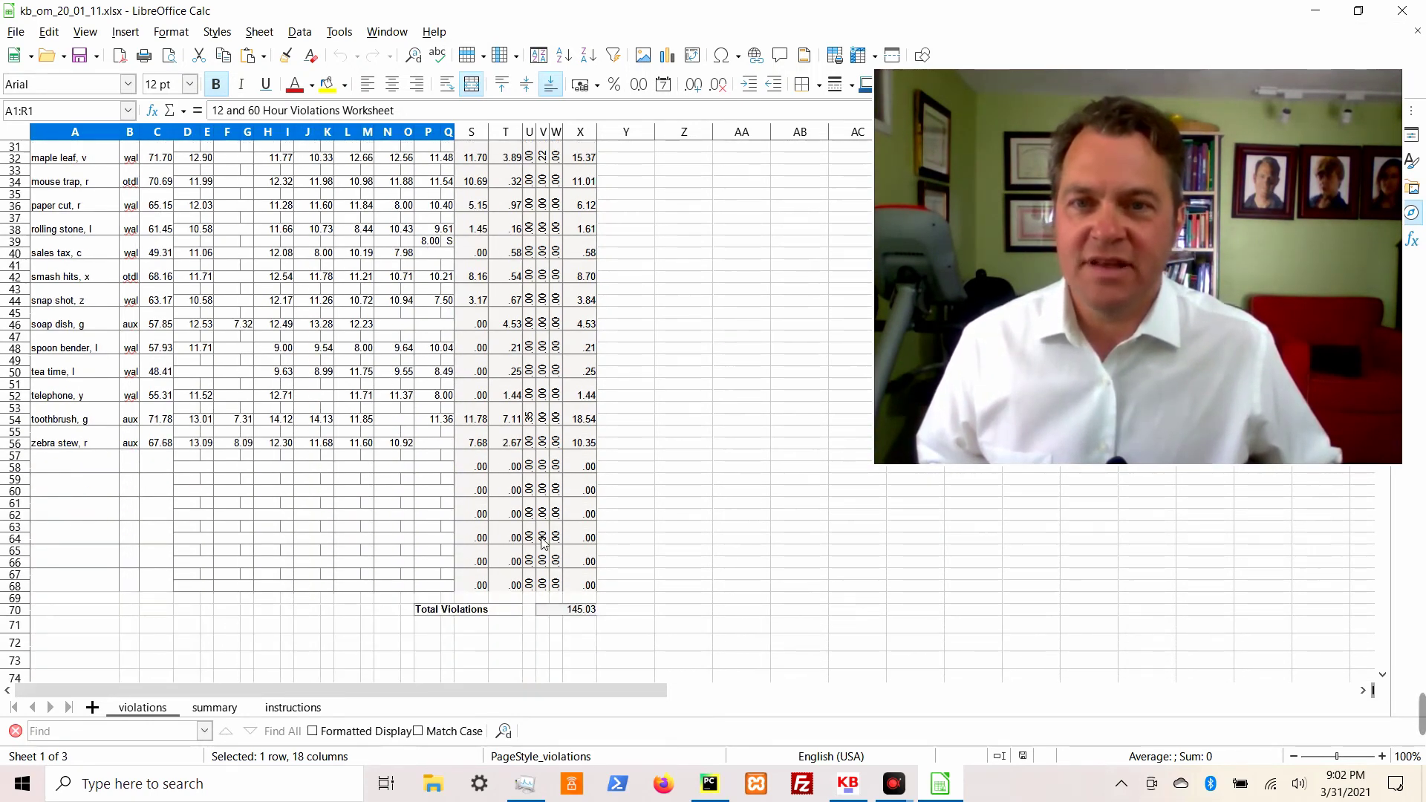
click(210, 709)
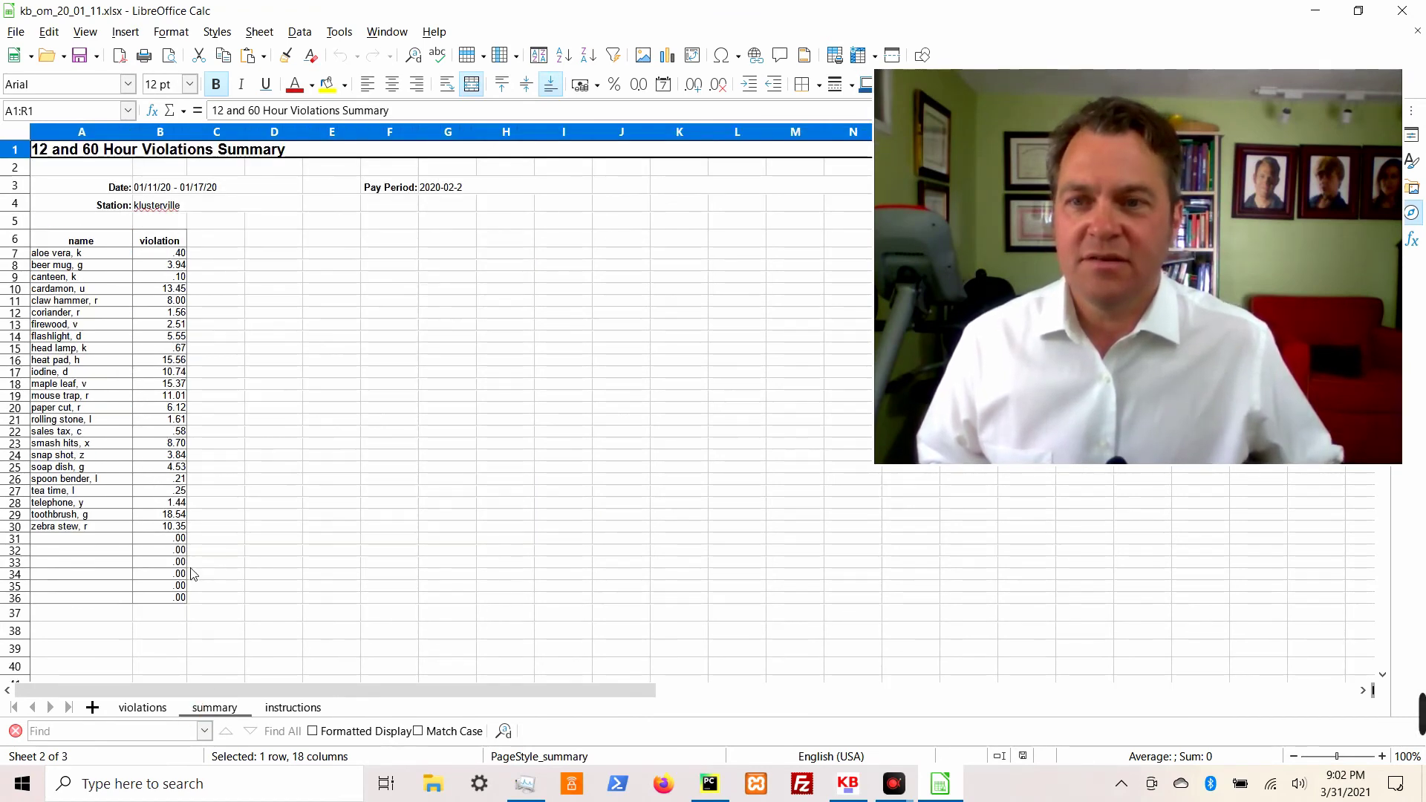
scroll(191, 572, down, 2)
click(143, 708)
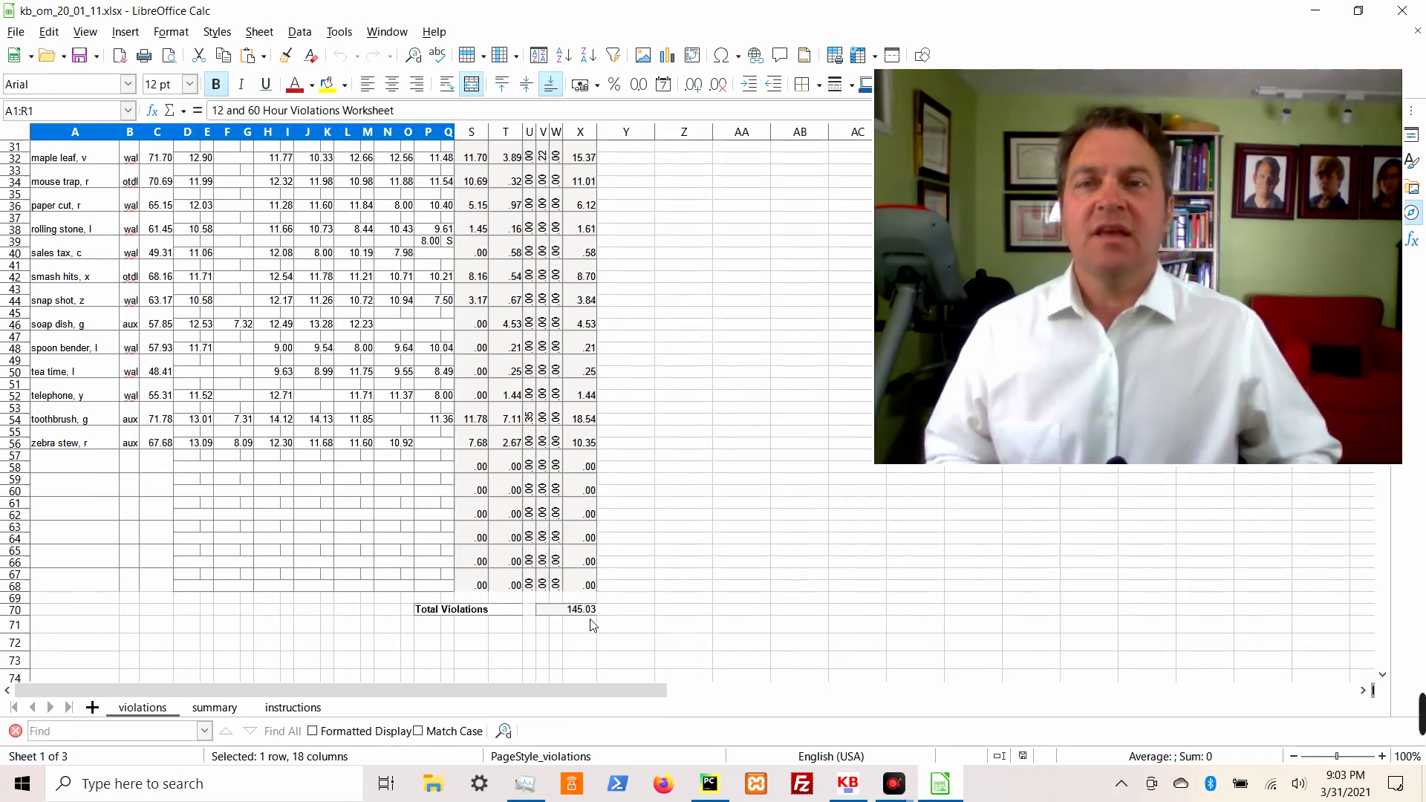
scroll(472, 574, up, 10)
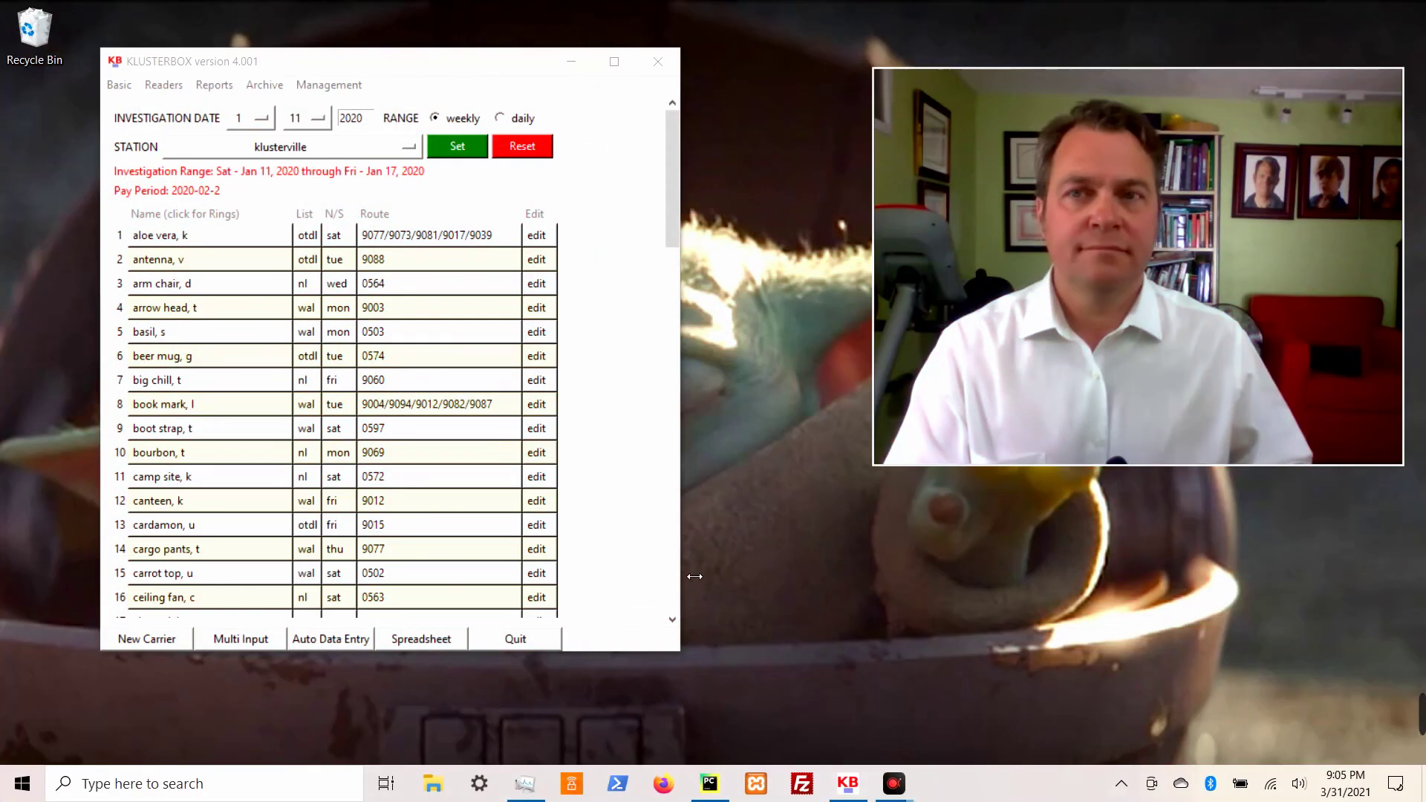
- Open Klusterbox's Database Maintenance page to check the record counts for rings, carriers and stations
click(316, 84)
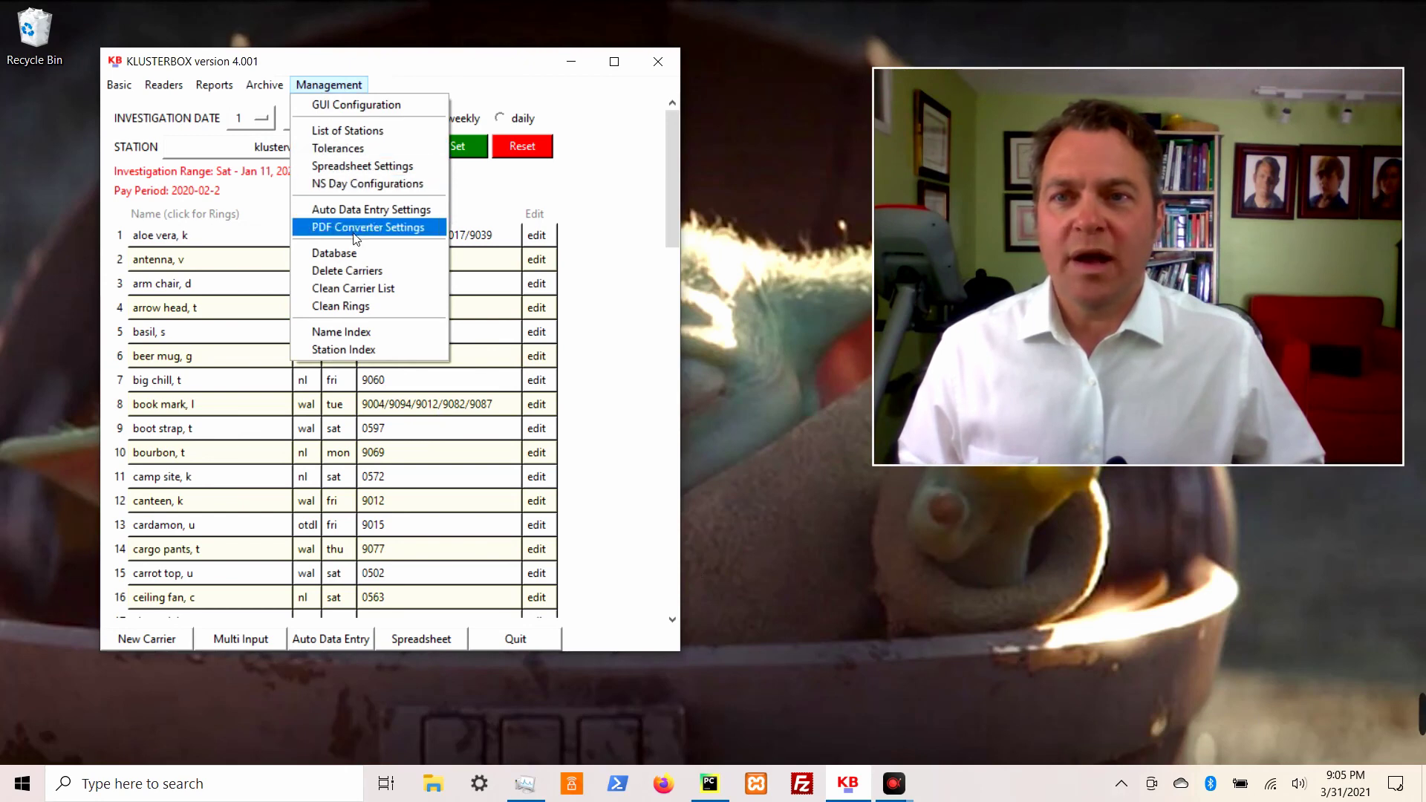
click(361, 254)
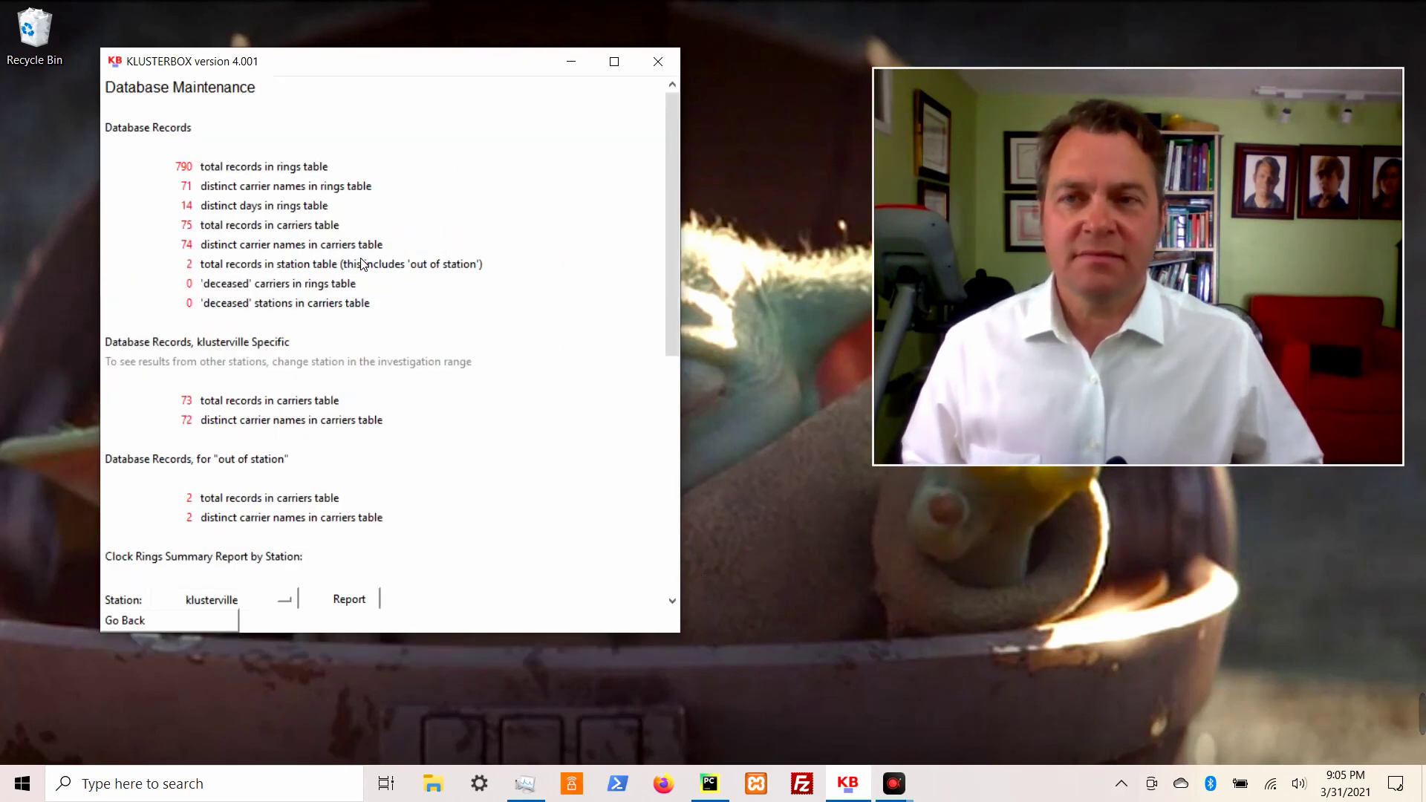